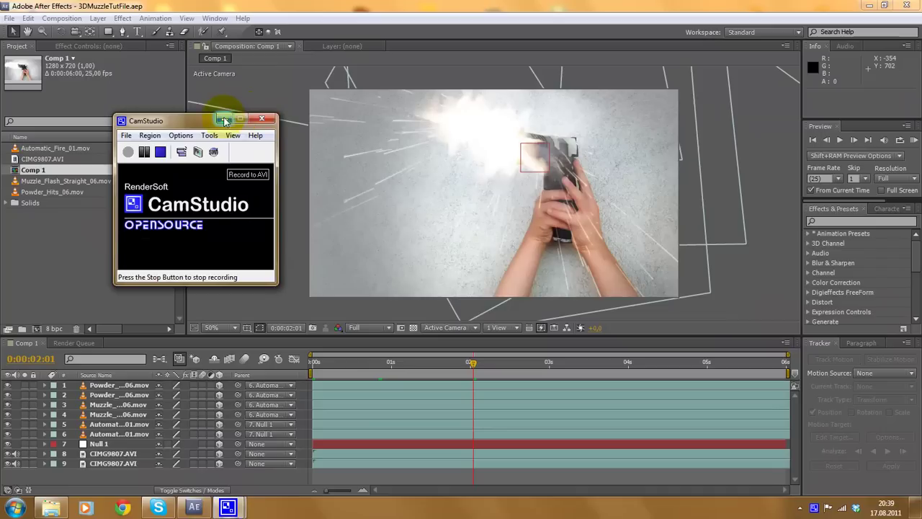
Scrub through the existing comp to watch the muzzle flash
{"action": "left_click", "coordinate": [224, 118]}
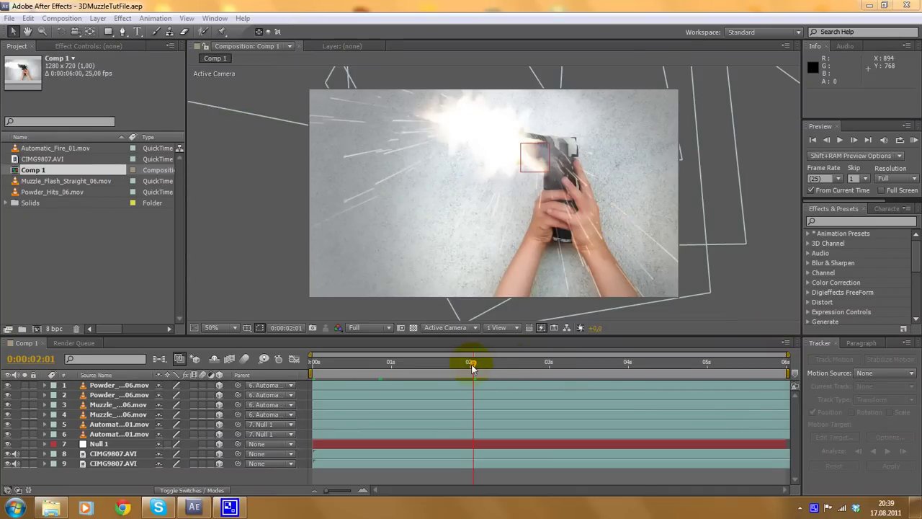
{"action": "left_click_drag", "start_coordinate": [472, 368], "coordinate": [376, 363]}
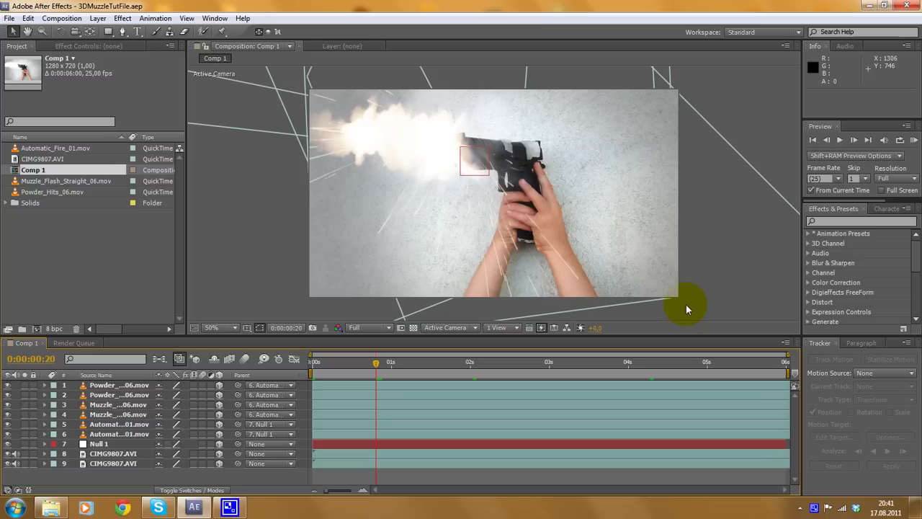
{"action": "left_click_drag", "start_coordinate": [382, 369], "coordinate": [455, 361]}
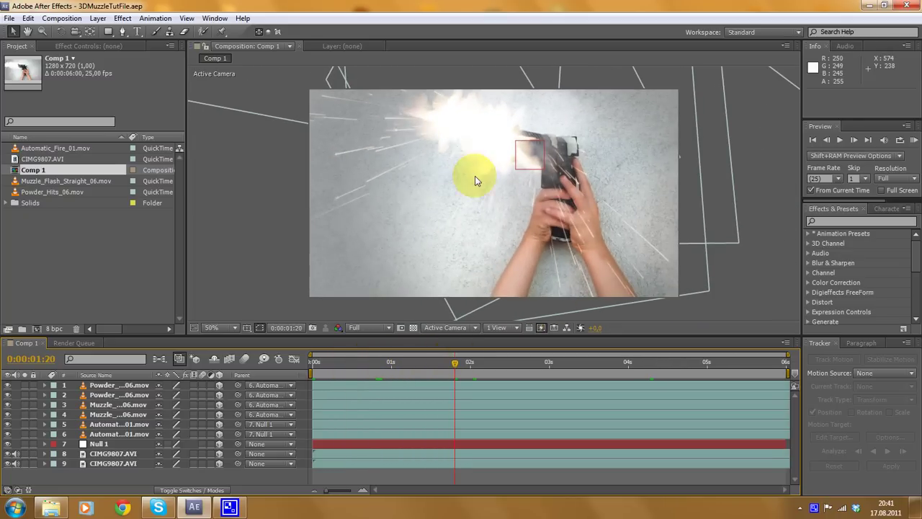
{"action": "left_click_drag", "start_coordinate": [457, 368], "coordinate": [613, 362]}
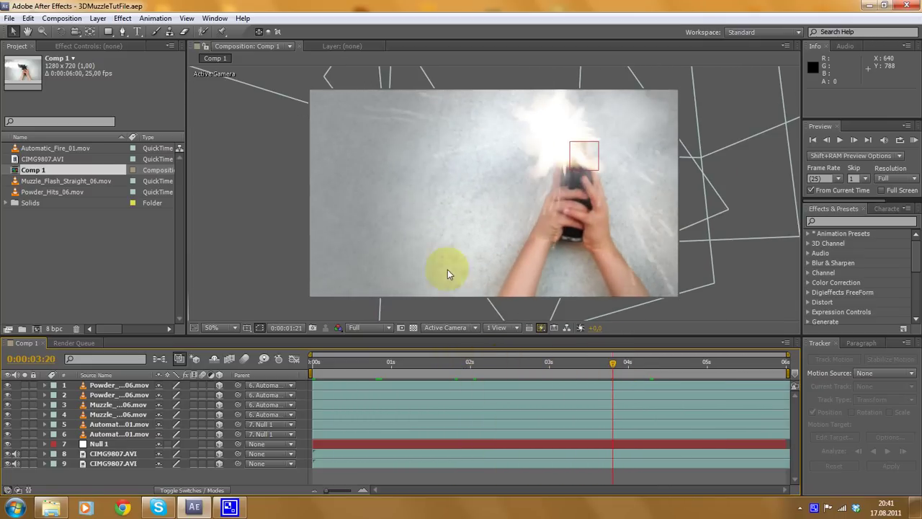
Start a new, empty untitled project
{"action": "left_click", "coordinate": [10, 20]}
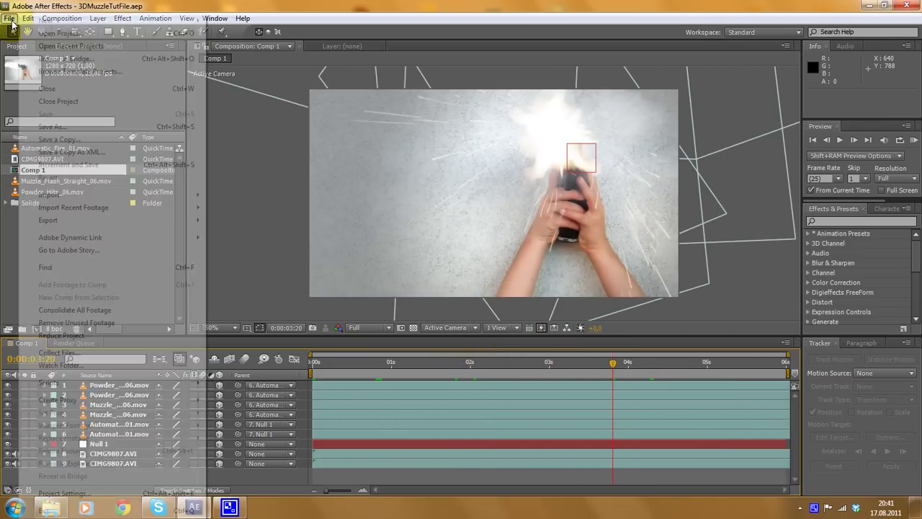
{"action": "mouse_move", "coordinate": [173, 20]}
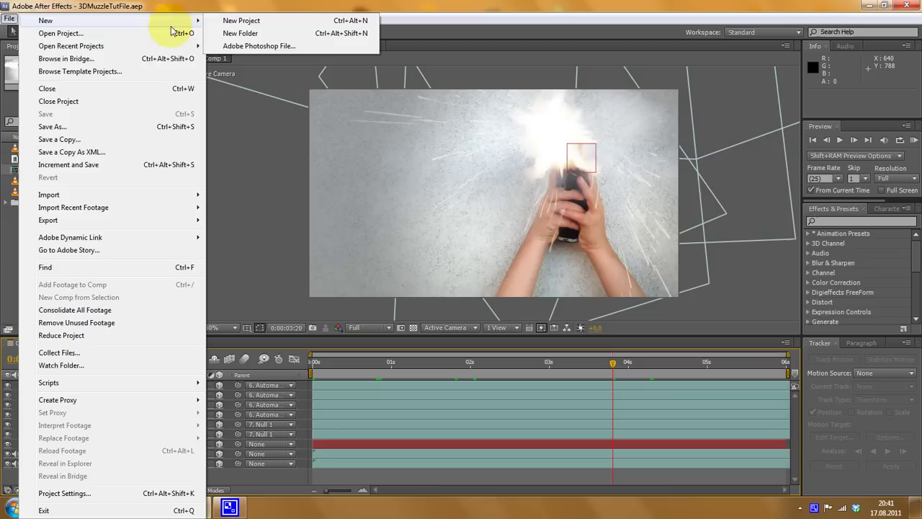
{"action": "left_click", "coordinate": [238, 21]}
Create Comp 1 from the HDV/HDTV 720 25 preset: 1280×720, 25 fps, six seconds
{"action": "left_click", "coordinate": [77, 19]}
{"action": "left_click", "coordinate": [66, 34]}
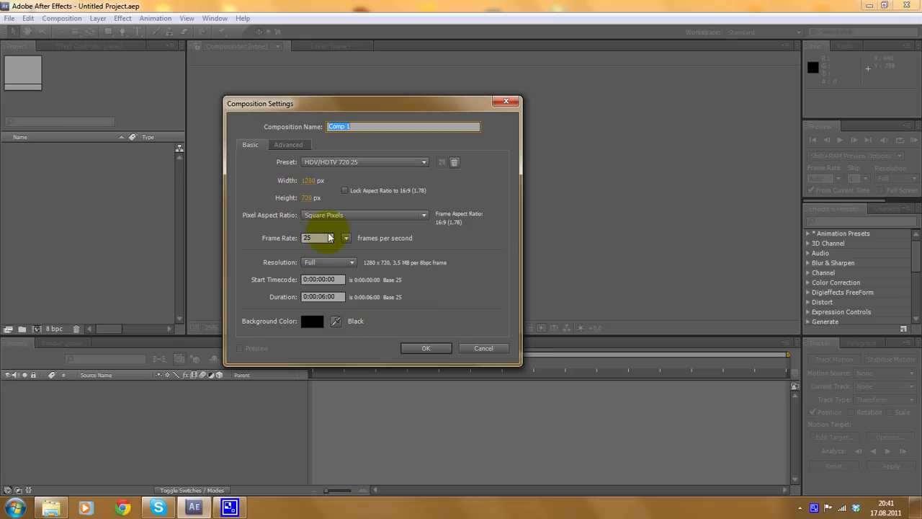
{"action": "left_click", "coordinate": [413, 353]}
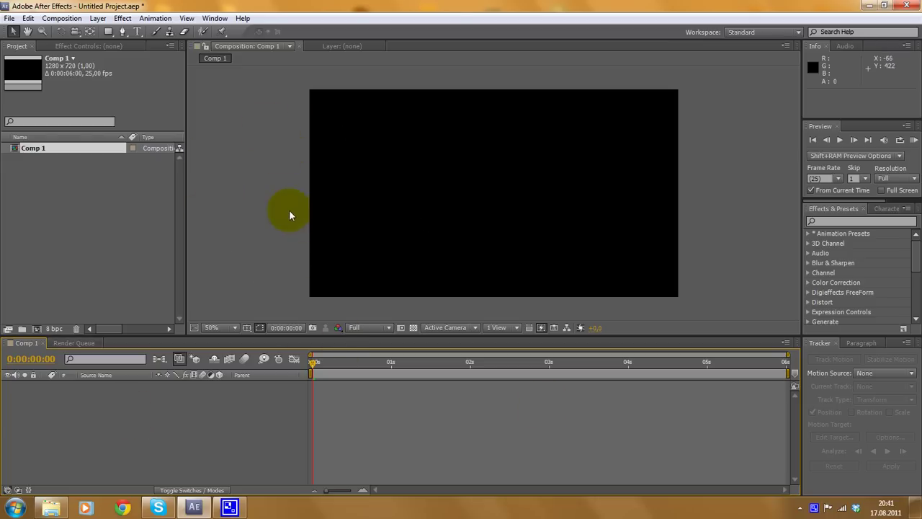
{"action": "scroll", "coordinate": [443, 203], "scroll_direction": "down", "scroll_amount": 1}
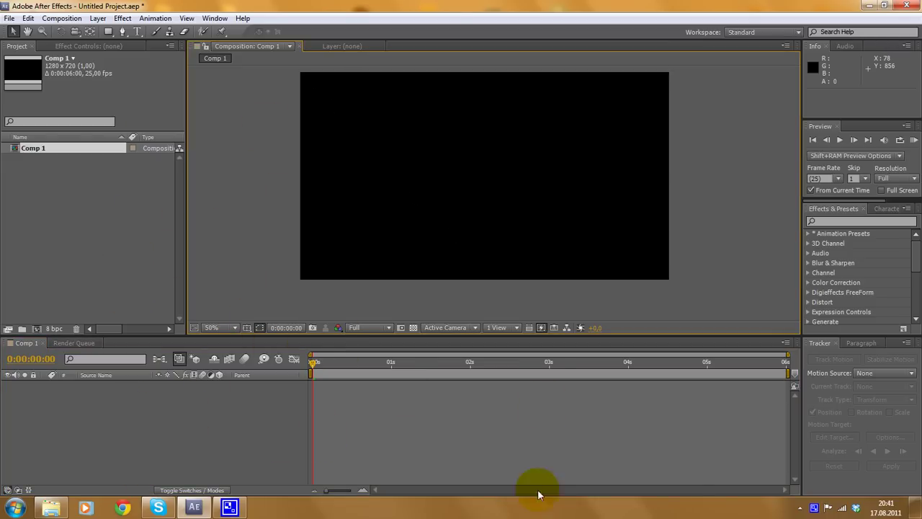
{"action": "left_click", "coordinate": [567, 425]}
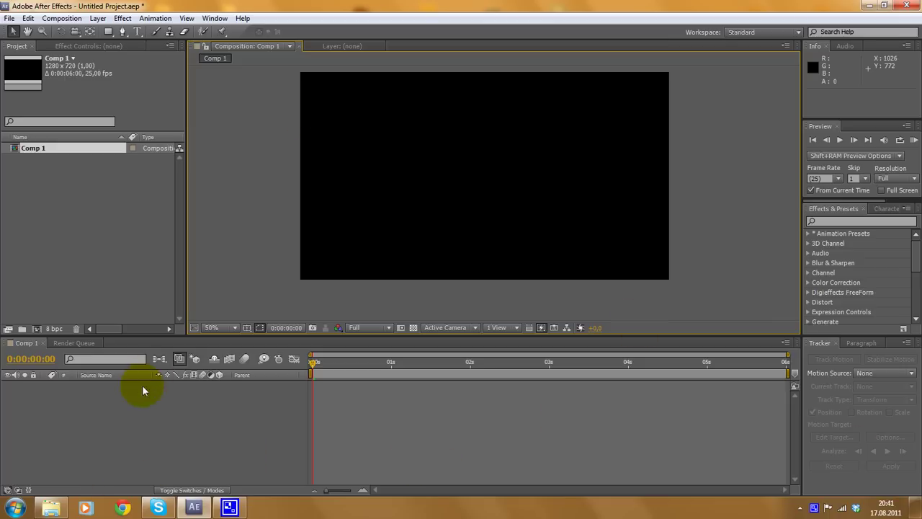
{"action": "mouse_move", "coordinate": [52, 509]}
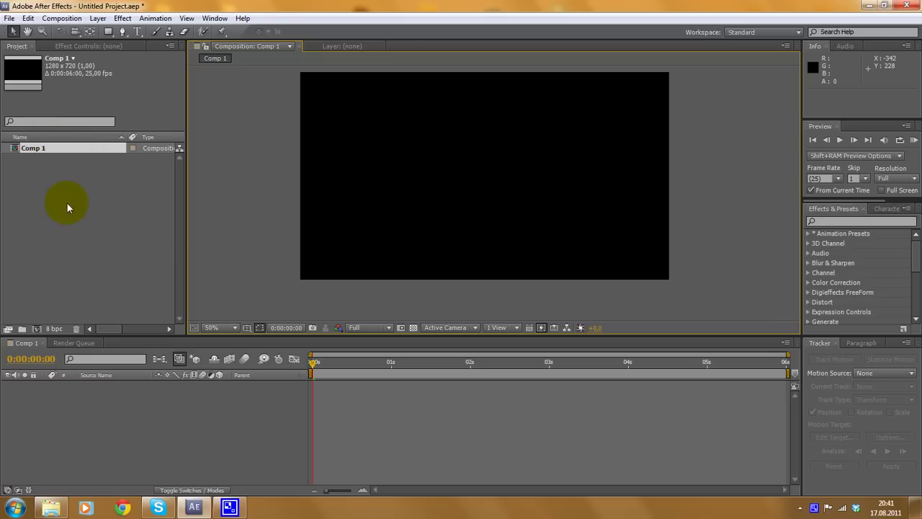
Import the CIMG9807.AVI gun clip from Explorer into the project
{"action": "left_click", "coordinate": [51, 508]}
{"action": "left_click_drag", "start_coordinate": [444, 294], "coordinate": [85, 207]}
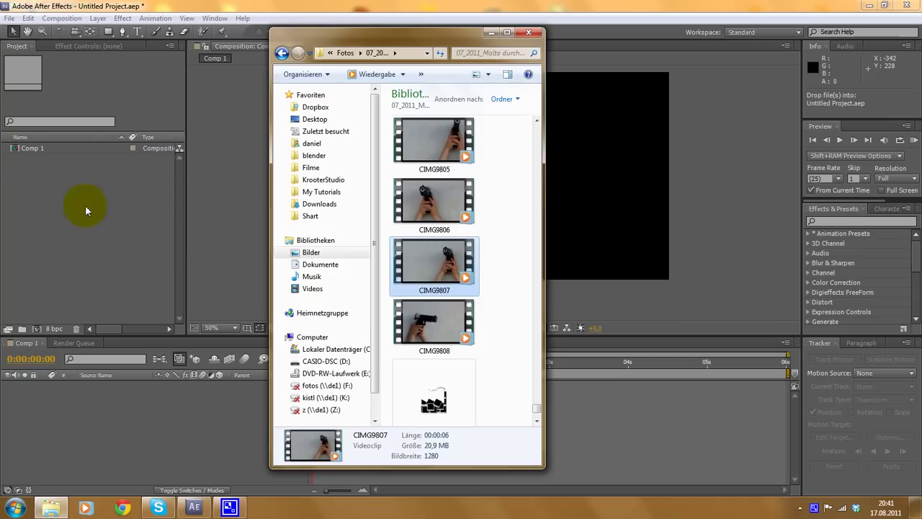
{"action": "left_click", "coordinate": [173, 357]}
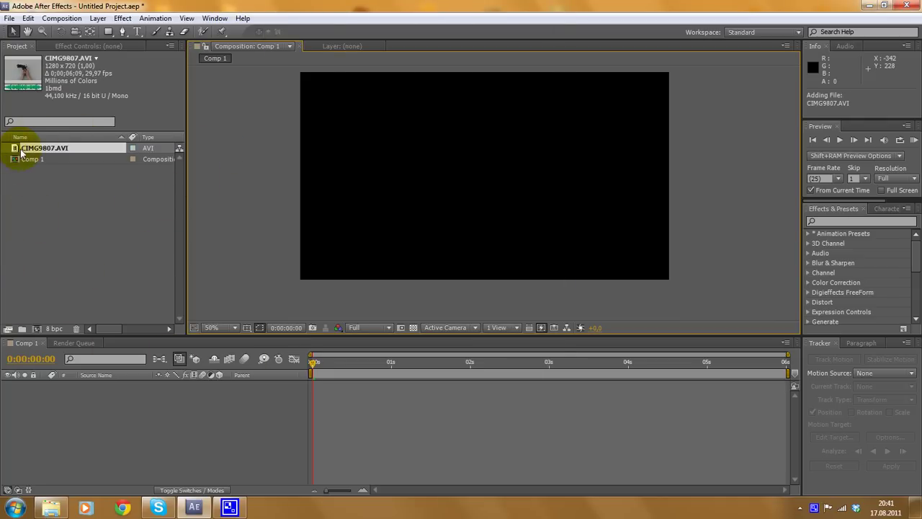
Add CIMG9807.AVI to Comp 1 as its only layer and scrub through it
{"action": "left_click", "coordinate": [70, 207]}
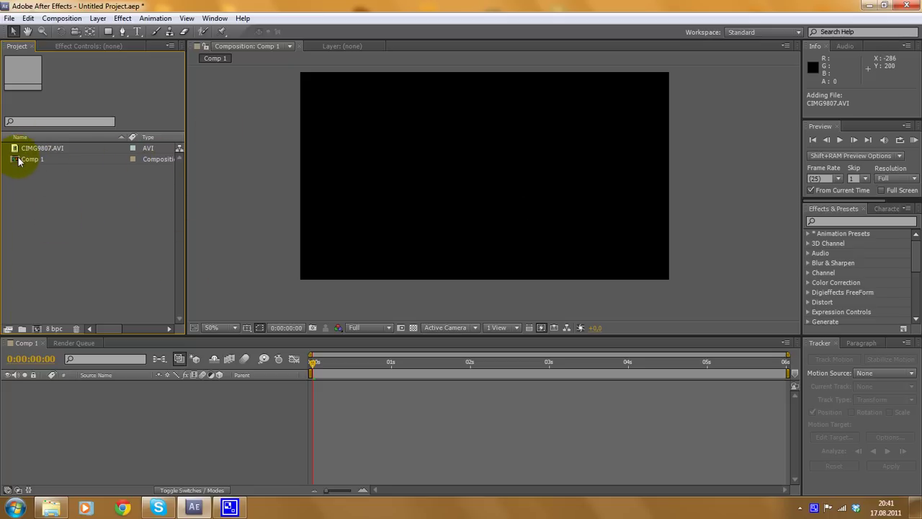
{"action": "left_click_drag", "start_coordinate": [34, 149], "coordinate": [86, 471]}
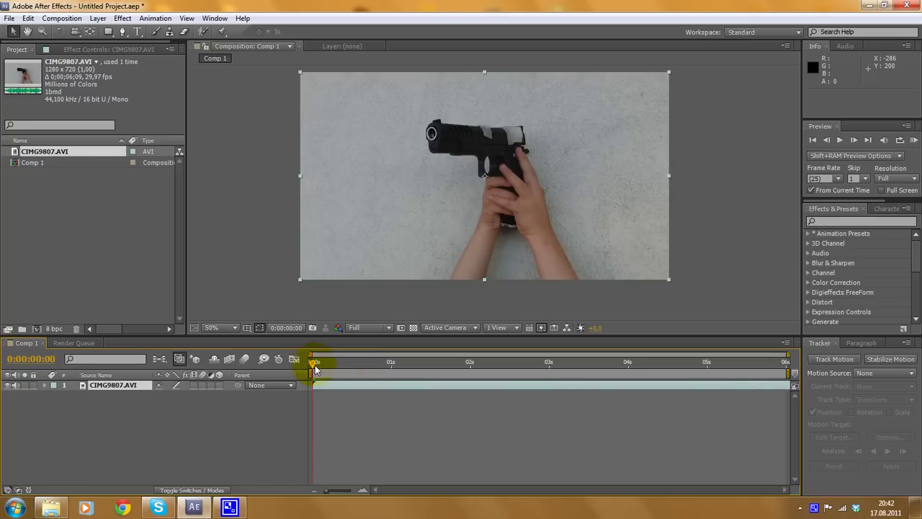
{"action": "left_click_drag", "start_coordinate": [320, 370], "coordinate": [236, 367]}
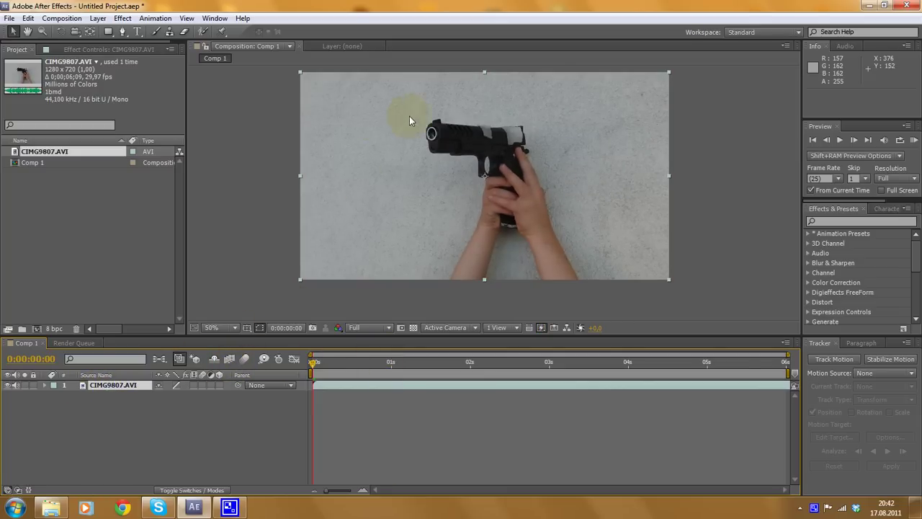
{"action": "scroll", "coordinate": [410, 116], "scroll_direction": "up", "scroll_amount": 3}
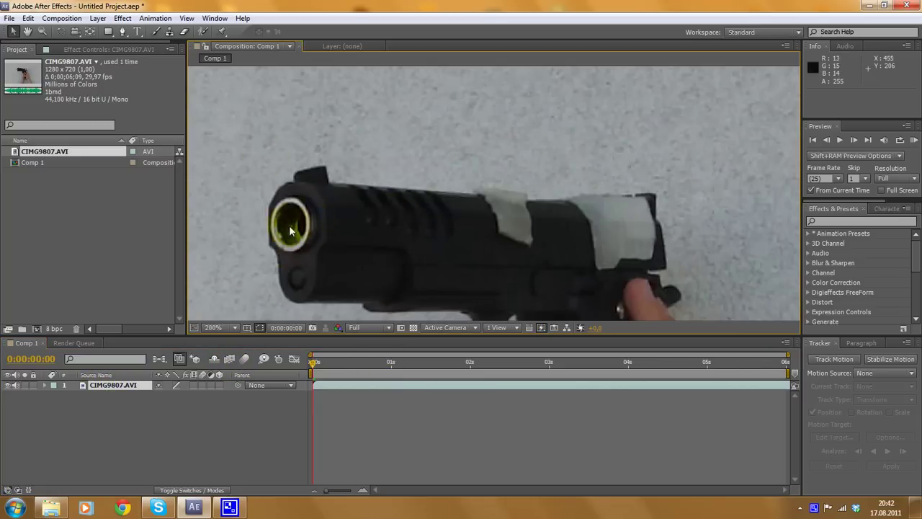
{"action": "scroll", "coordinate": [398, 212], "scroll_direction": "down", "scroll_amount": 2}
{"action": "scroll", "coordinate": [414, 207], "scroll_direction": "down", "scroll_amount": 2}
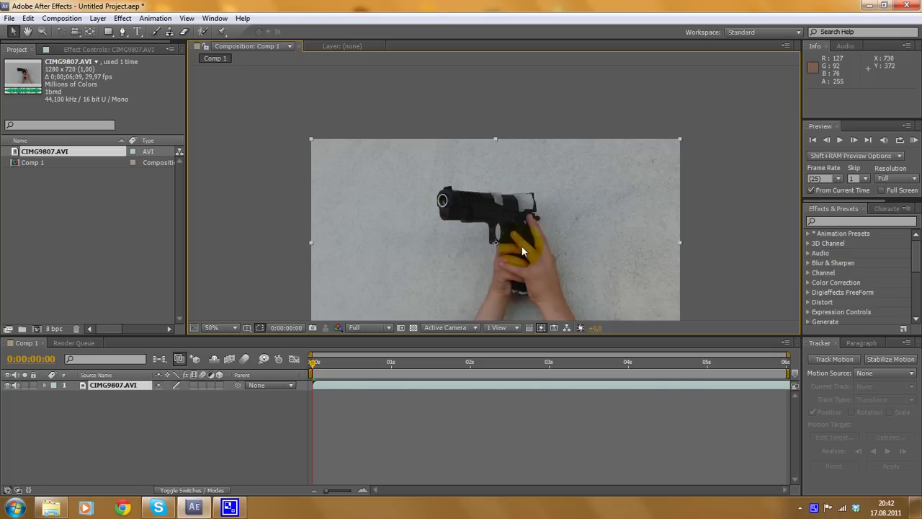
{"action": "scroll", "coordinate": [522, 246], "scroll_direction": "up", "scroll_amount": 2}
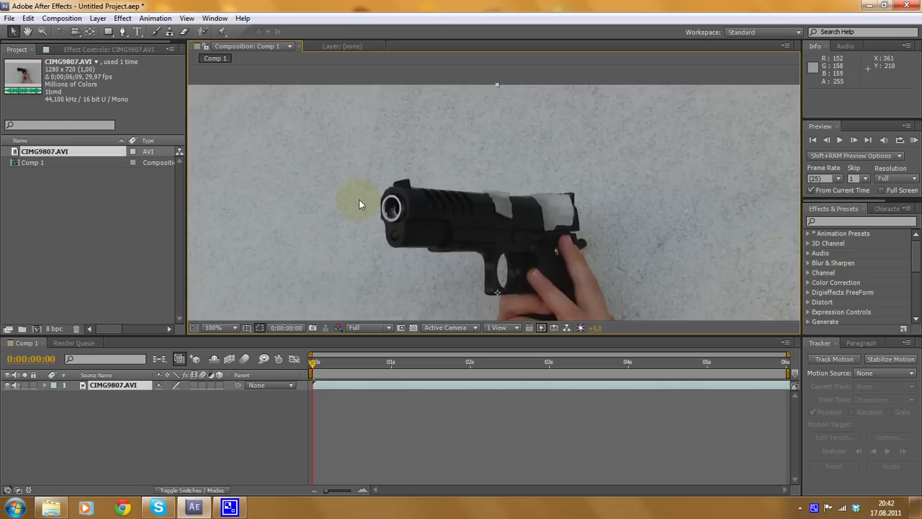
{"action": "scroll", "coordinate": [425, 177], "scroll_direction": "down", "scroll_amount": 2}
{"action": "scroll", "coordinate": [603, 219], "scroll_direction": "up", "scroll_amount": 3}
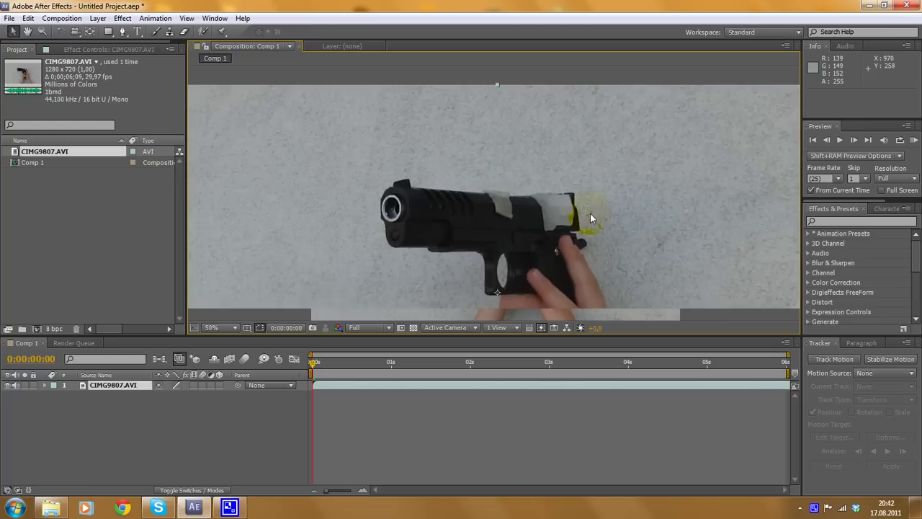
{"action": "scroll", "coordinate": [502, 248], "scroll_direction": "down", "scroll_amount": 1}
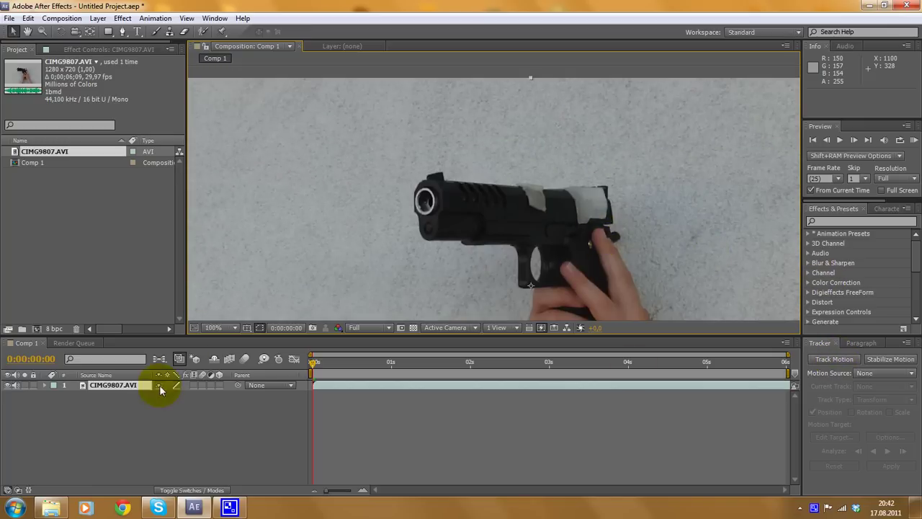
{"action": "left_click", "coordinate": [114, 387]}
Start a Track Motion tracker on CIMG9807.AVI and show it in the Layer viewer
{"action": "left_click", "coordinate": [822, 362]}
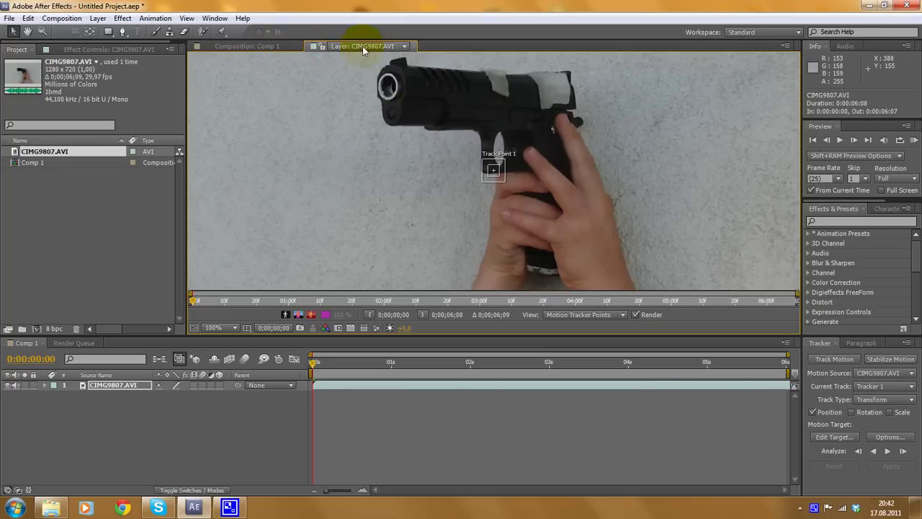
{"action": "left_click", "coordinate": [234, 45]}
{"action": "scroll", "coordinate": [477, 211], "scroll_direction": "down", "scroll_amount": 4}
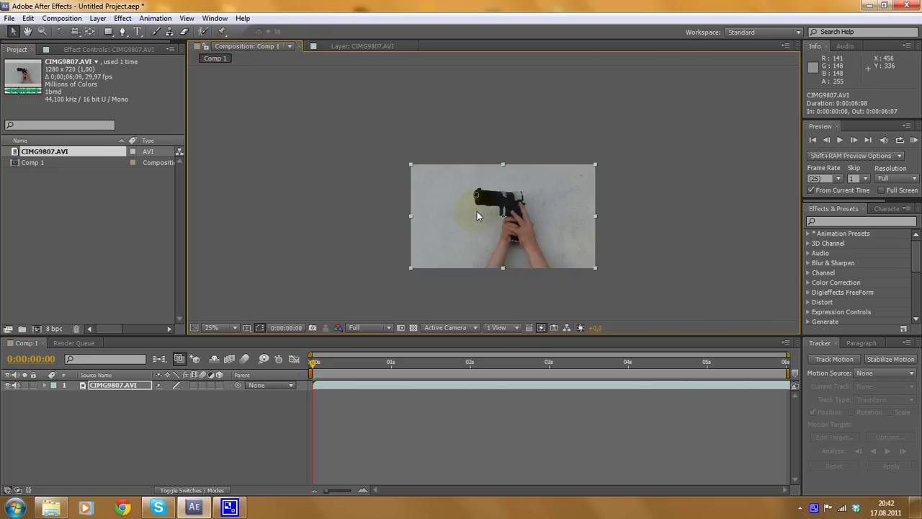
{"action": "scroll", "coordinate": [473, 201], "scroll_direction": "up", "scroll_amount": 2}
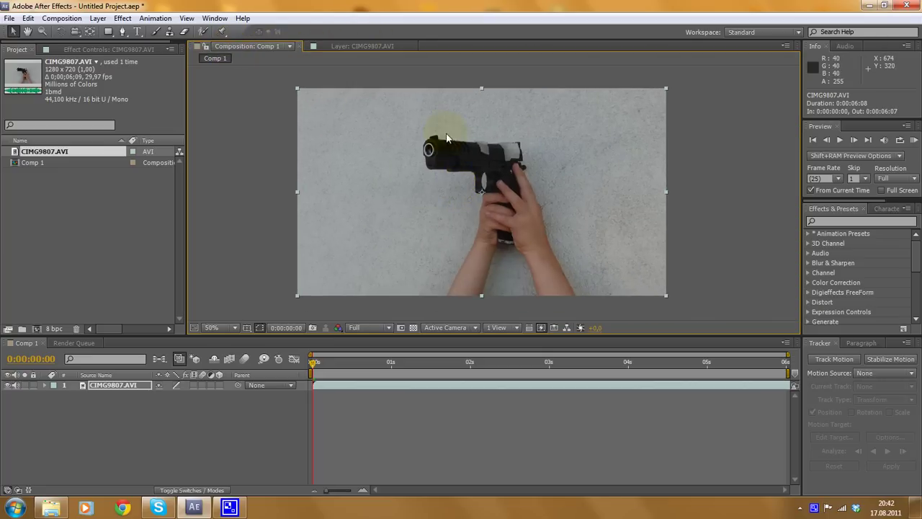
{"action": "left_click", "coordinate": [378, 46]}
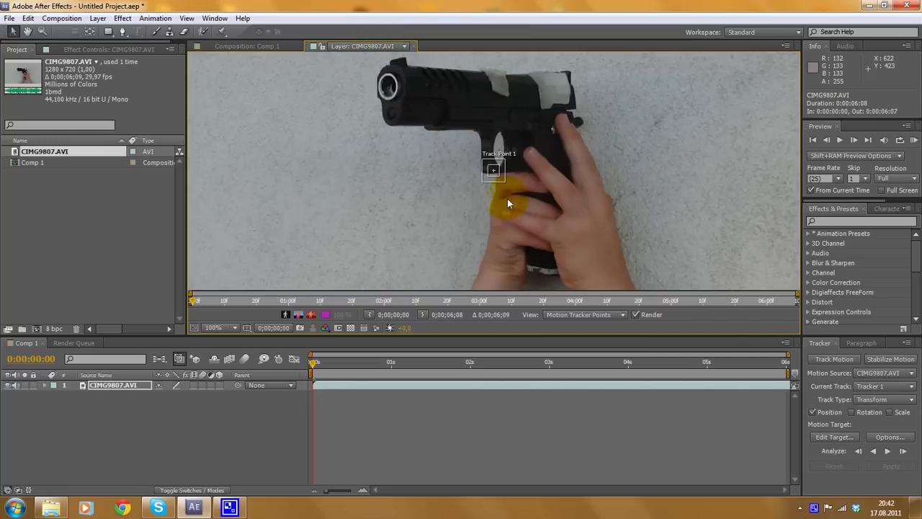
Fit Track Point 1's boxes around the gun's muzzle ring
{"action": "scroll", "coordinate": [500, 197], "scroll_direction": "up", "scroll_amount": 2}
{"action": "left_click_drag", "start_coordinate": [498, 183], "coordinate": [330, 81]}
{"action": "scroll", "coordinate": [350, 164], "scroll_direction": "up", "scroll_amount": 2}
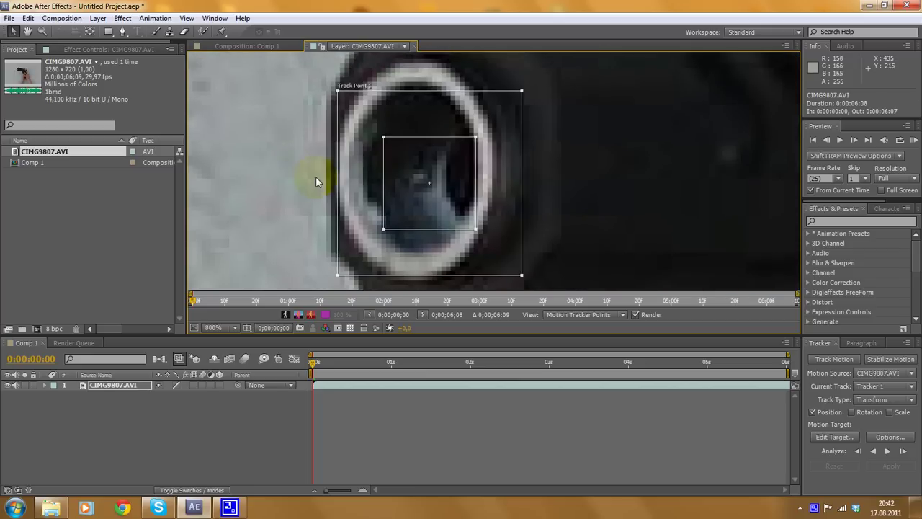
{"action": "left_click_drag", "start_coordinate": [453, 206], "coordinate": [436, 132]}
{"action": "left_click", "coordinate": [494, 213]}
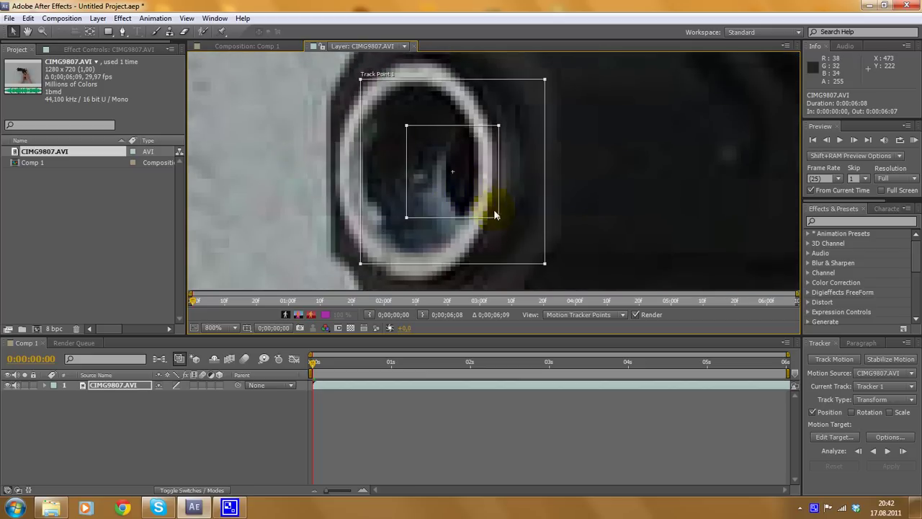
{"action": "scroll", "coordinate": [487, 170], "scroll_direction": "down", "scroll_amount": 1}
{"action": "left_click_drag", "start_coordinate": [487, 171], "coordinate": [531, 216]}
{"action": "scroll", "coordinate": [494, 173], "scroll_direction": "down", "scroll_amount": 1}
{"action": "left_click", "coordinate": [513, 201]}
{"action": "left_click_drag", "start_coordinate": [500, 186], "coordinate": [511, 197]}
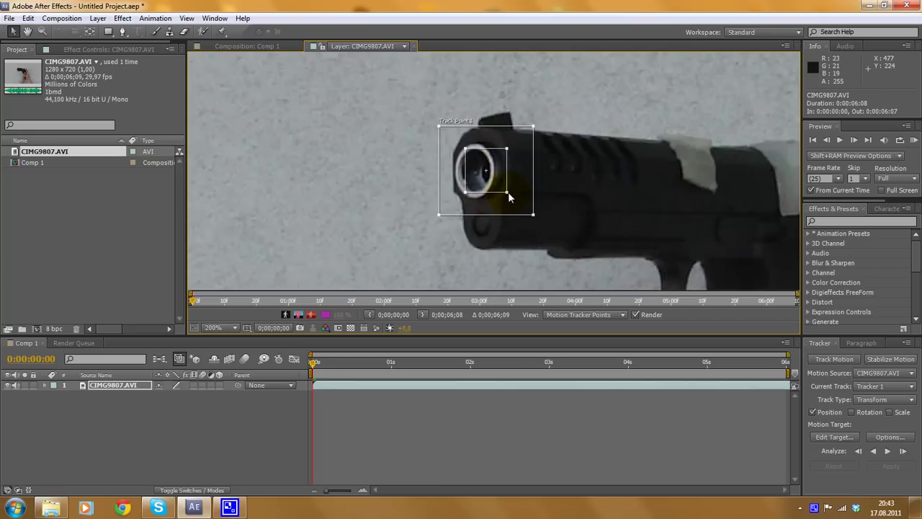
Analyze the track forward and pull Track Point 1 back onto the muzzle up to 4:19
{"action": "key", "text": "comma"}
{"action": "key", "text": "comma"}
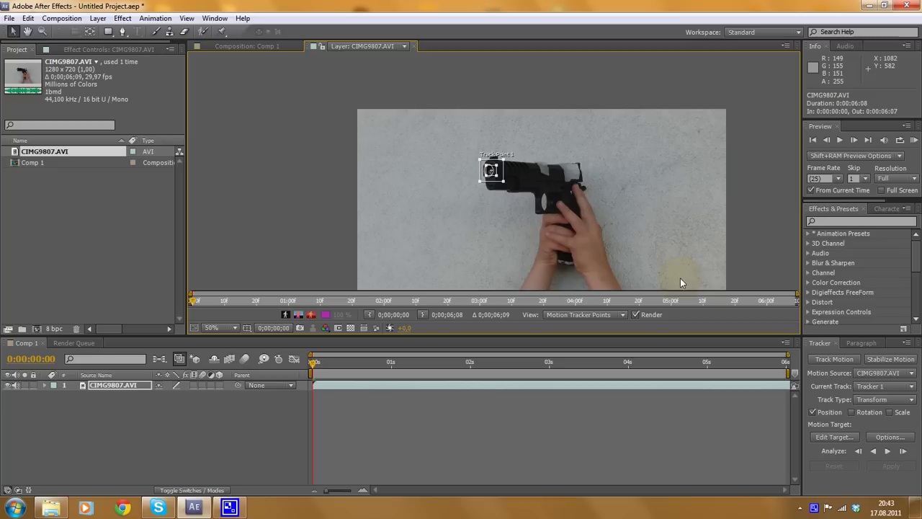
{"action": "left_click", "coordinate": [890, 454]}
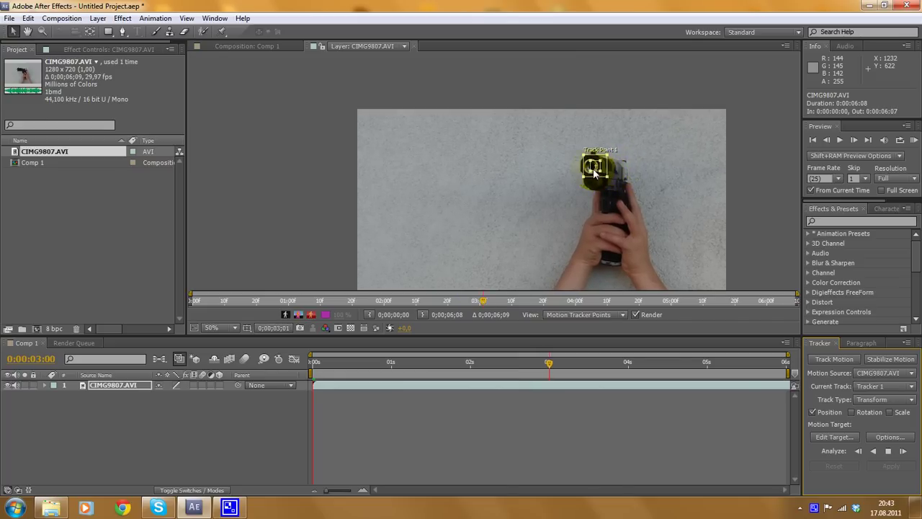
{"action": "left_click_drag", "start_coordinate": [595, 171], "coordinate": [617, 186]}
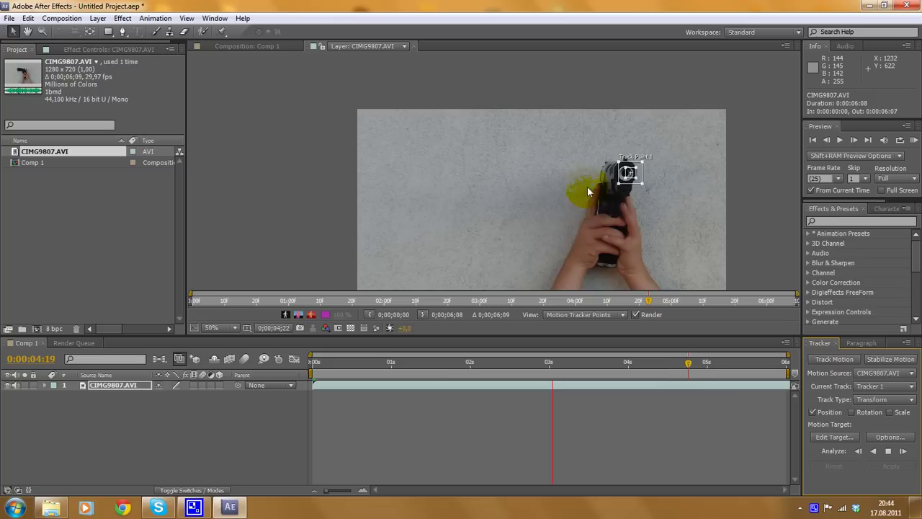
Keep Track Point 1 on the muzzle frame by frame through 0:00:06:03
{"action": "left_click_drag", "start_coordinate": [625, 174], "coordinate": [628, 176]}
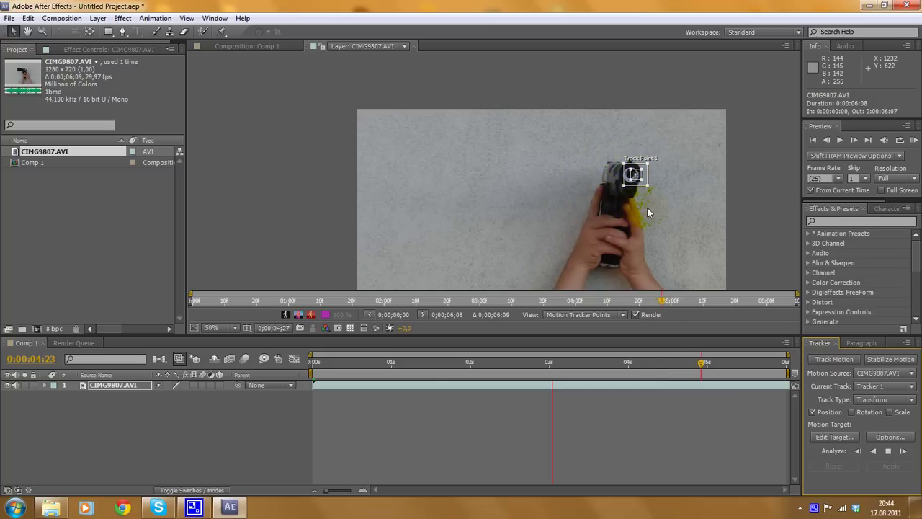
{"action": "left_click_drag", "start_coordinate": [631, 174], "coordinate": [631, 173]}
{"action": "key", "text": "Page_Down"}
{"action": "key", "text": "Page_Down"}
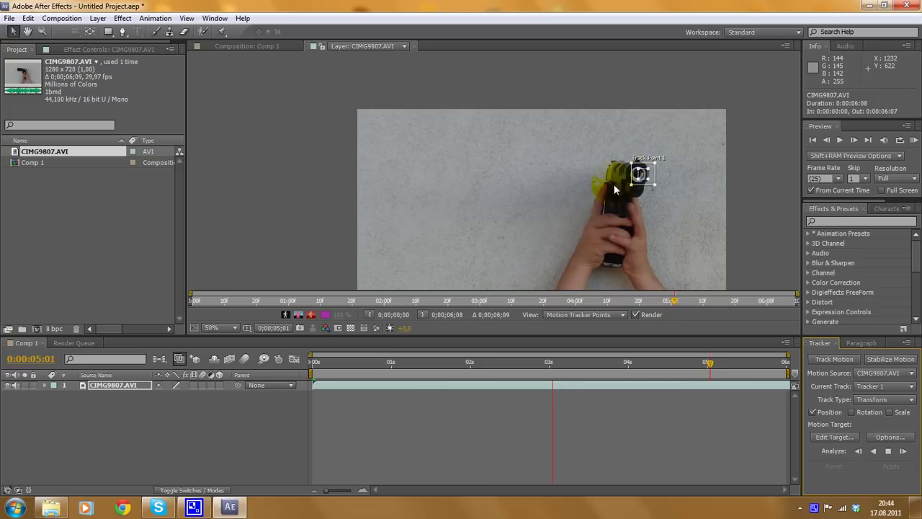
{"action": "left_click_drag", "start_coordinate": [608, 190], "coordinate": [607, 191]}
{"action": "key", "text": "Page_Down"}
{"action": "key", "text": "Page_Down"}
{"action": "key", "text": "Page_Down"}
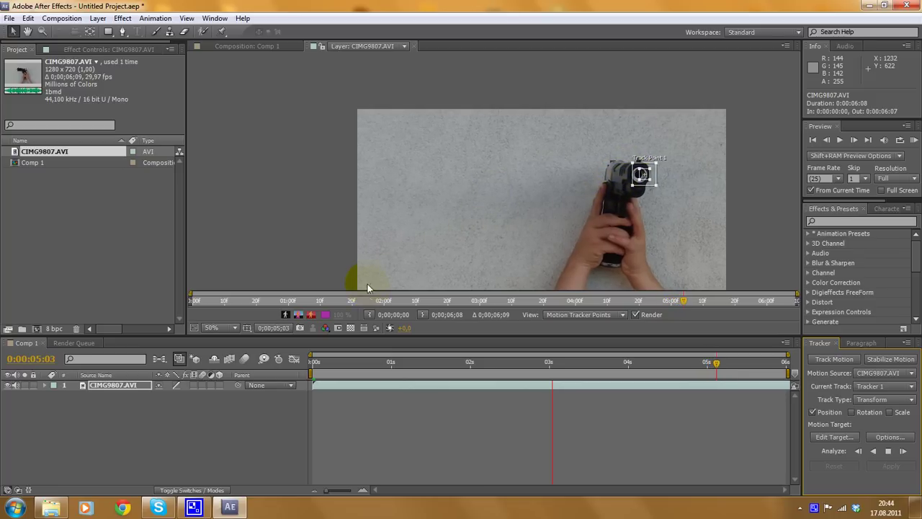
{"action": "key", "text": "Page_Down"}
{"action": "key", "text": "Page_Down"}
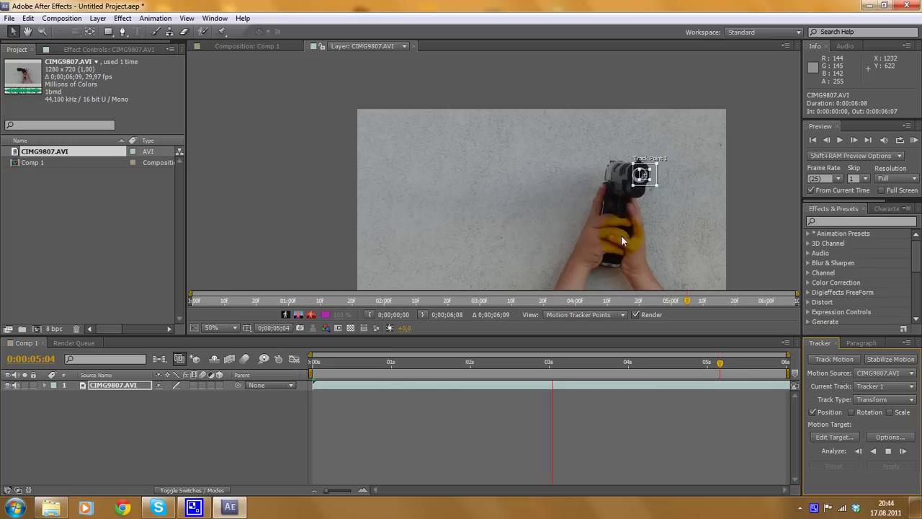
{"action": "key", "text": "Page_Down"}
{"action": "key", "text": "Page_Down"}
{"action": "key", "text": "Page_Down"}
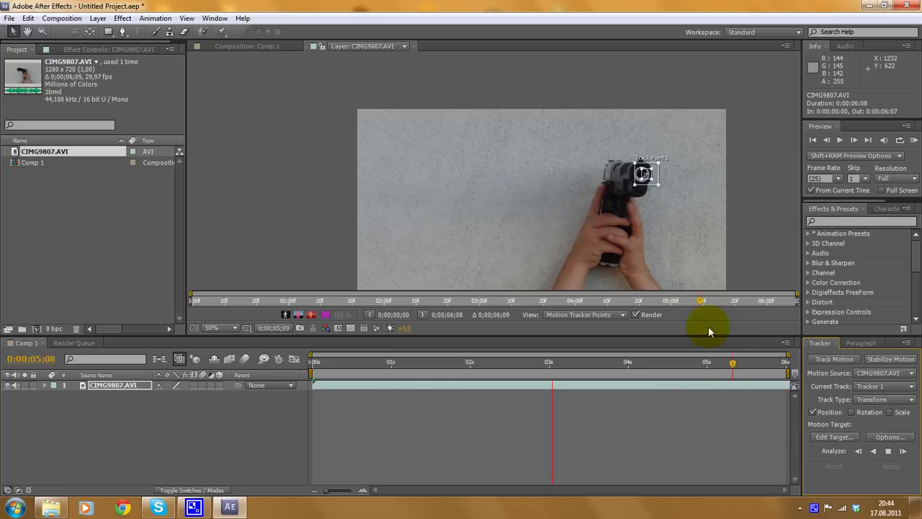
{"action": "key", "text": "Page_Down"}
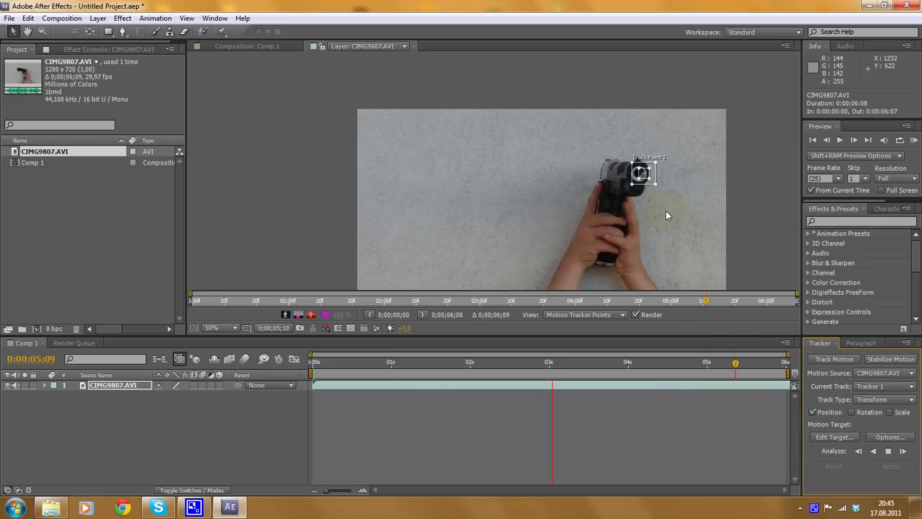
{"action": "key", "text": "Page_Down"}
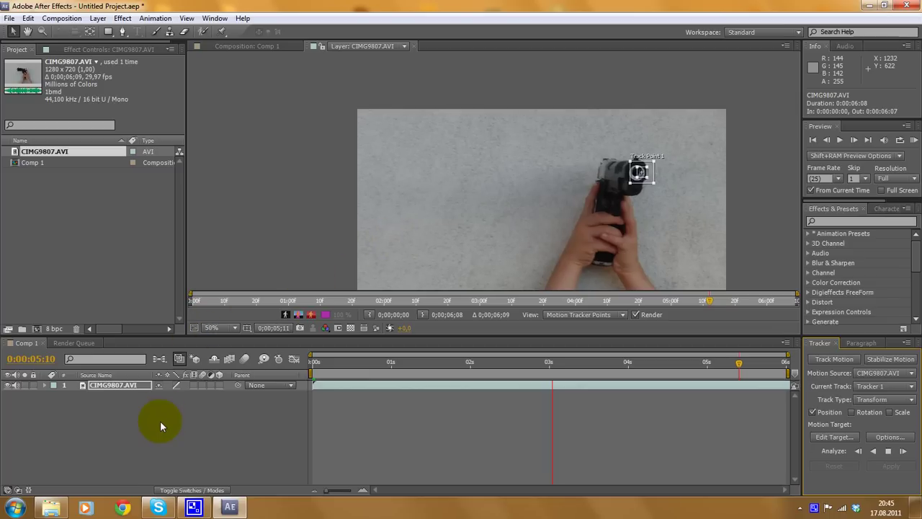
{"action": "key", "text": "Page_Down"}
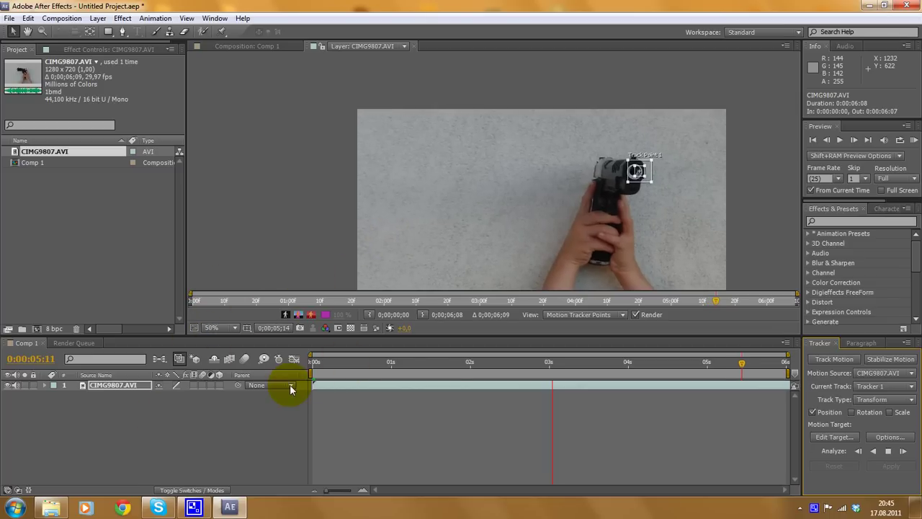
{"action": "key", "text": "Page_Down"}
{"action": "key", "text": "Page_Down"}
{"action": "key", "text": "Page_Down"}
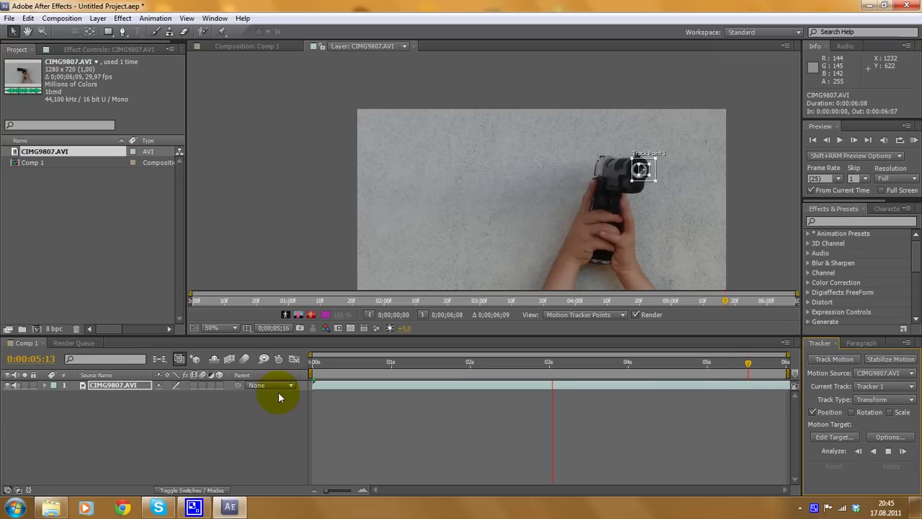
{"action": "key", "text": "Page_Down"}
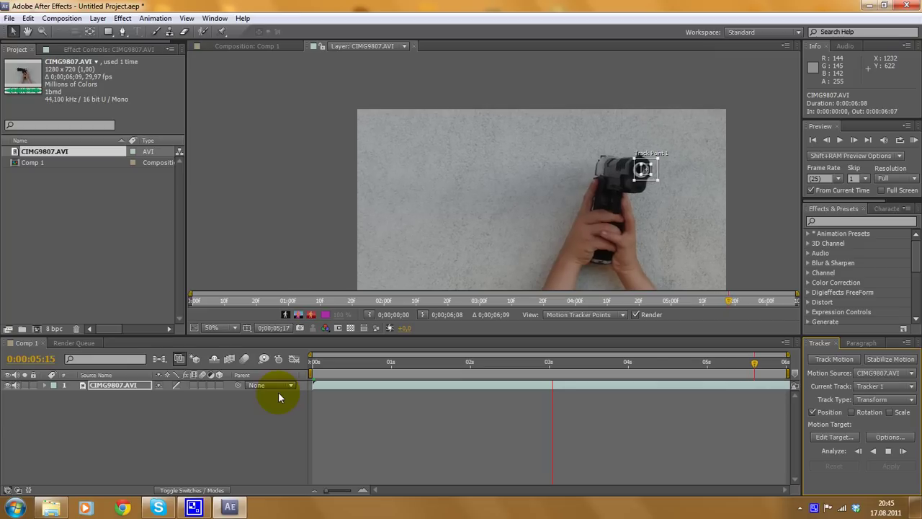
{"action": "key", "text": "Page_Down"}
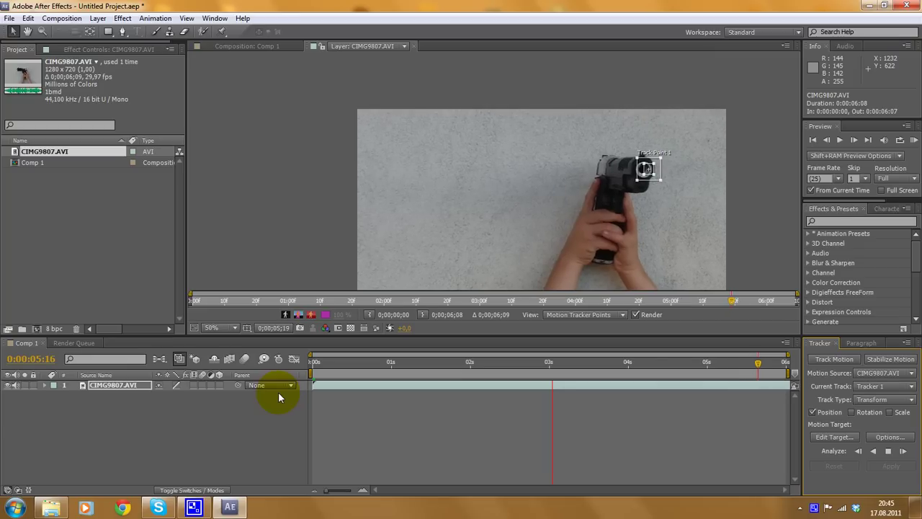
{"action": "key", "text": "Page_Down"}
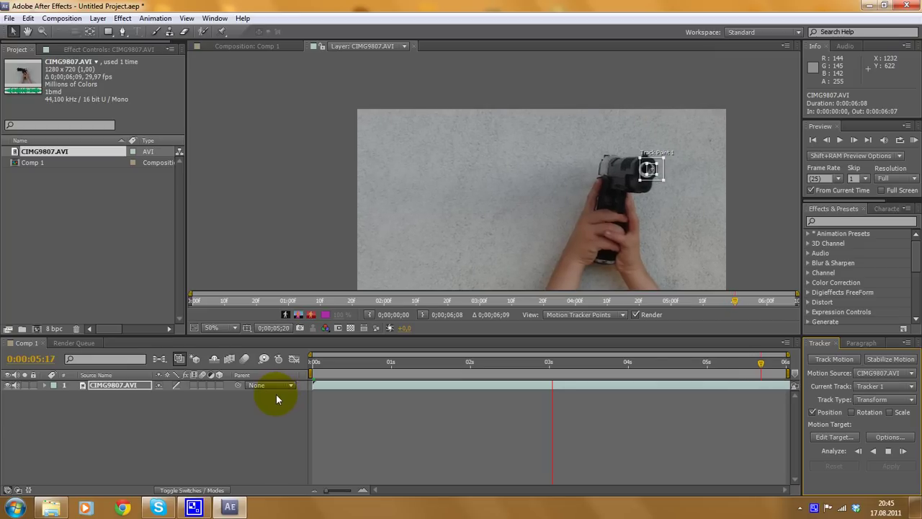
{"action": "key", "text": "Page_Down"}
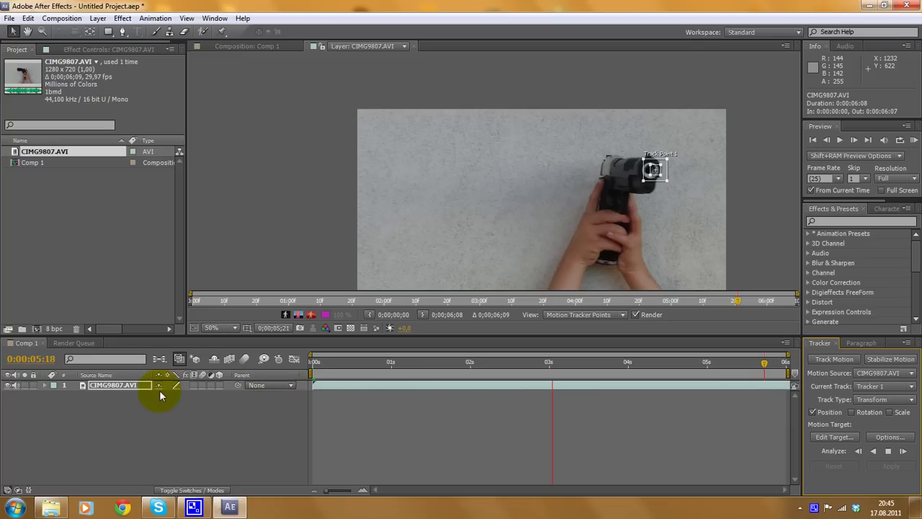
{"action": "key", "text": "Page_Down"}
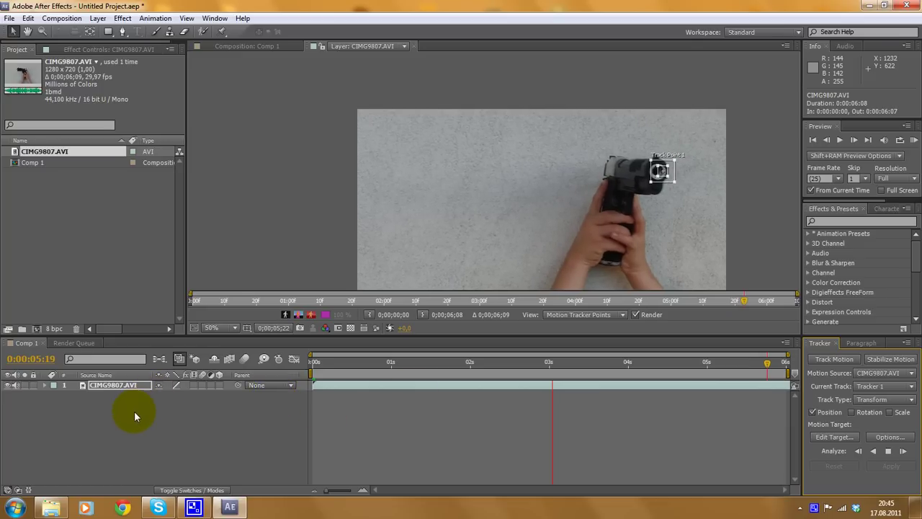
{"action": "key", "text": "Page_Down"}
{"action": "key", "text": "Page_Down"}
{"action": "key", "text": "Page_Down"}
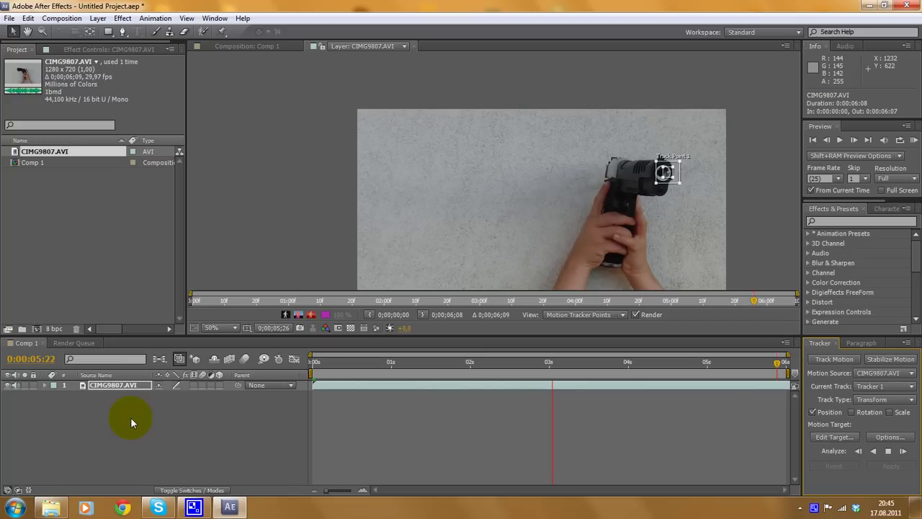
{"action": "key", "text": "Page_Down"}
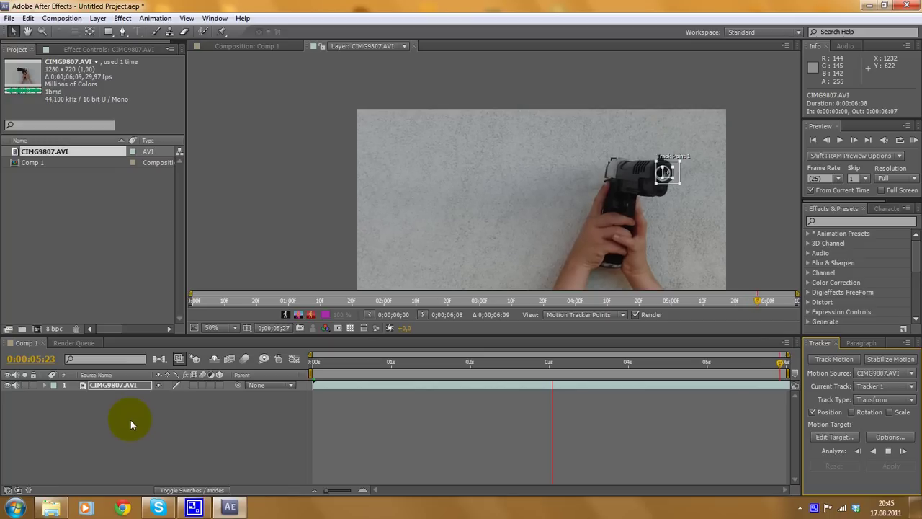
{"action": "key", "text": "Page_Down"}
{"action": "key", "text": "Page_Down"}
{"action": "key", "text": "Page_Down"}
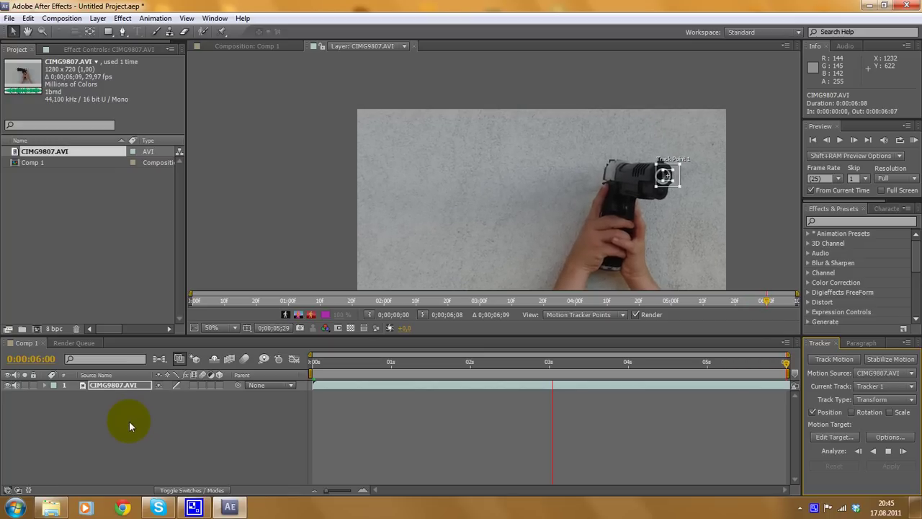
{"action": "key", "text": "Page_Down"}
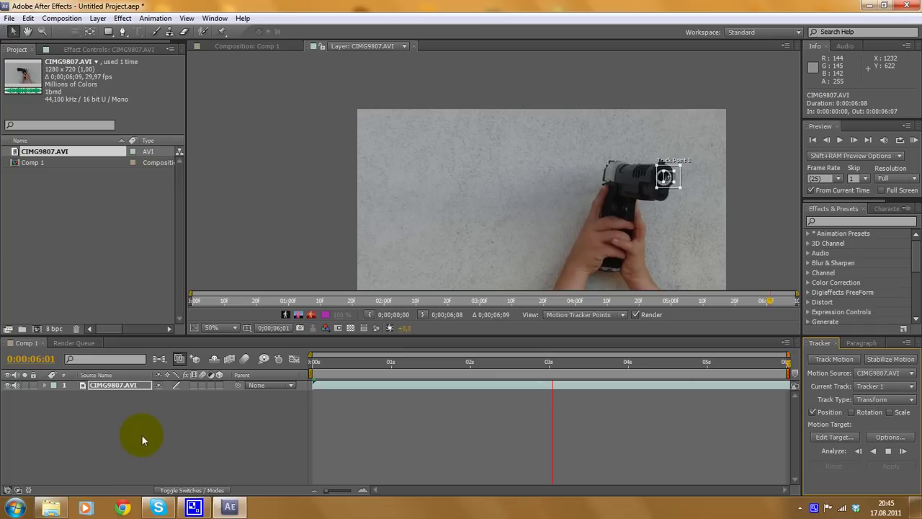
{"action": "key", "text": "Page_Down"}
{"action": "key", "text": "Page_Down"}
{"action": "key", "text": "Page_Down"}
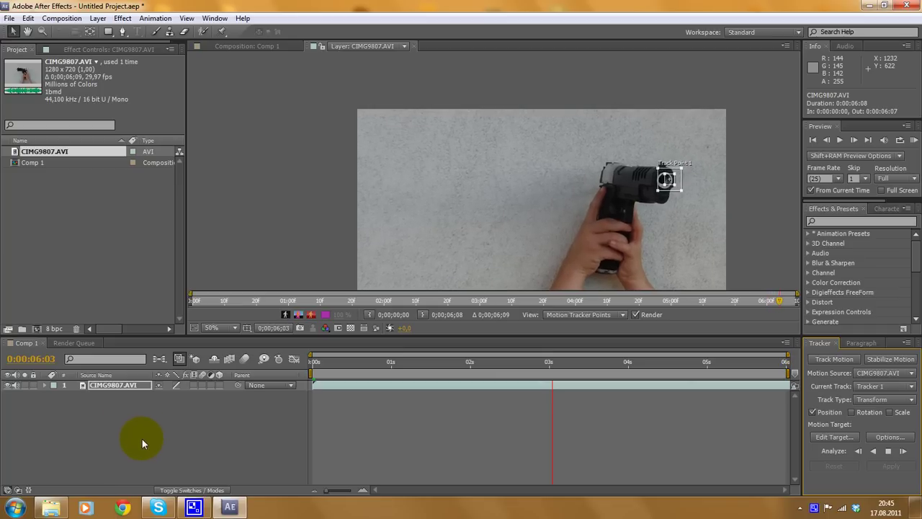
{"action": "key", "text": "Page_Down"}
{"action": "key", "text": "Page_Down"}
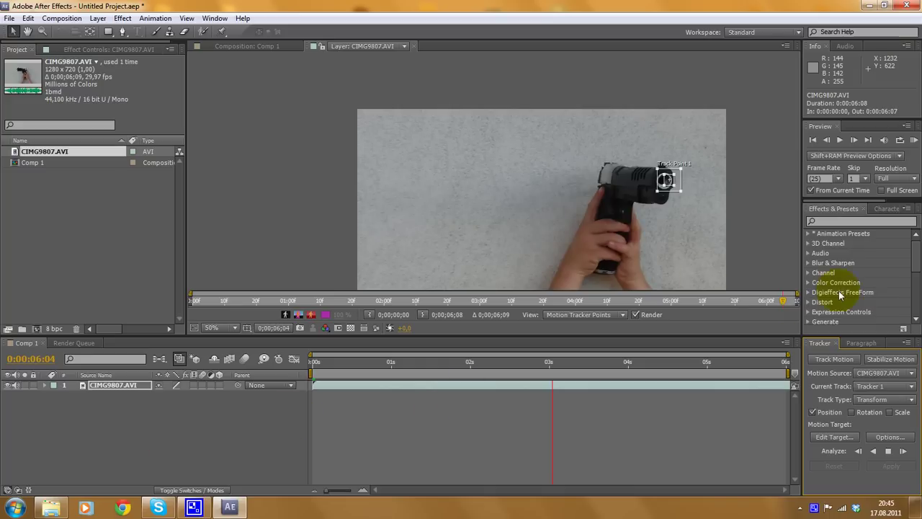
Jump to the last frame, zoom and scrub back to review Track Point 1's path on the muzzle
{"action": "left_click", "coordinate": [783, 301]}
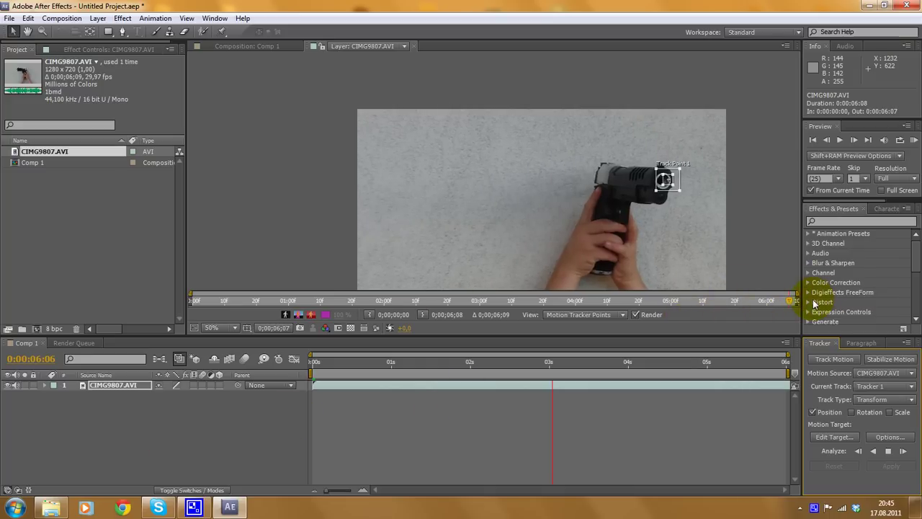
{"action": "scroll", "coordinate": [547, 212], "scroll_direction": "up", "scroll_amount": 4}
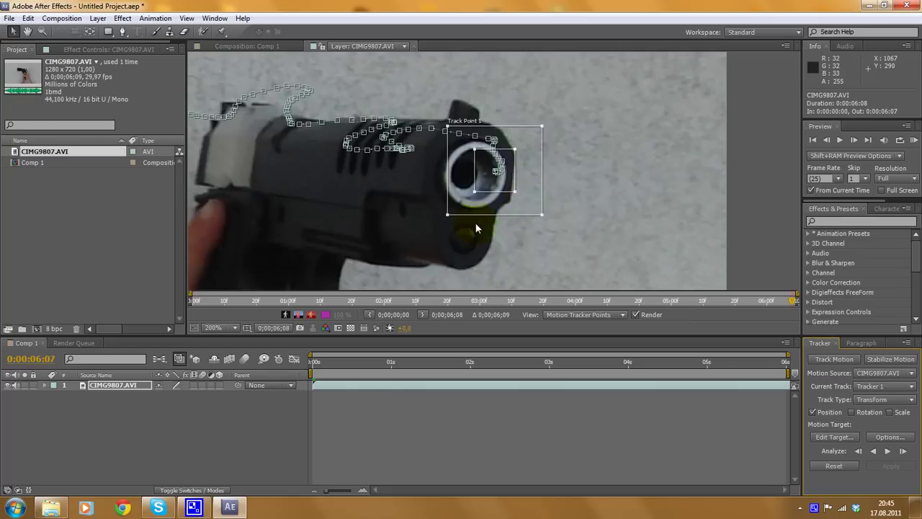
{"action": "left_click_drag", "start_coordinate": [640, 254], "coordinate": [822, 183]}
{"action": "scroll", "coordinate": [581, 180], "scroll_direction": "down", "scroll_amount": 2}
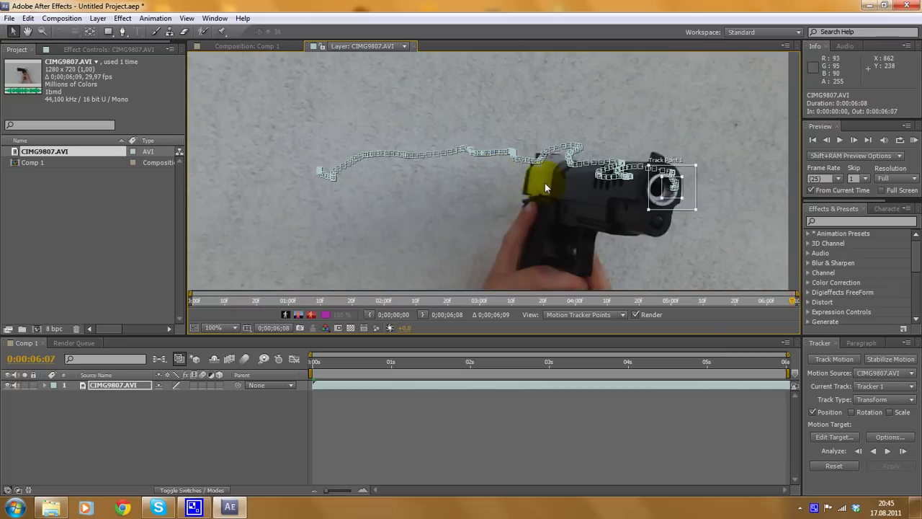
{"action": "left_click_drag", "start_coordinate": [769, 365], "coordinate": [502, 319]}
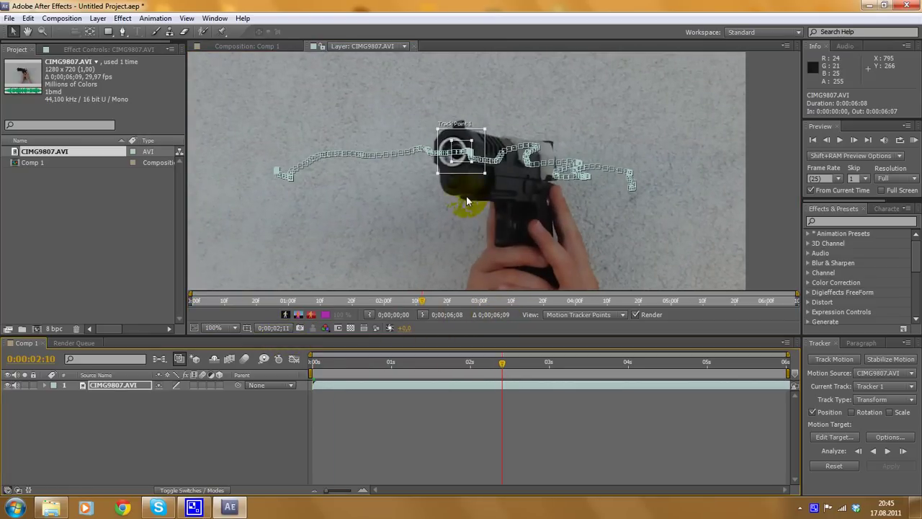
{"action": "scroll", "coordinate": [496, 160], "scroll_direction": "up", "scroll_amount": 1}
{"action": "scroll", "coordinate": [502, 183], "scroll_direction": "down", "scroll_amount": 1}
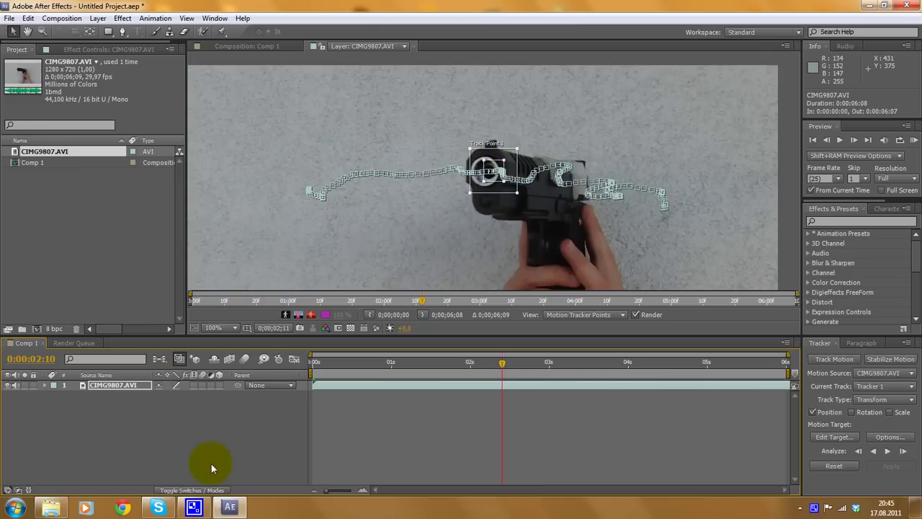
{"action": "left_click", "coordinate": [196, 439]}
Add a Null Object layer above CIMG9807.AVI, then reselect the footage layer
{"action": "right_click", "coordinate": [168, 428]}
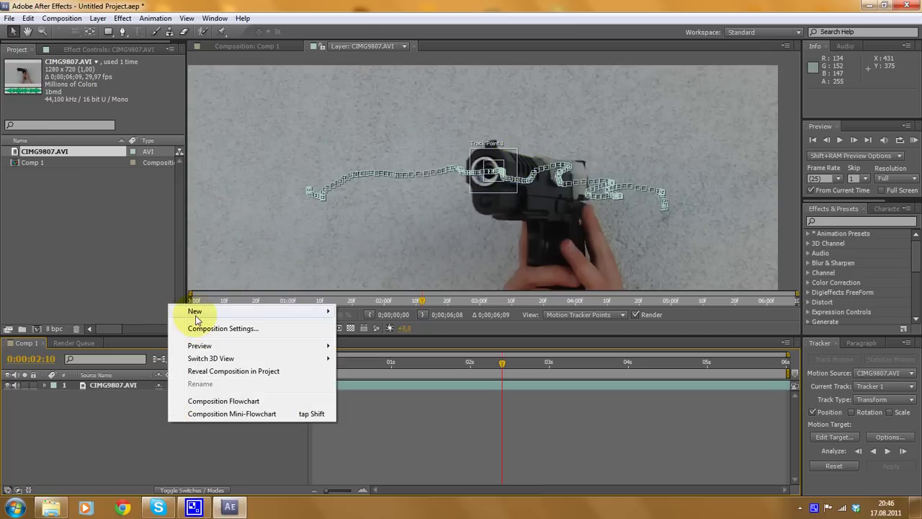
{"action": "mouse_move", "coordinate": [196, 310]}
{"action": "left_click", "coordinate": [370, 379]}
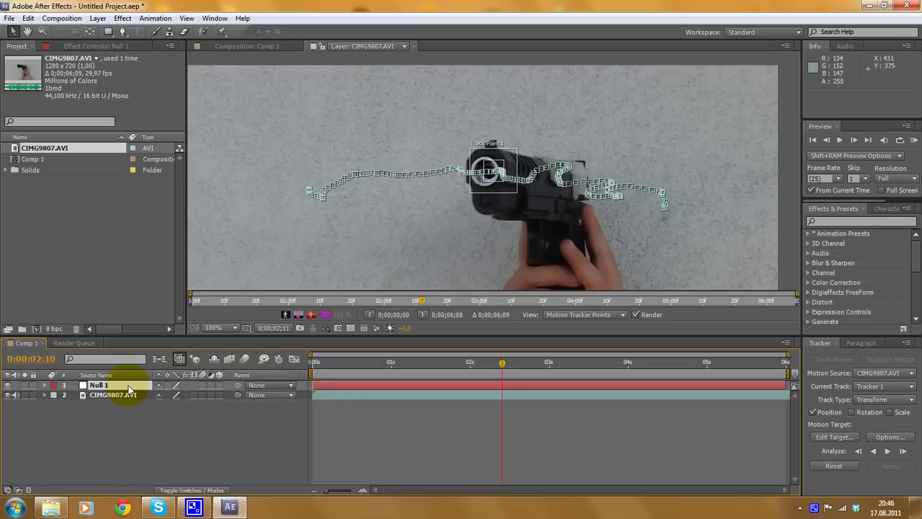
{"action": "left_click", "coordinate": [122, 399]}
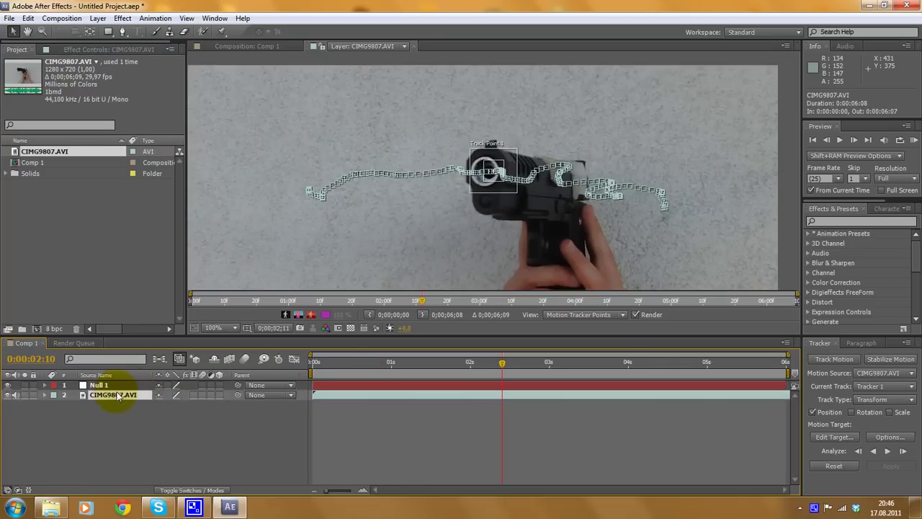
Target Null 1 with Tracker 1 and apply the track in X and Y
{"action": "left_click", "coordinate": [835, 437]}
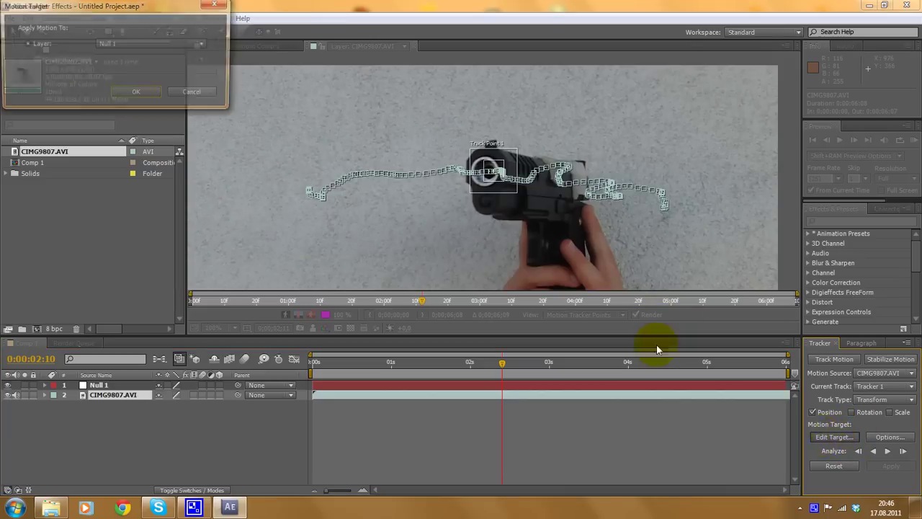
{"action": "left_click", "coordinate": [121, 44]}
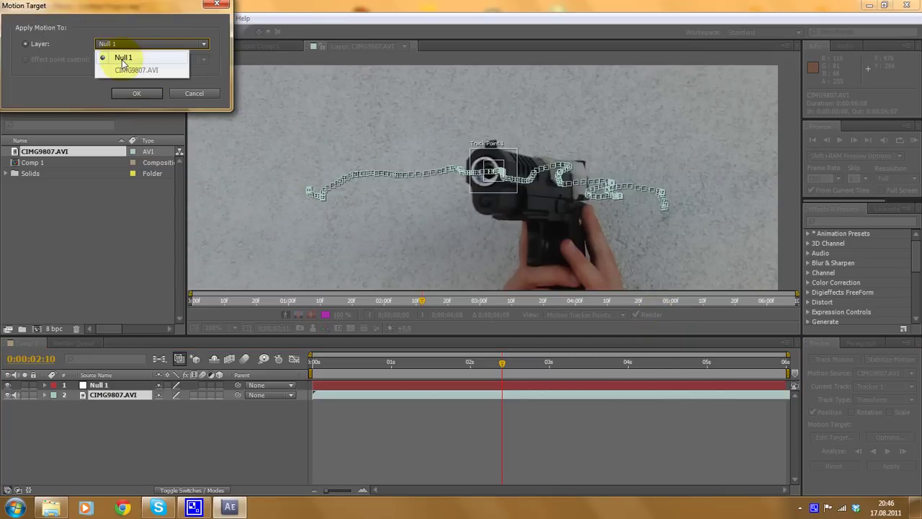
{"action": "left_click", "coordinate": [123, 63]}
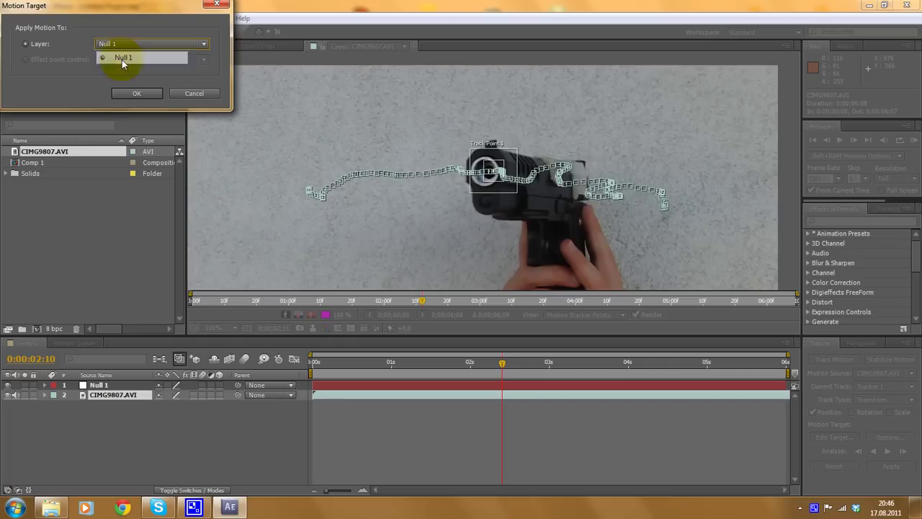
{"action": "left_click", "coordinate": [136, 94]}
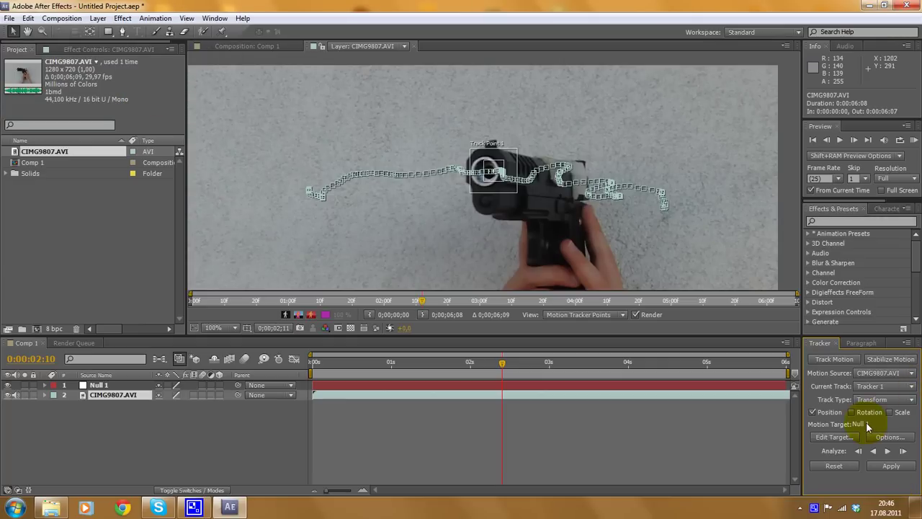
{"action": "left_click", "coordinate": [880, 466]}
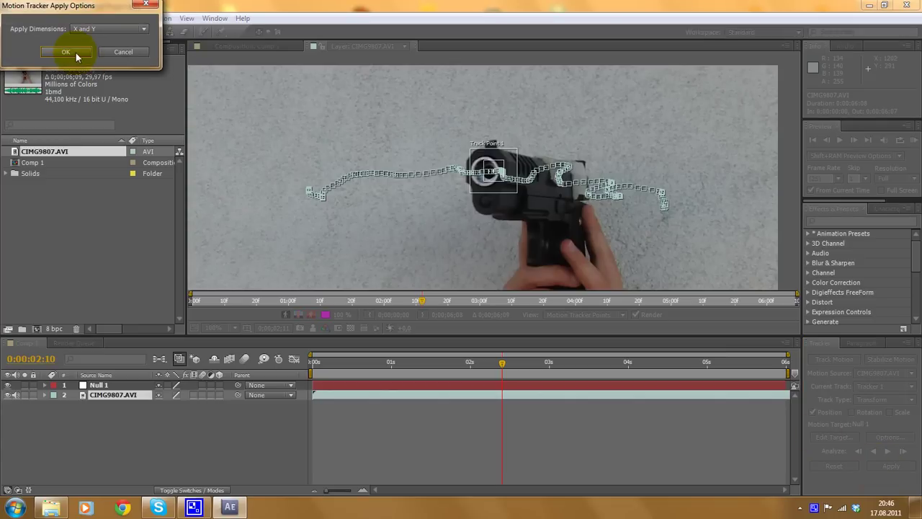
{"action": "left_click_drag", "start_coordinate": [74, 8], "coordinate": [132, 78]}
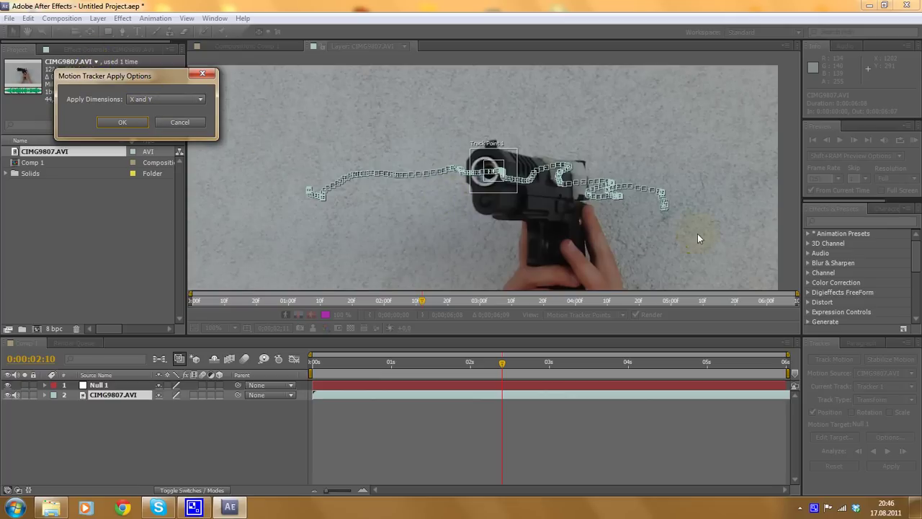
{"action": "left_click", "coordinate": [137, 124]}
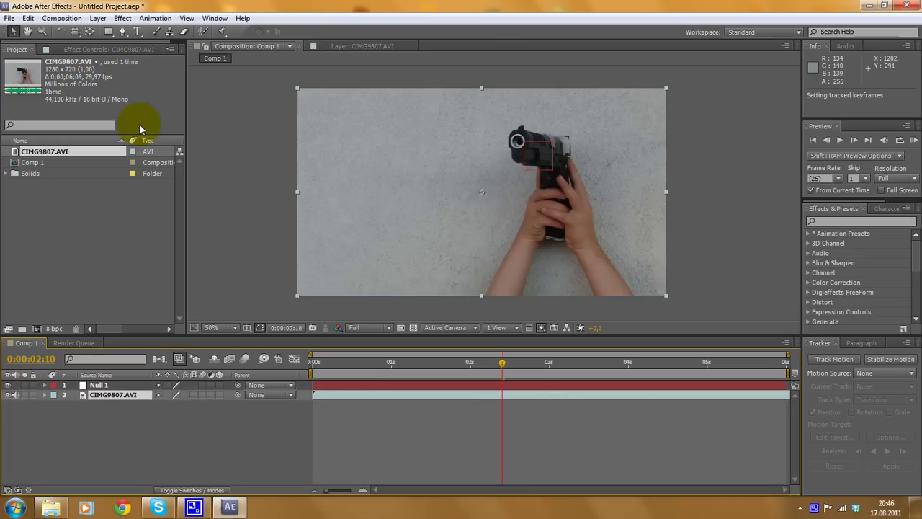
{"action": "key", "text": "period"}
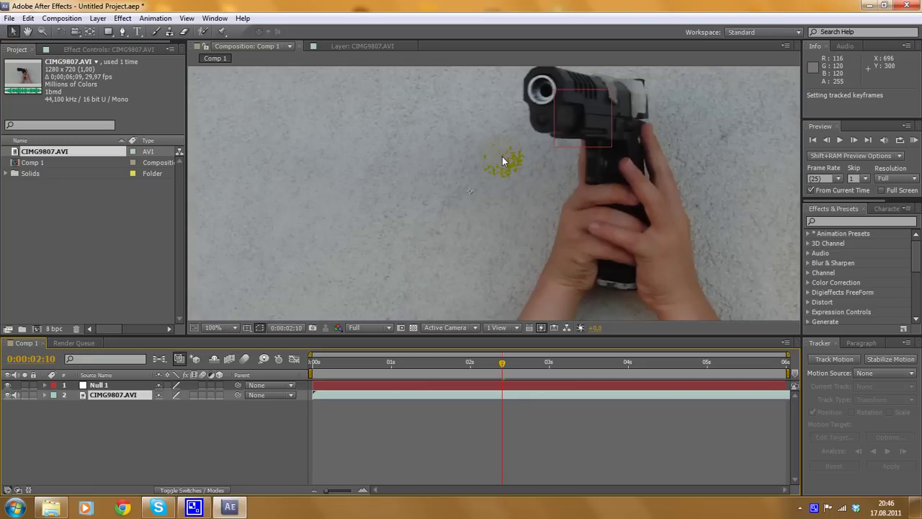
{"action": "left_click_drag", "start_coordinate": [469, 360], "coordinate": [313, 362]}
{"action": "key", "text": "comma"}
{"action": "key", "text": "period"}
{"action": "key", "text": "comma"}
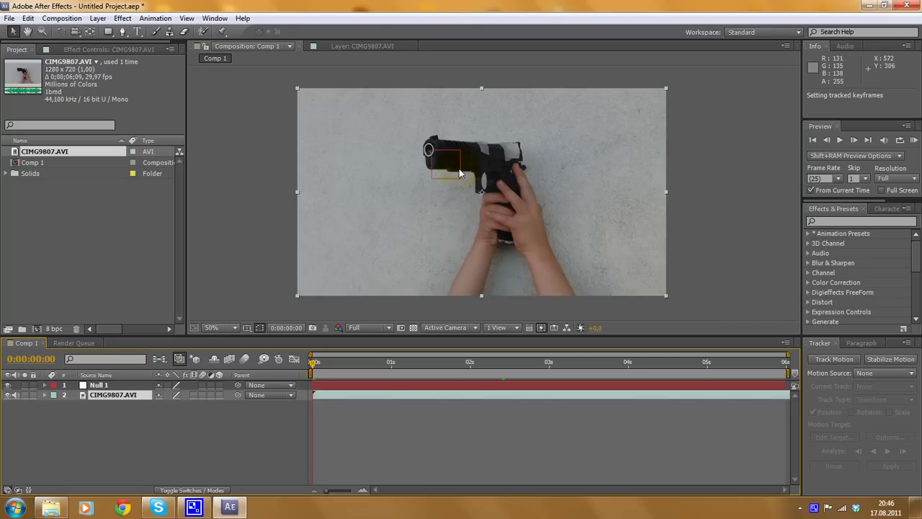
{"action": "left_click_drag", "start_coordinate": [311, 361], "coordinate": [475, 344]}
{"action": "key", "text": "space"}
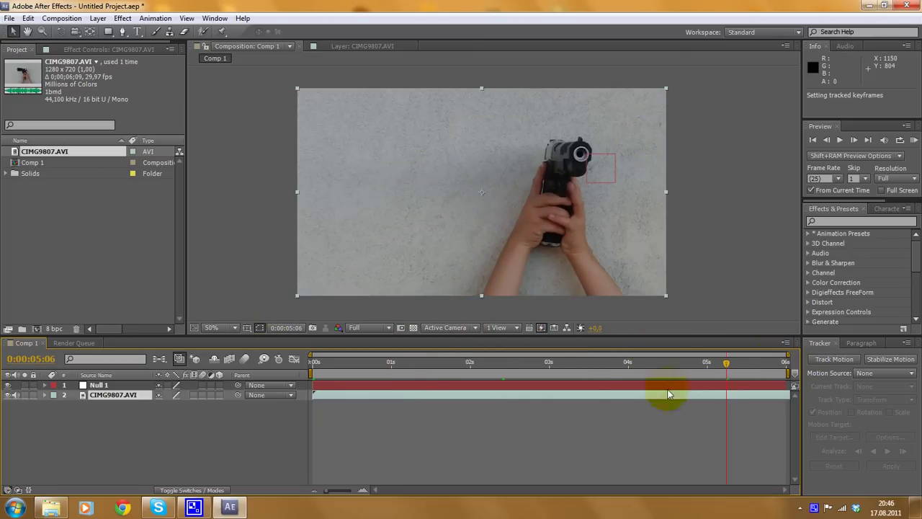
{"action": "left_click_drag", "start_coordinate": [732, 362], "coordinate": [606, 362]}
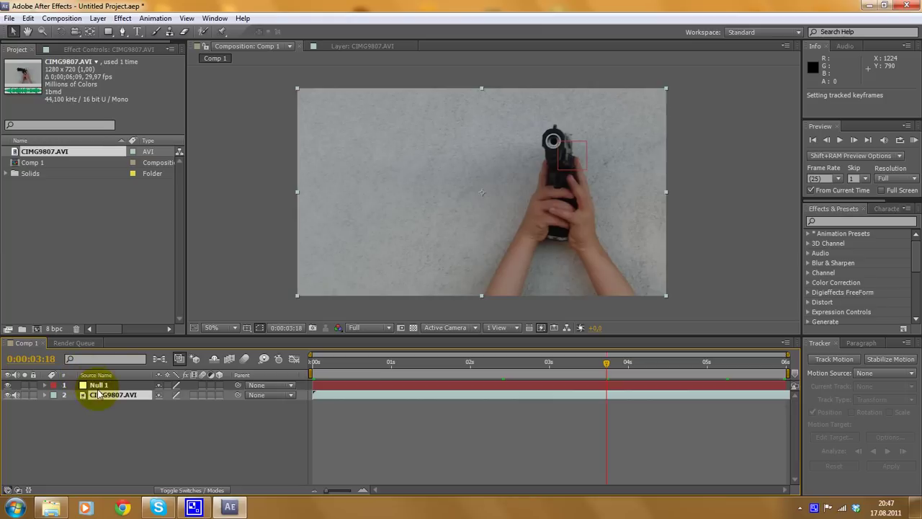
{"action": "left_click", "coordinate": [99, 387]}
Make Null 1 a 3D layer, undoing the stray Guide Layer toggle, and return to frame 0
{"action": "right_click", "coordinate": [101, 390]}
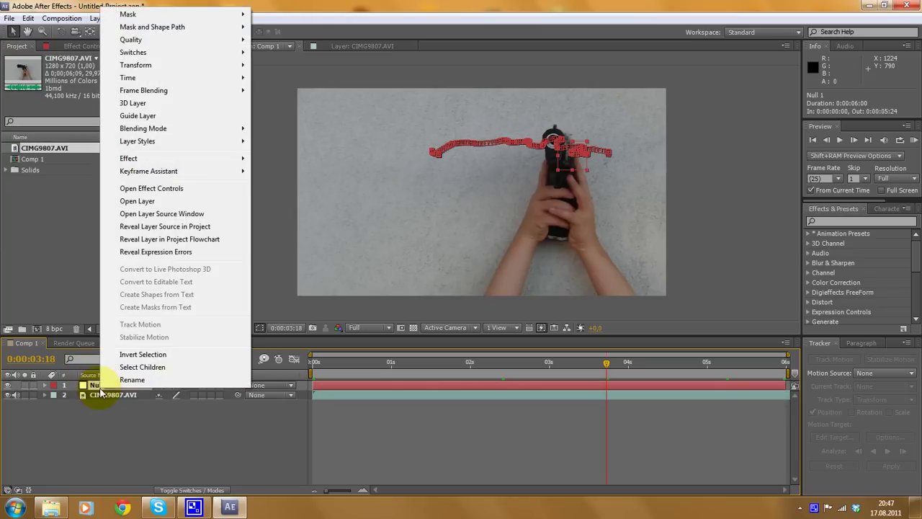
{"action": "left_click", "coordinate": [146, 116]}
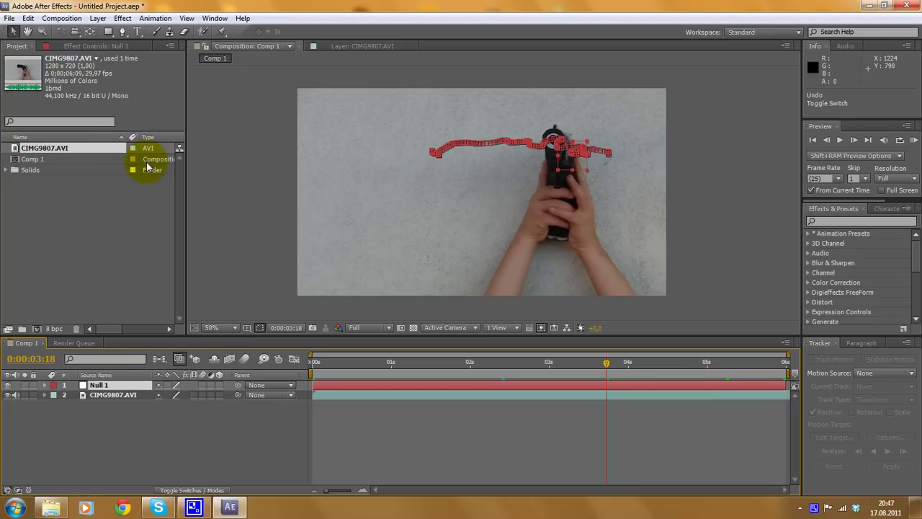
{"action": "right_click", "coordinate": [122, 383]}
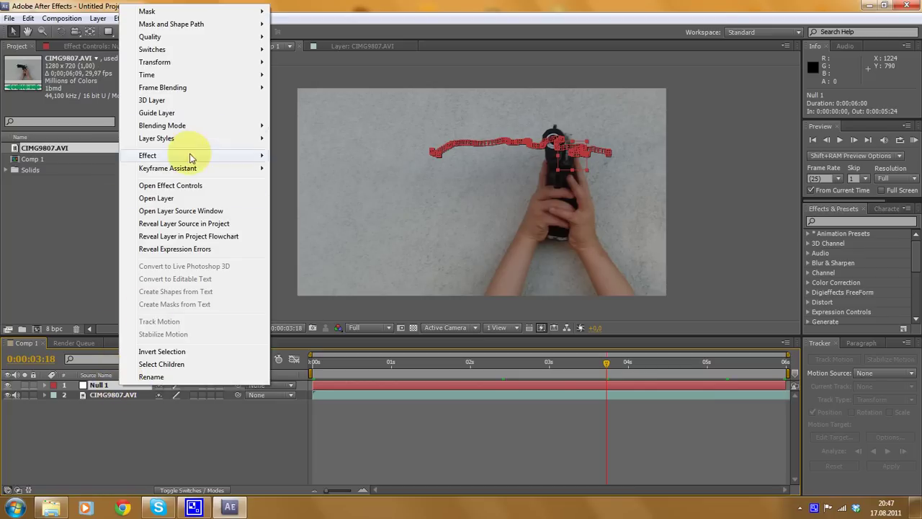
{"action": "left_click", "coordinate": [177, 100]}
{"action": "scroll", "coordinate": [514, 107], "scroll_direction": "up", "scroll_amount": 3}
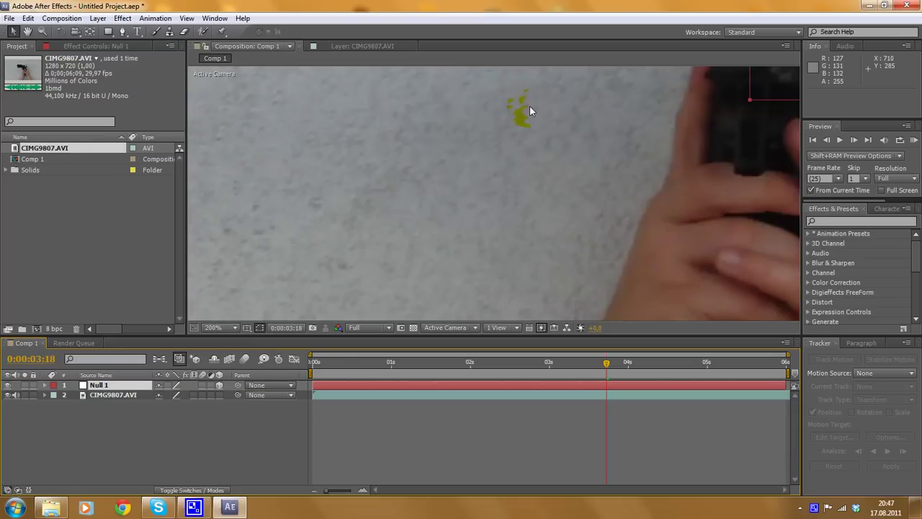
{"action": "scroll", "coordinate": [579, 151], "scroll_direction": "down", "scroll_amount": 2}
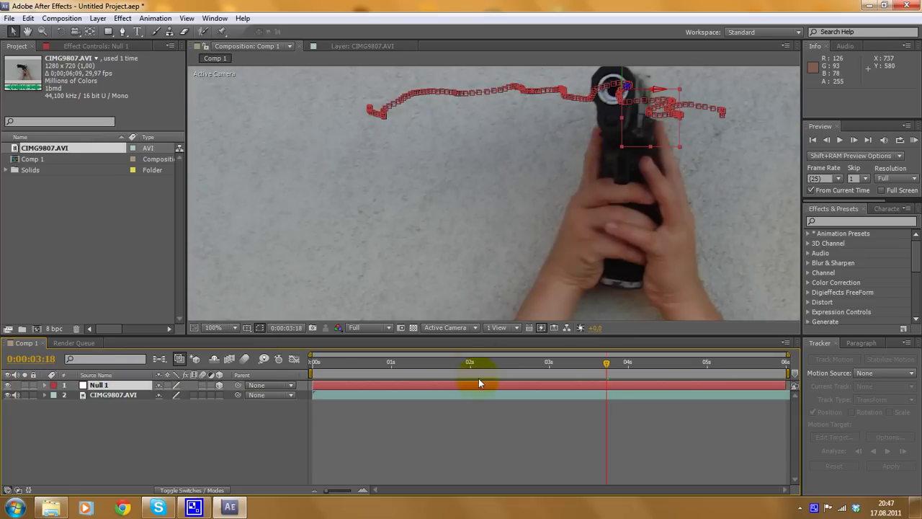
{"action": "left_click_drag", "start_coordinate": [607, 366], "coordinate": [311, 362]}
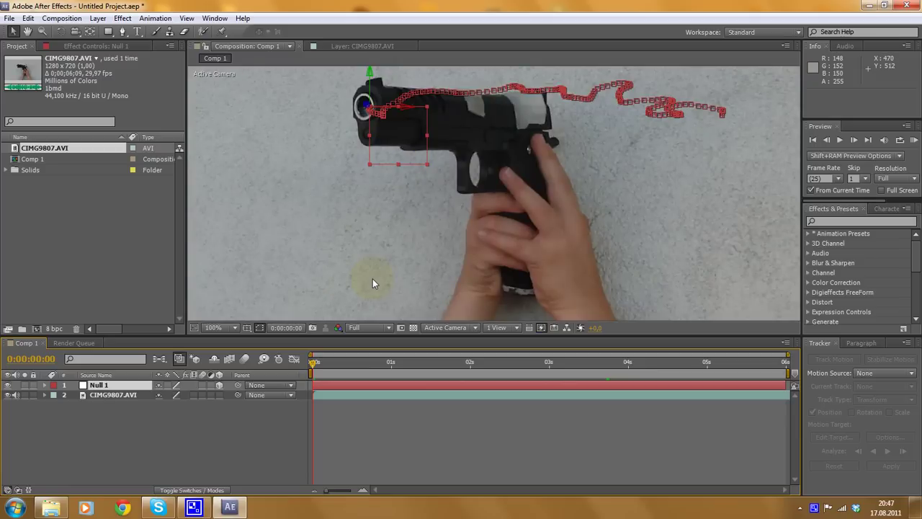
Open the Desktop's Action folder in Explorer and move the window aside from the gun
{"action": "left_click", "coordinate": [50, 510]}
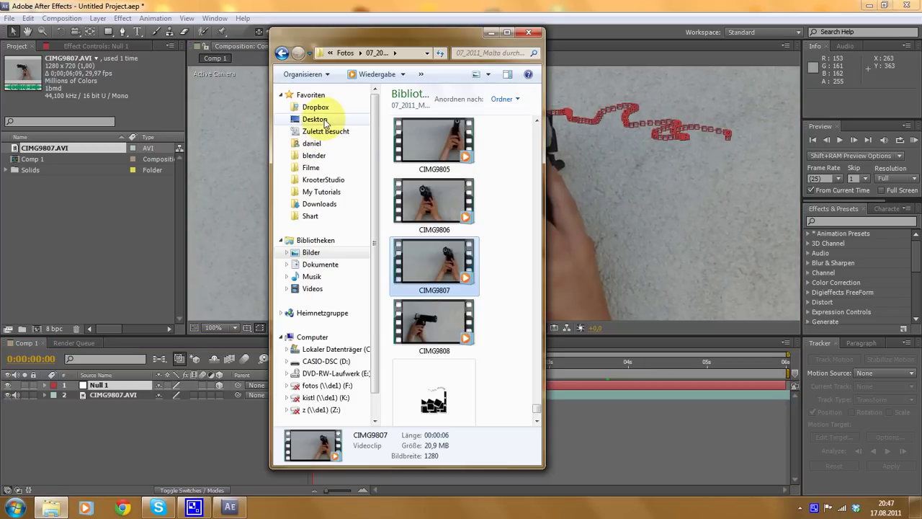
{"action": "left_click", "coordinate": [314, 119]}
{"action": "double_click", "coordinate": [411, 353]}
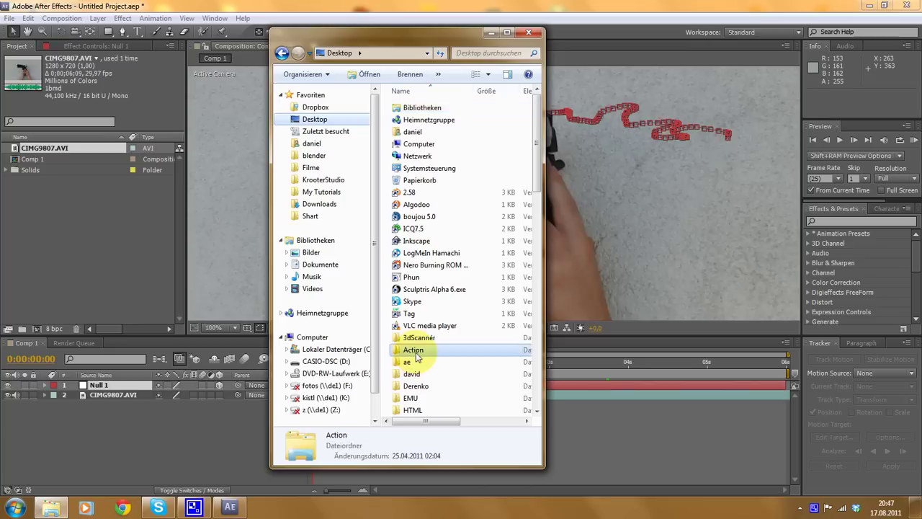
{"action": "left_click_drag", "start_coordinate": [432, 41], "coordinate": [200, 41]}
{"action": "mouse_move", "coordinate": [310, 118]}
{"action": "left_mouse_down"}
{"action": "mouse_move", "coordinate": [344, 115]}
{"action": "mouse_move", "coordinate": [309, 119]}
{"action": "left_mouse_up"}
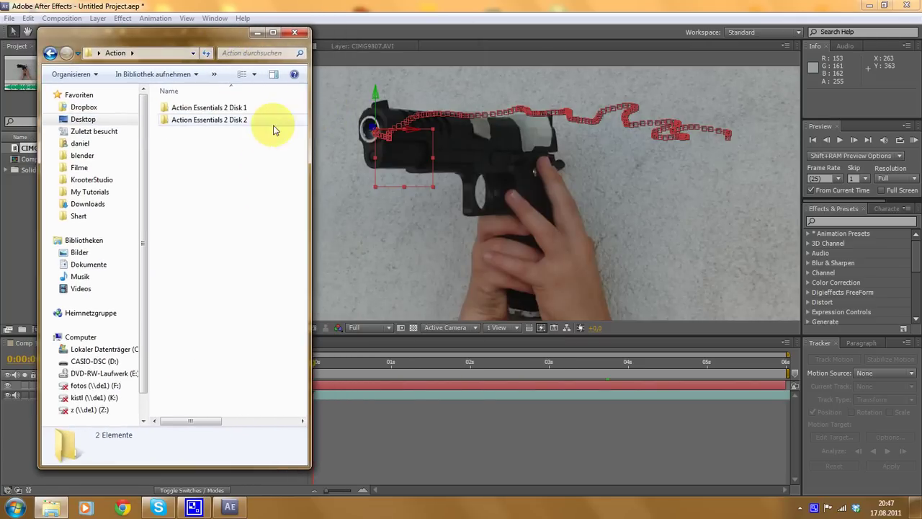
Open 11. Muzzle_Flashes in Action Essentials 2 Disk 1 and preview Automatic_Fire_01
{"action": "double_click", "coordinate": [242, 109]}
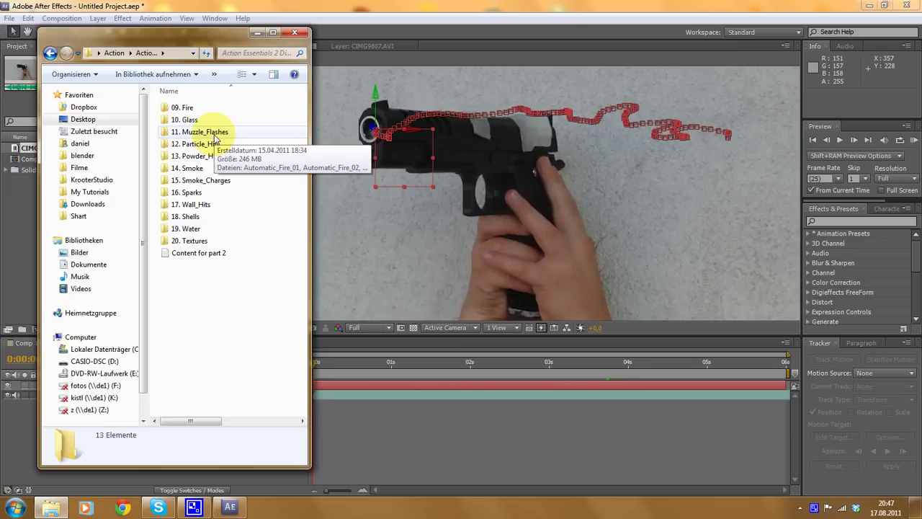
{"action": "double_click", "coordinate": [212, 132]}
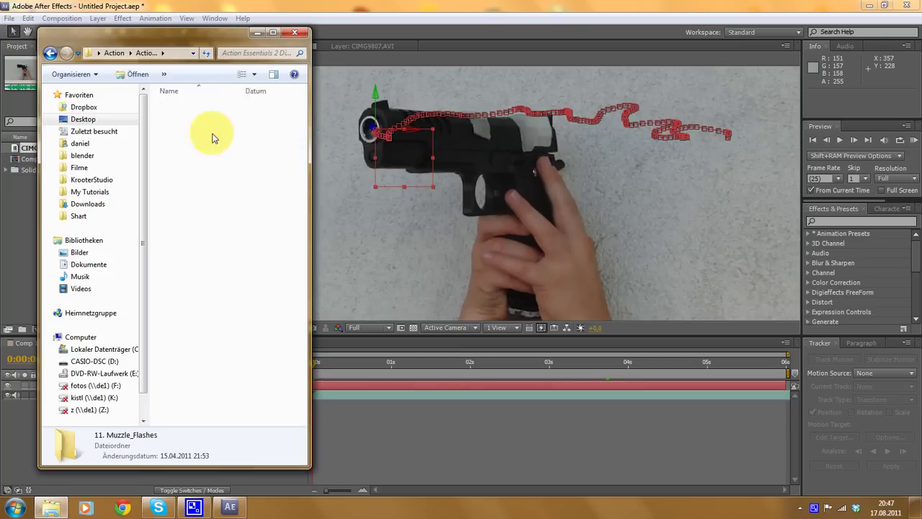
{"action": "left_click", "coordinate": [187, 108]}
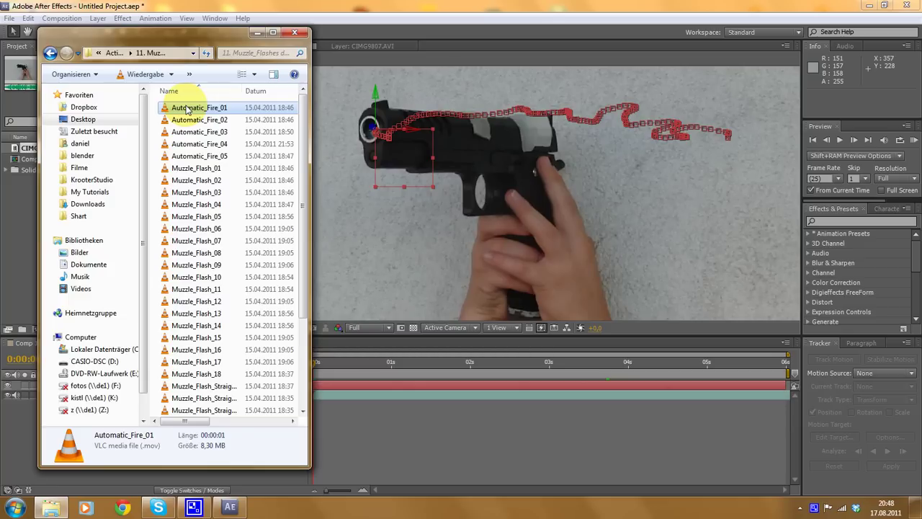
{"action": "double_click", "coordinate": [245, 109]}
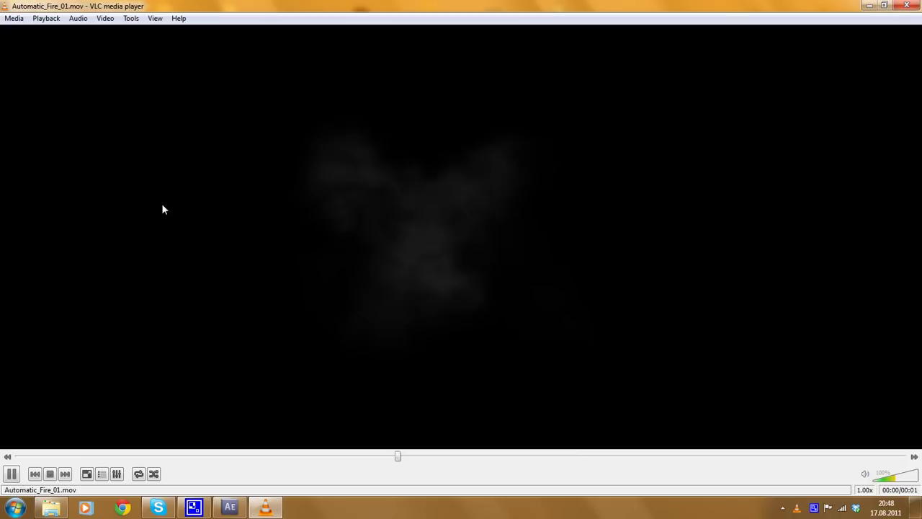
Replay the Automatic_Fire_01 muzzle-flash clip in VLC
{"action": "left_click", "coordinate": [11, 473]}
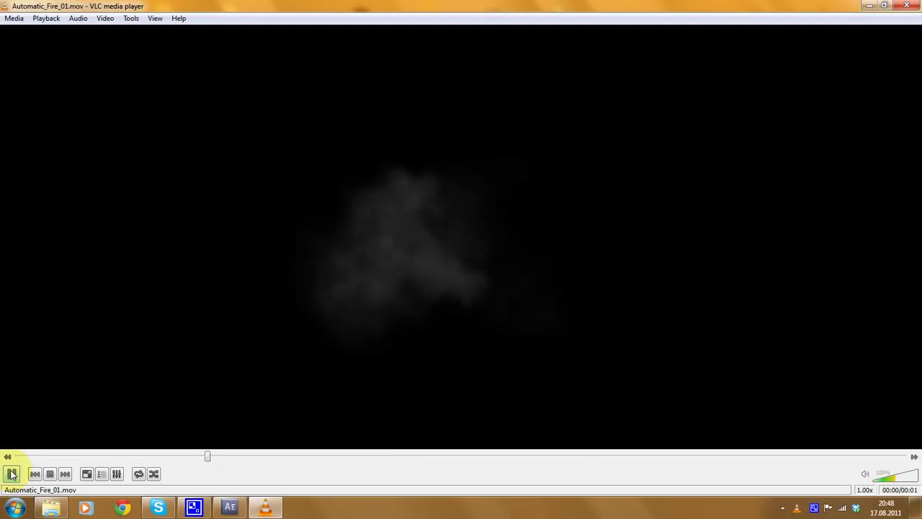
Close VLC and import Automatic_Fire_01 from Explorer into the Project panel
{"action": "left_click", "coordinate": [905, 6]}
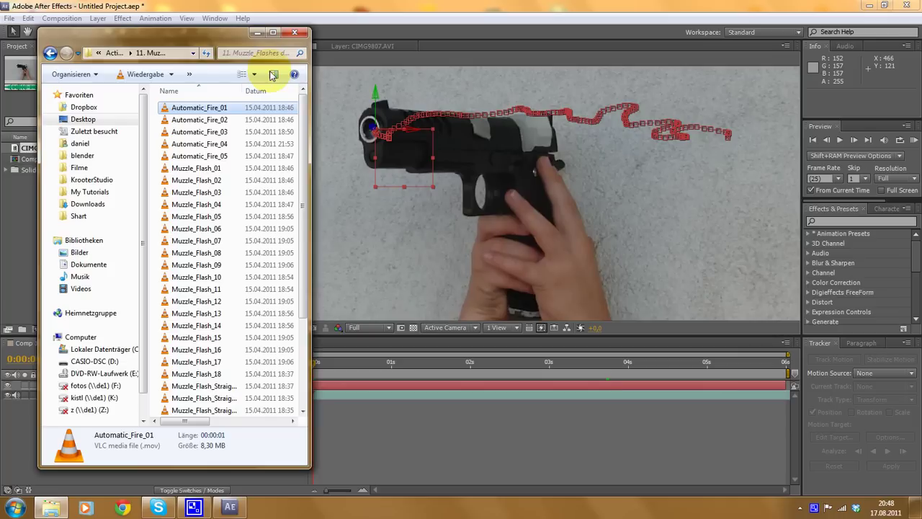
{"action": "left_click_drag", "start_coordinate": [200, 32], "coordinate": [329, 68]}
{"action": "left_click_drag", "start_coordinate": [327, 143], "coordinate": [80, 231]}
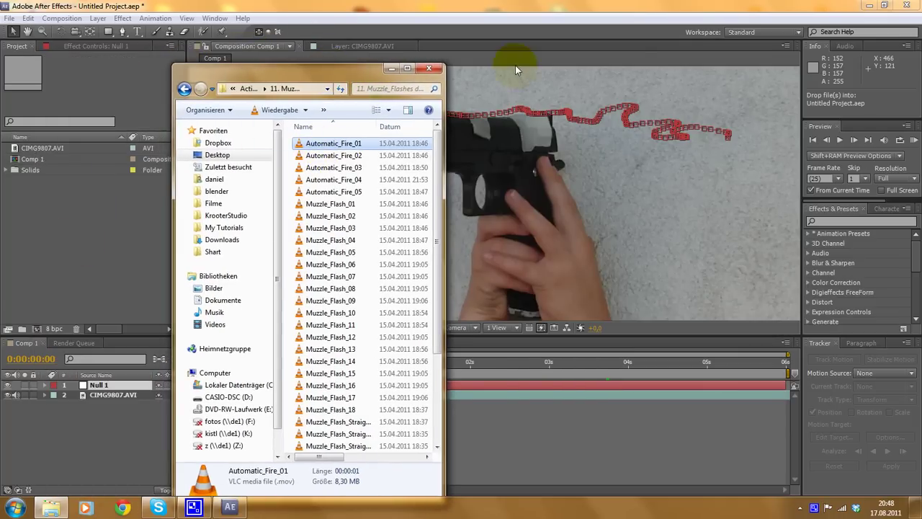
{"action": "left_click", "coordinate": [387, 67]}
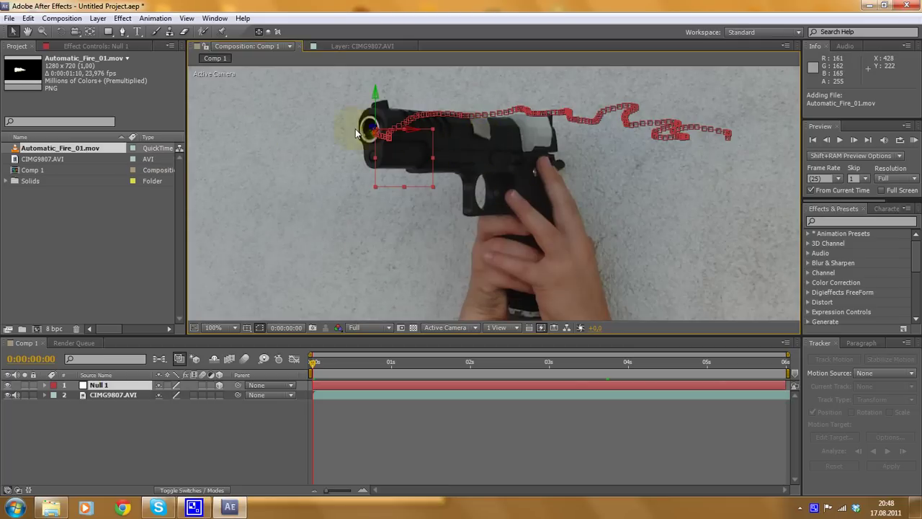
Place Automatic_Fire_01.mov in Comp 1 as the layer above Null 1
{"action": "left_click", "coordinate": [56, 222]}
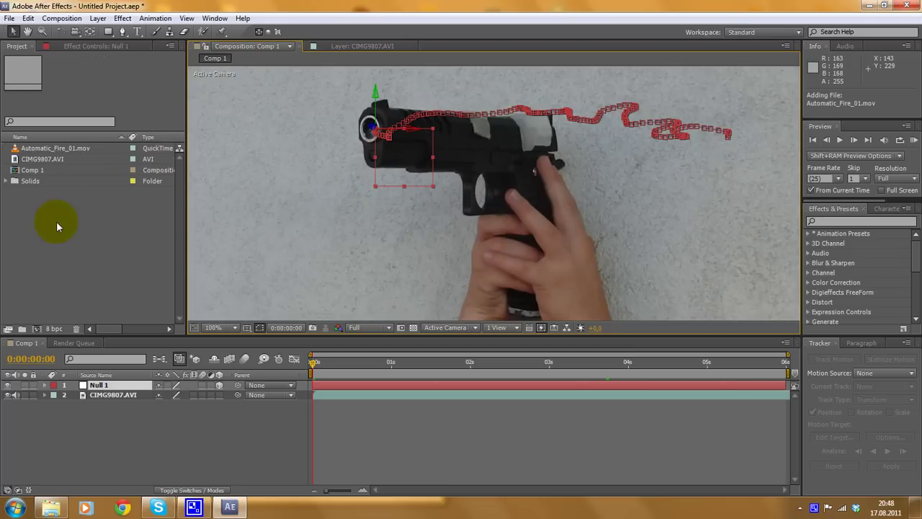
{"action": "left_click_drag", "start_coordinate": [70, 148], "coordinate": [46, 233]}
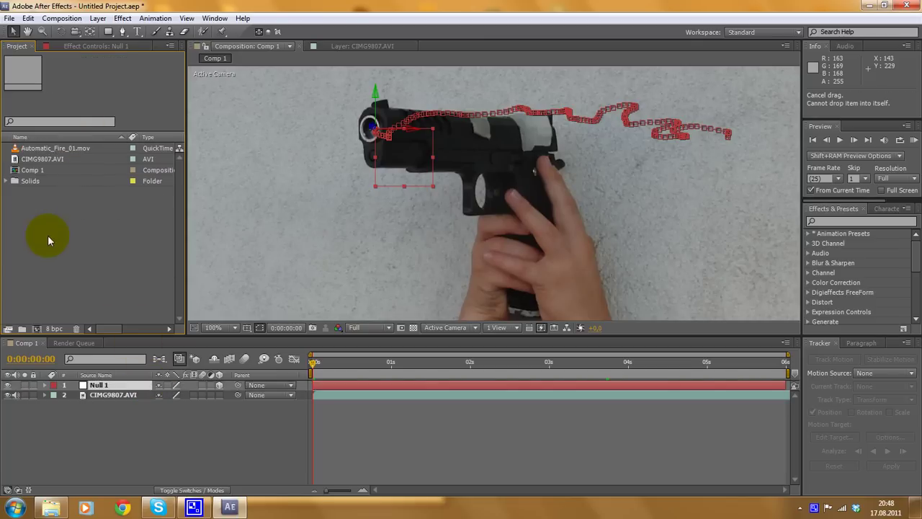
{"action": "left_click", "coordinate": [68, 152]}
{"action": "left_click_drag", "start_coordinate": [64, 151], "coordinate": [129, 386]}
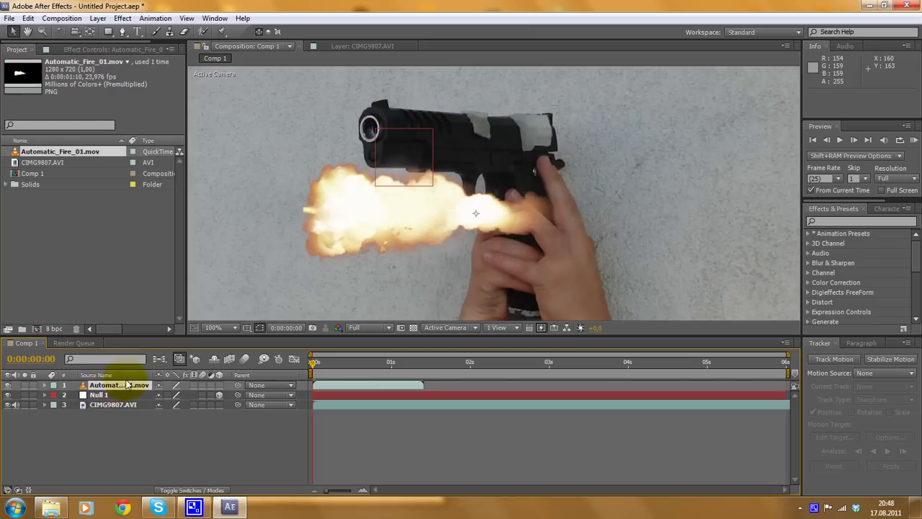
Keep the fire layer at the top of the stack and make it a 3D layer
{"action": "left_click_drag", "start_coordinate": [132, 386], "coordinate": [160, 439]}
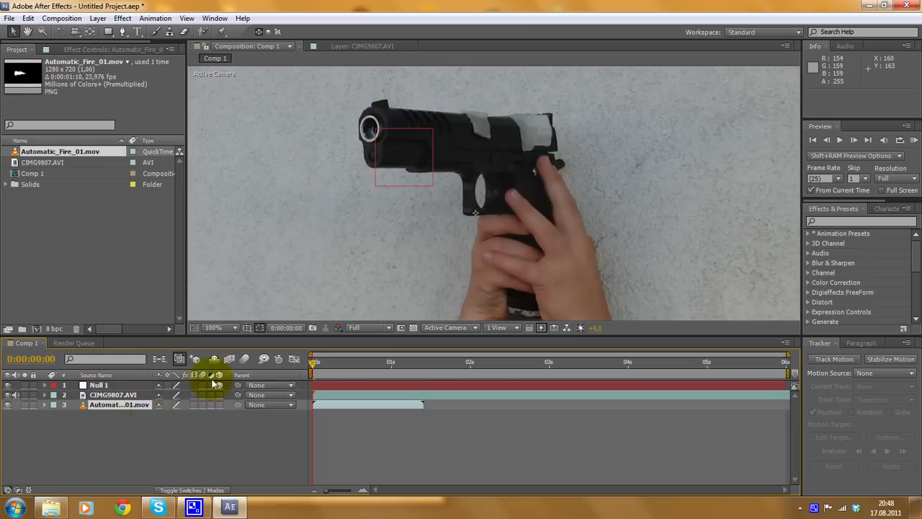
{"action": "mouse_move", "coordinate": [117, 407]}
{"action": "left_mouse_down"}
{"action": "mouse_move", "coordinate": [120, 387]}
{"action": "mouse_move", "coordinate": [110, 395]}
{"action": "left_mouse_up"}
{"action": "right_click", "coordinate": [108, 387]}
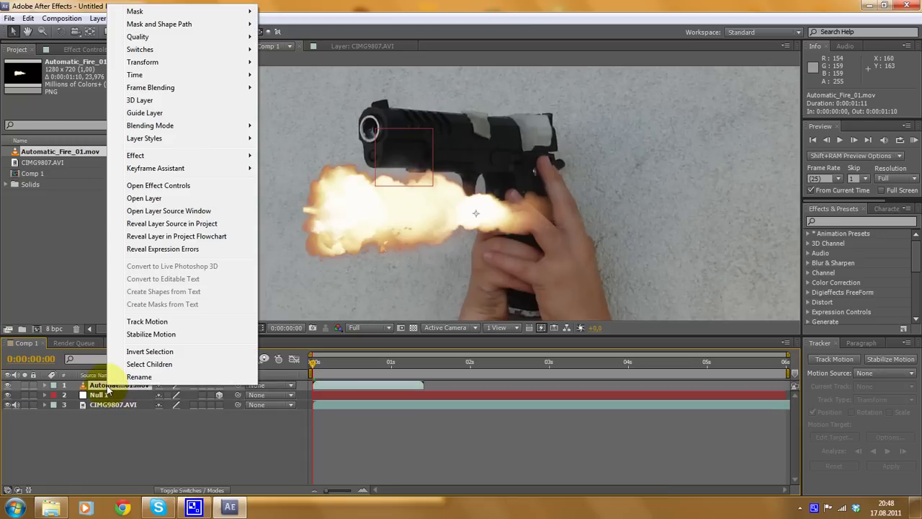
{"action": "left_click", "coordinate": [165, 99]}
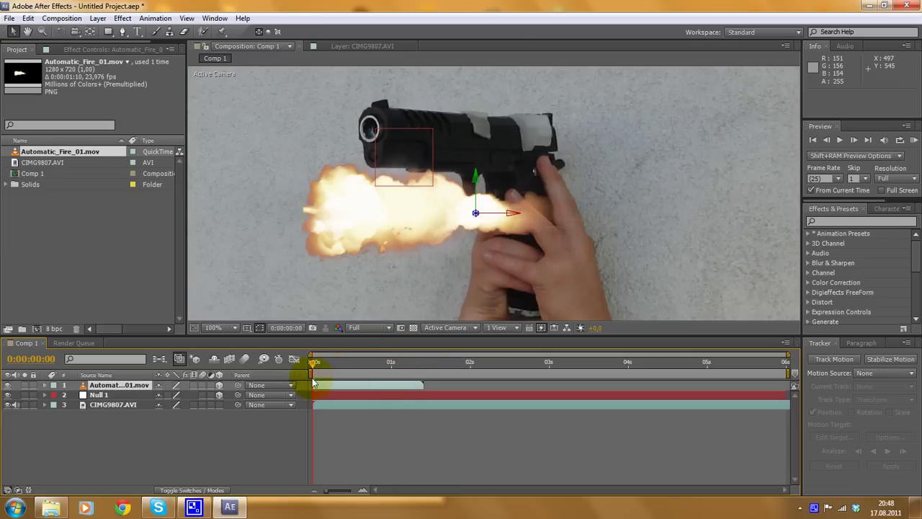
Apply Time > Freeze Frame to the muzzle flash layer
{"action": "left_click_drag", "start_coordinate": [326, 361], "coordinate": [305, 365]}
{"action": "right_click", "coordinate": [324, 386]}
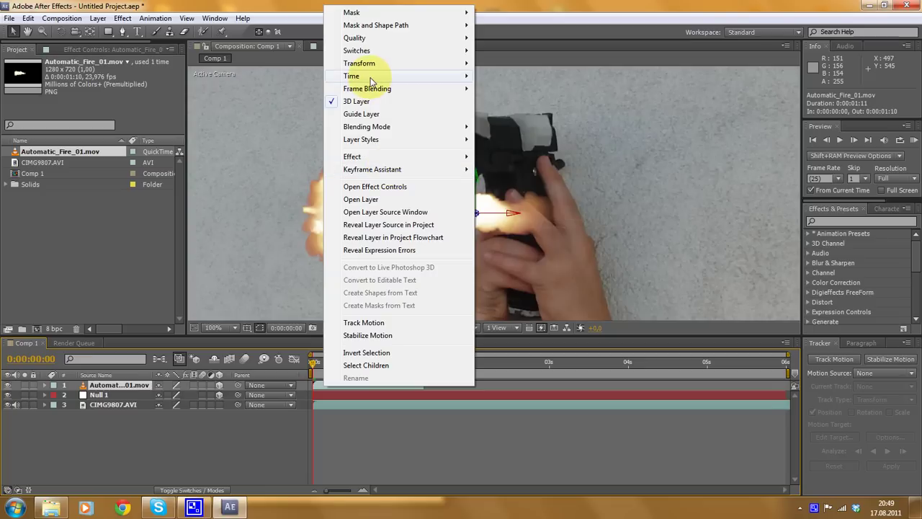
{"action": "mouse_move", "coordinate": [372, 78]}
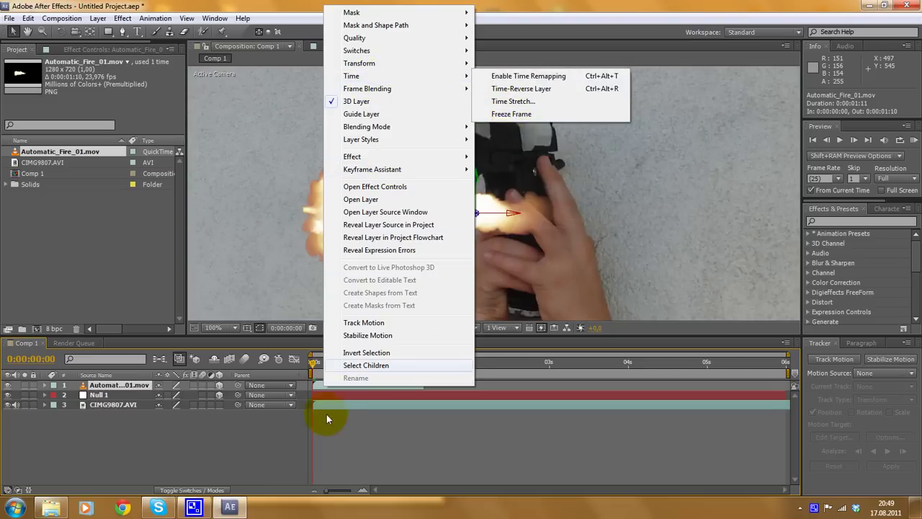
{"action": "left_click", "coordinate": [513, 115]}
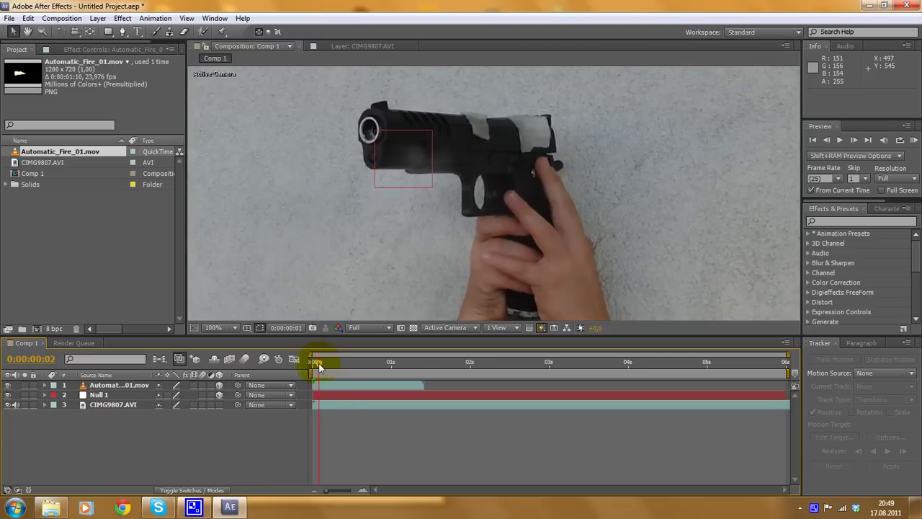
Enable Time Remapping on the muzzle flash layer from the first frame
{"action": "left_click_drag", "start_coordinate": [318, 362], "coordinate": [312, 368]}
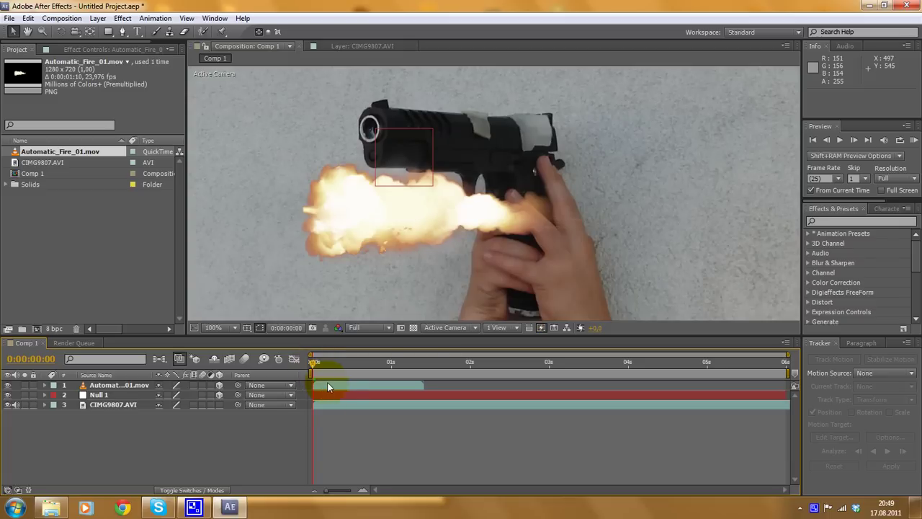
{"action": "right_click", "coordinate": [327, 381]}
{"action": "mouse_move", "coordinate": [467, 75]}
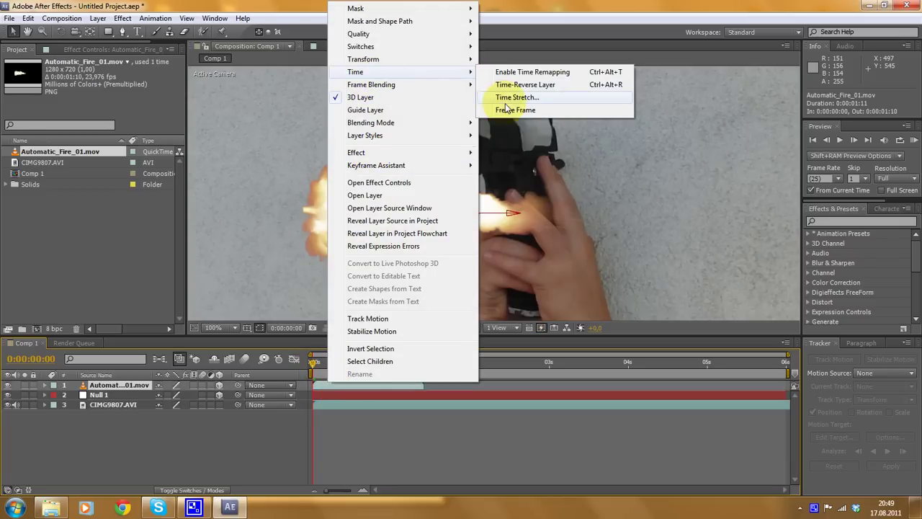
{"action": "left_click", "coordinate": [533, 72]}
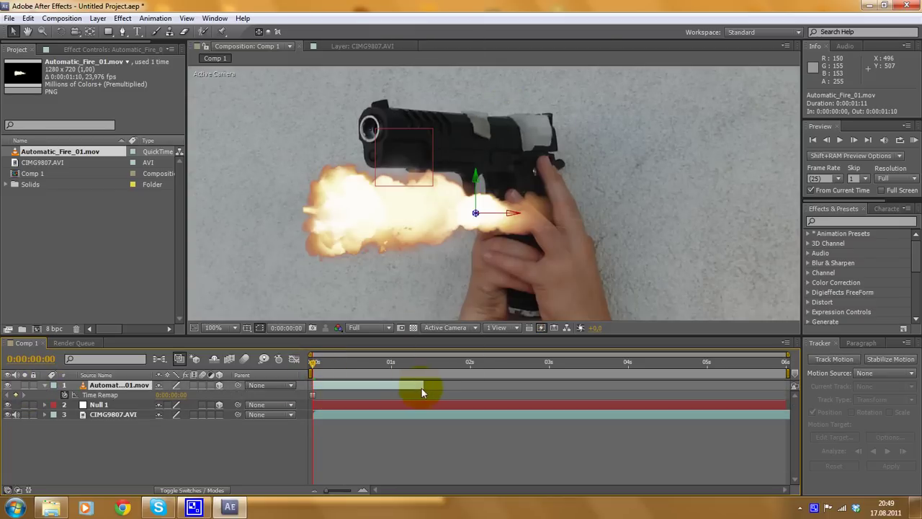
{"action": "mouse_move", "coordinate": [313, 367]}
{"action": "left_mouse_down"}
{"action": "mouse_move", "coordinate": [331, 361]}
{"action": "mouse_move", "coordinate": [322, 356]}
{"action": "left_mouse_up"}
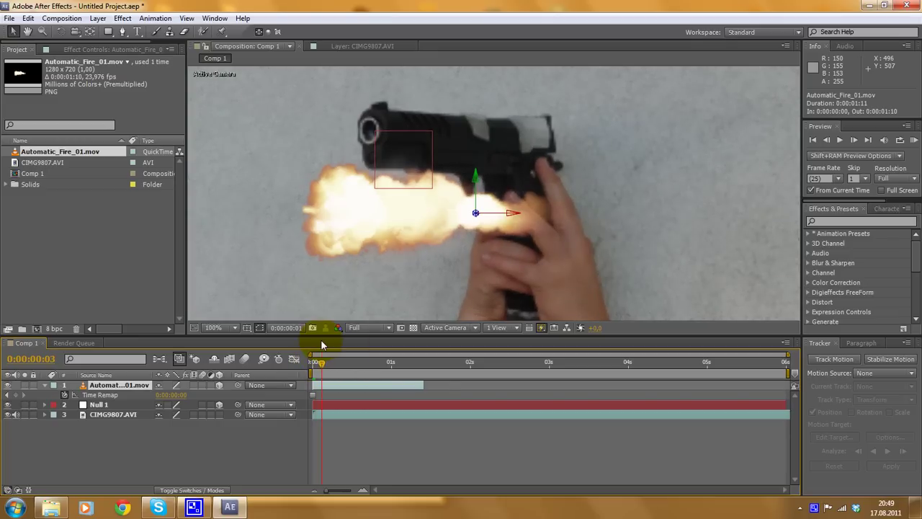
Extend the fire layer bar to the end of the six-second comp and preview the later frames
{"action": "left_click", "coordinate": [45, 385]}
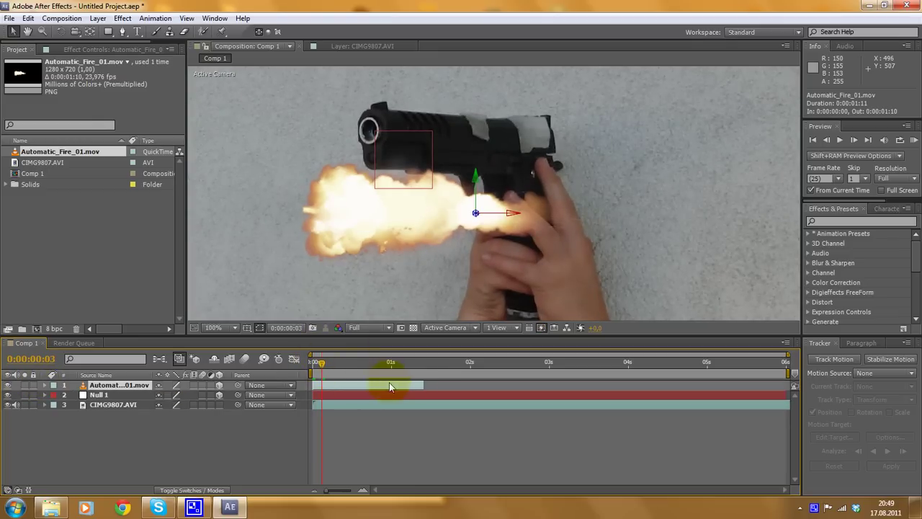
{"action": "left_click_drag", "start_coordinate": [508, 384], "coordinate": [476, 384]}
{"action": "left_click_drag", "start_coordinate": [324, 363], "coordinate": [754, 378]}
{"action": "left_click_drag", "start_coordinate": [495, 367], "coordinate": [391, 362]}
{"action": "scroll", "coordinate": [438, 247], "scroll_direction": "down", "scroll_amount": 2}
{"action": "scroll", "coordinate": [433, 230], "scroll_direction": "up", "scroll_amount": 2}
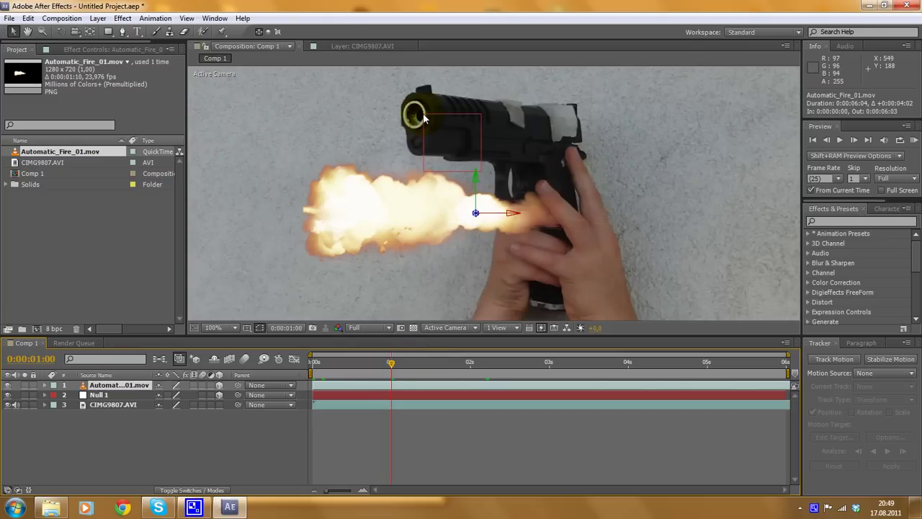
Set the fire layer's Anchor Point to about 340, 353, 0 so the flame extends right
{"action": "left_click", "coordinate": [85, 390]}
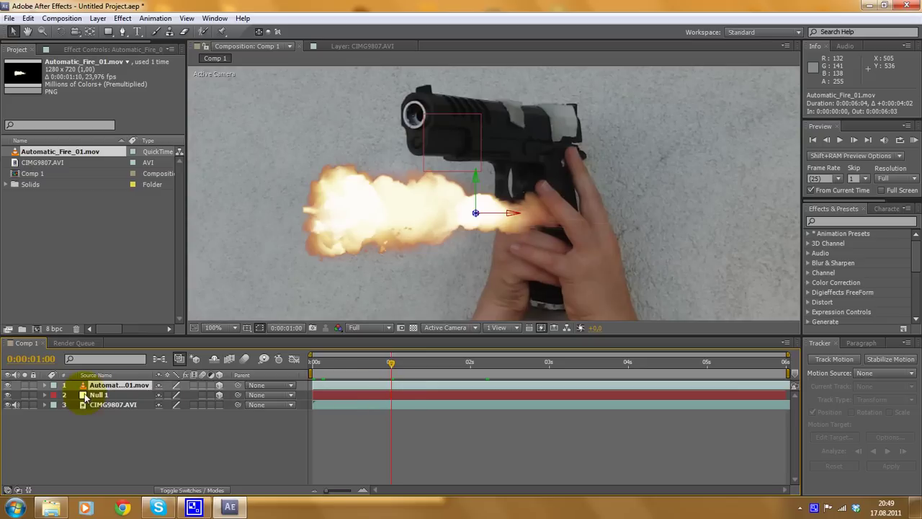
{"action": "left_click", "coordinate": [45, 385]}
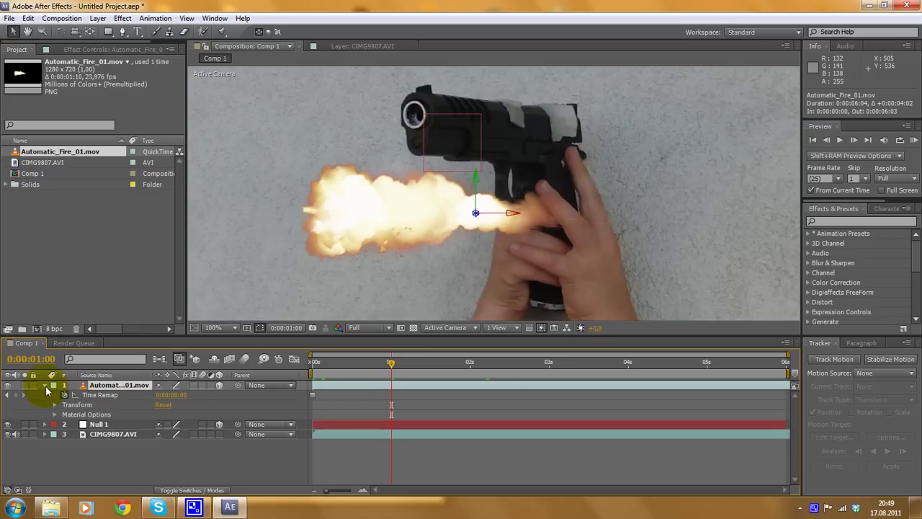
{"action": "left_click", "coordinate": [106, 387]}
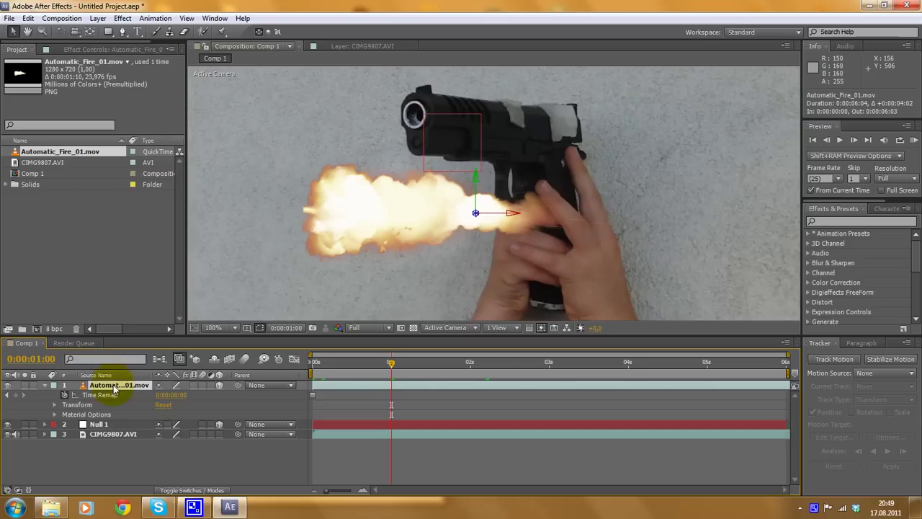
{"action": "left_click", "coordinate": [55, 405]}
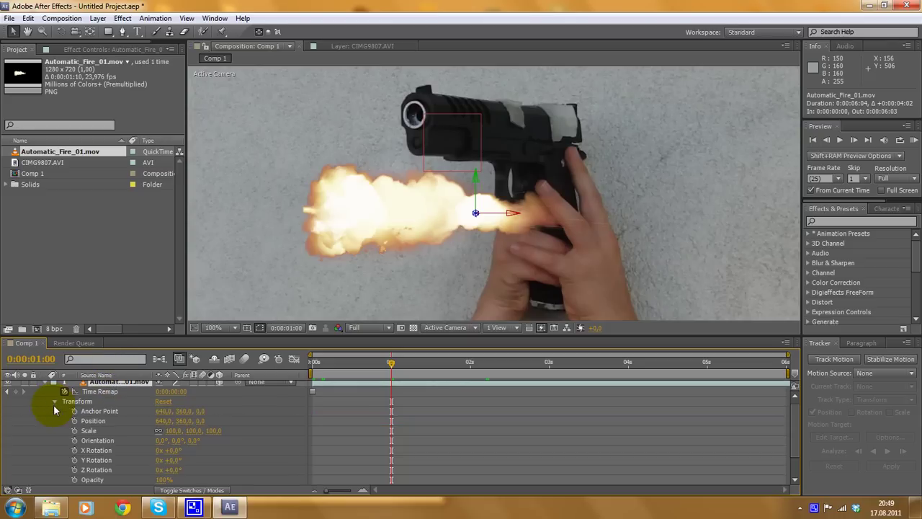
{"action": "left_click", "coordinate": [181, 411]}
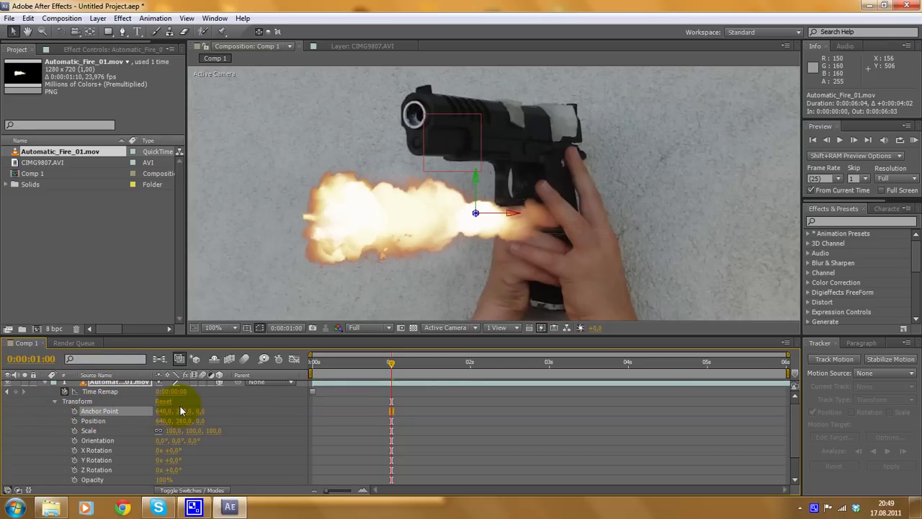
{"action": "key", "text": "ctrl+z"}
{"action": "left_click_drag", "start_coordinate": [155, 412], "coordinate": [3, 412]}
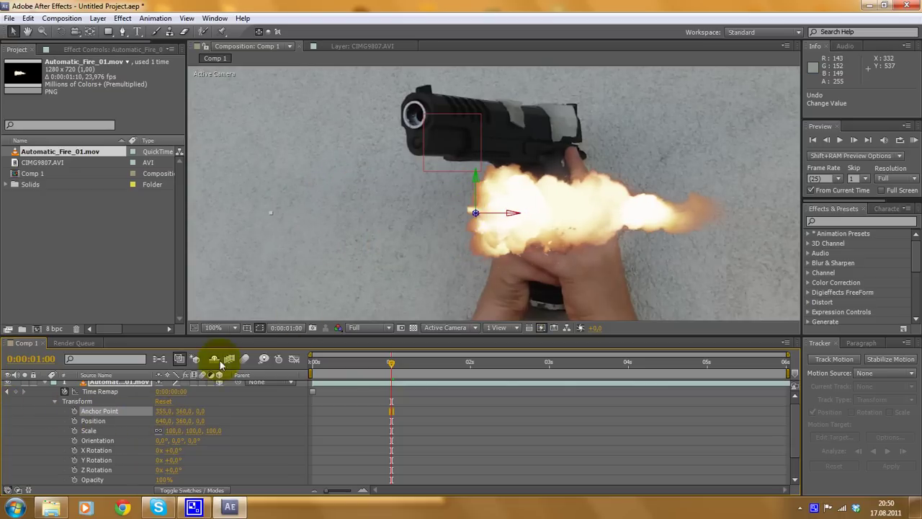
{"action": "left_click_drag", "start_coordinate": [158, 414], "coordinate": [174, 415]}
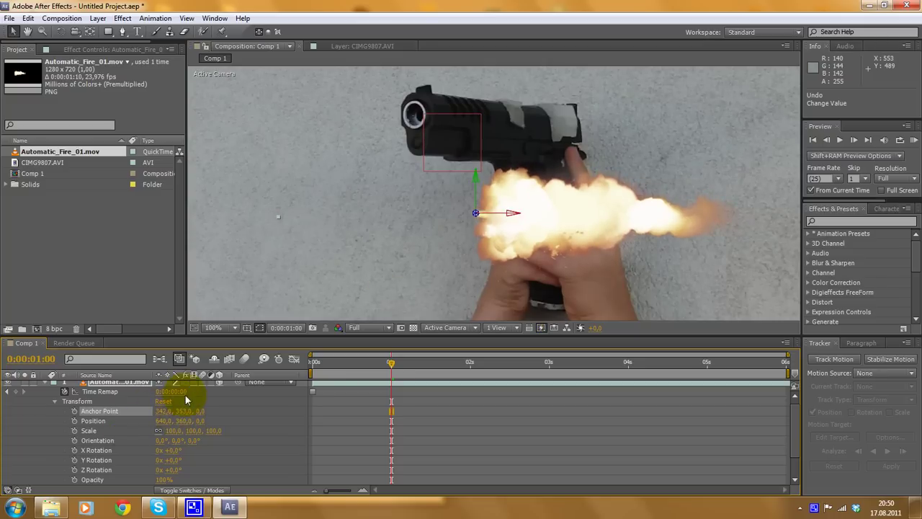
{"action": "scroll", "coordinate": [46, 427], "scroll_direction": "up", "scroll_amount": 1}
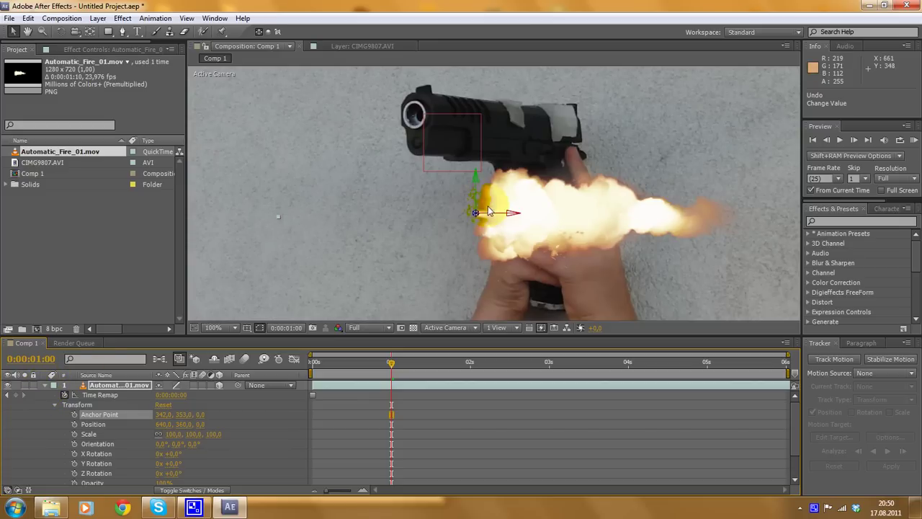
{"action": "left_click", "coordinate": [44, 387]}
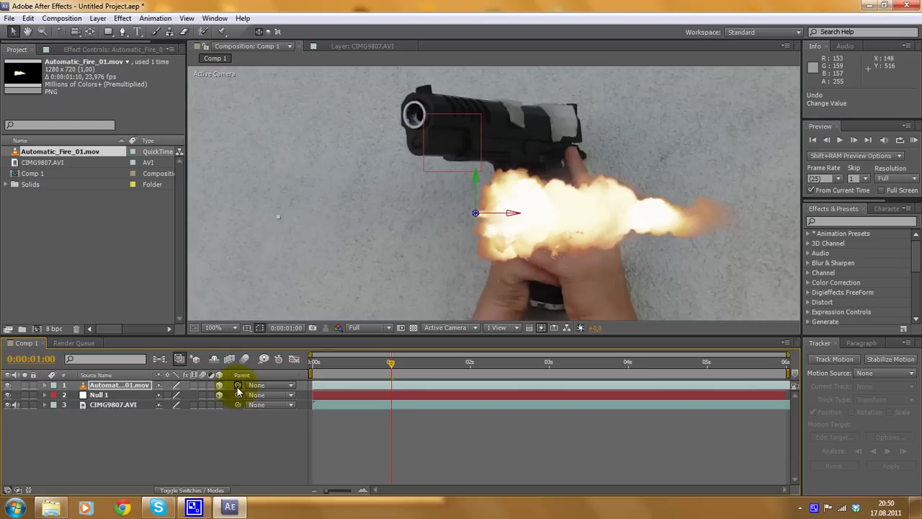
Parent Automatic_Fire_01.mov to Null 1 with the pick-whip
{"action": "left_click_drag", "start_coordinate": [239, 386], "coordinate": [104, 401]}
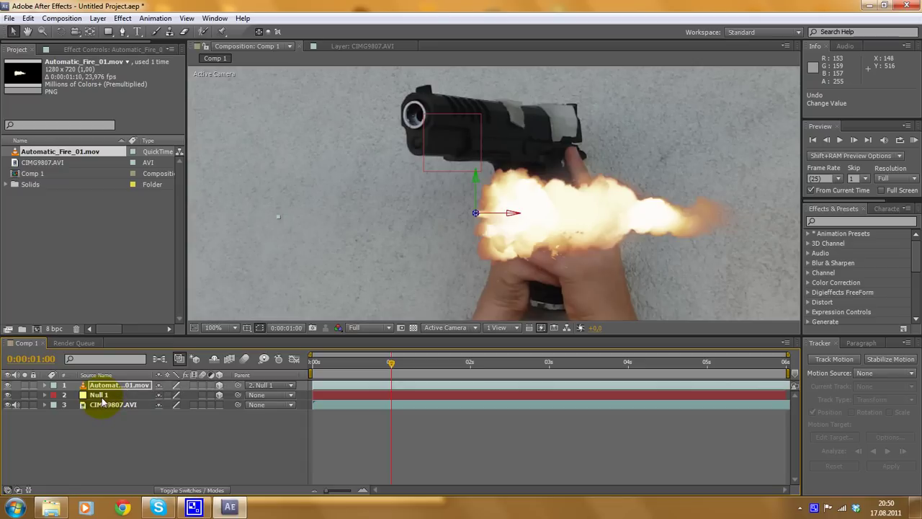
{"action": "scroll", "coordinate": [438, 264], "scroll_direction": "down", "scroll_amount": 1}
{"action": "scroll", "coordinate": [461, 237], "scroll_direction": "up", "scroll_amount": 1}
{"action": "left_click", "coordinate": [484, 222]}
Scrub through later frames to confirm the flash follows the tracked null
{"action": "left_click", "coordinate": [315, 411]}
{"action": "left_click_drag", "start_coordinate": [391, 362], "coordinate": [574, 363]}
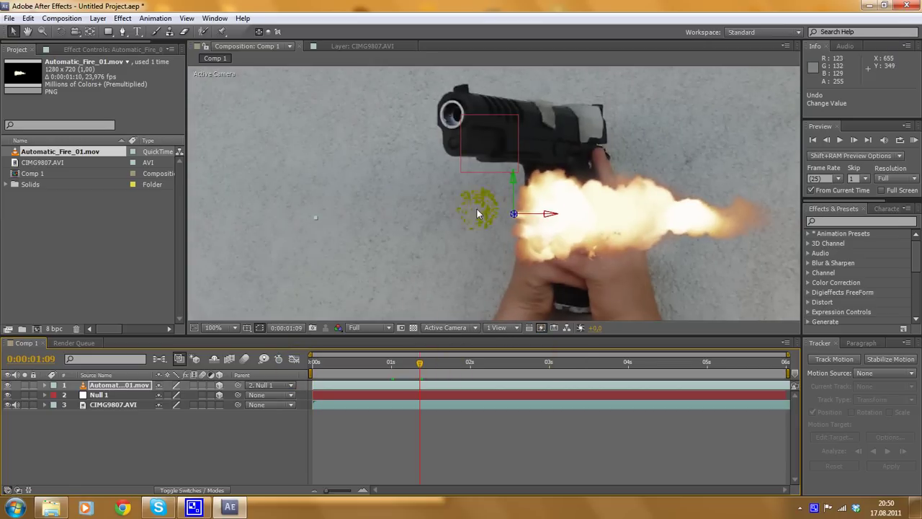
{"action": "scroll", "coordinate": [477, 209], "scroll_direction": "down", "scroll_amount": 2}
{"action": "left_click_drag", "start_coordinate": [423, 364], "coordinate": [567, 320]}
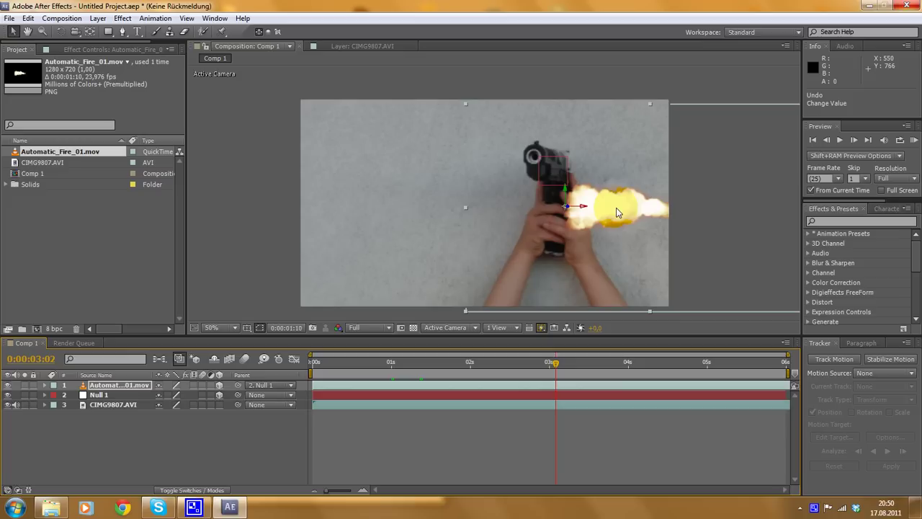
{"action": "left_click_drag", "start_coordinate": [600, 202], "coordinate": [536, 160]}
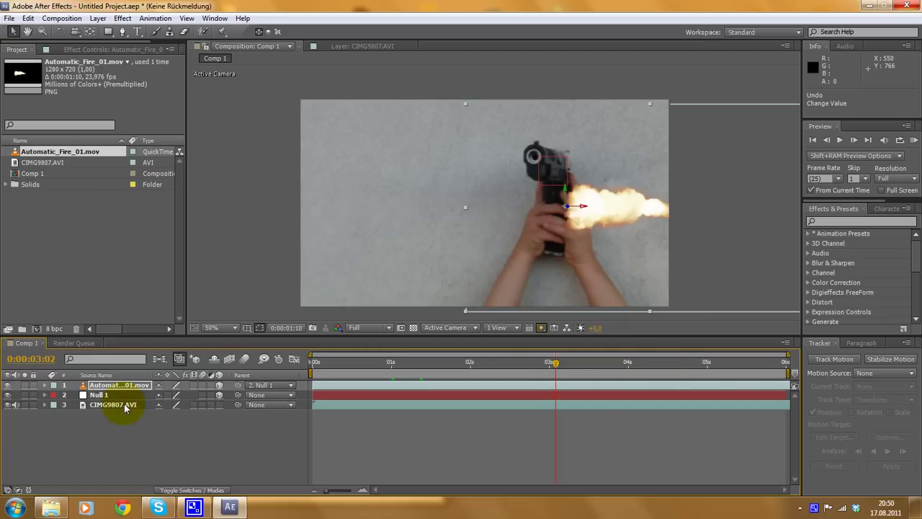
{"action": "key", "text": "period"}
{"action": "key", "text": "comma"}
{"action": "left_click_drag", "start_coordinate": [550, 366], "coordinate": [261, 358]}
{"action": "key", "text": "period"}
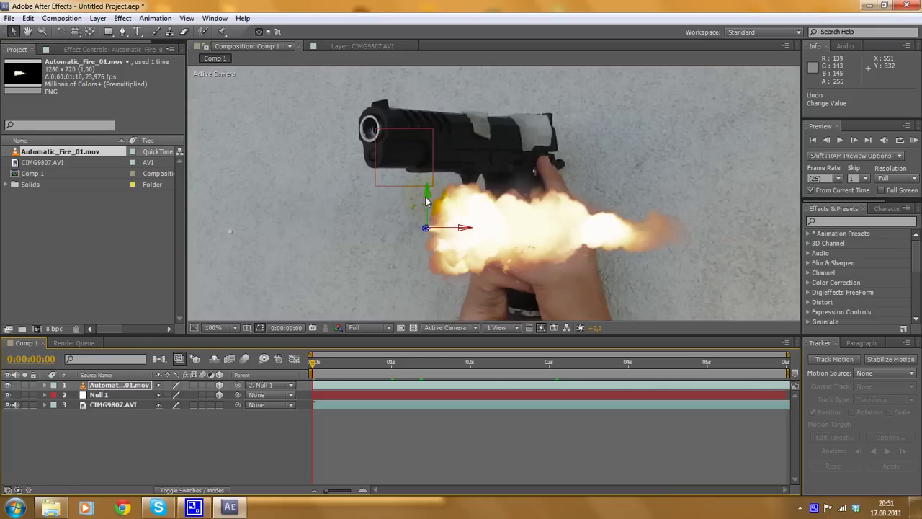
Raise the null and rotate it to about 182.5°, 36.1°, 176.4° along the barrel
{"action": "left_click_drag", "start_coordinate": [429, 194], "coordinate": [375, 100]}
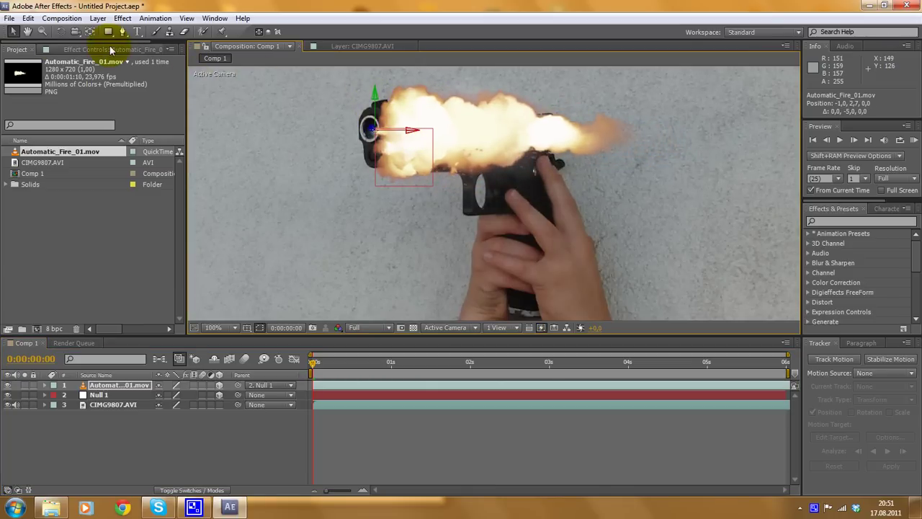
{"action": "left_click", "coordinate": [61, 32]}
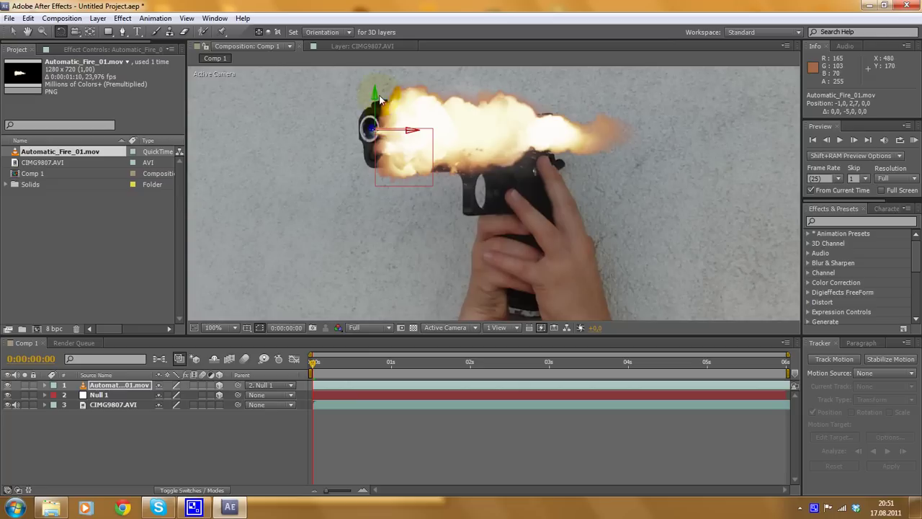
{"action": "left_click_drag", "start_coordinate": [376, 98], "coordinate": [291, 93]}
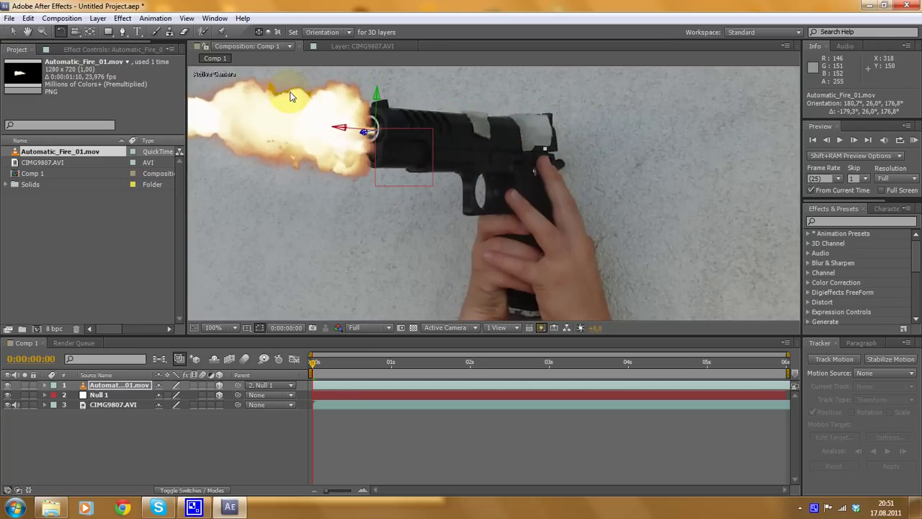
{"action": "key", "text": "comma"}
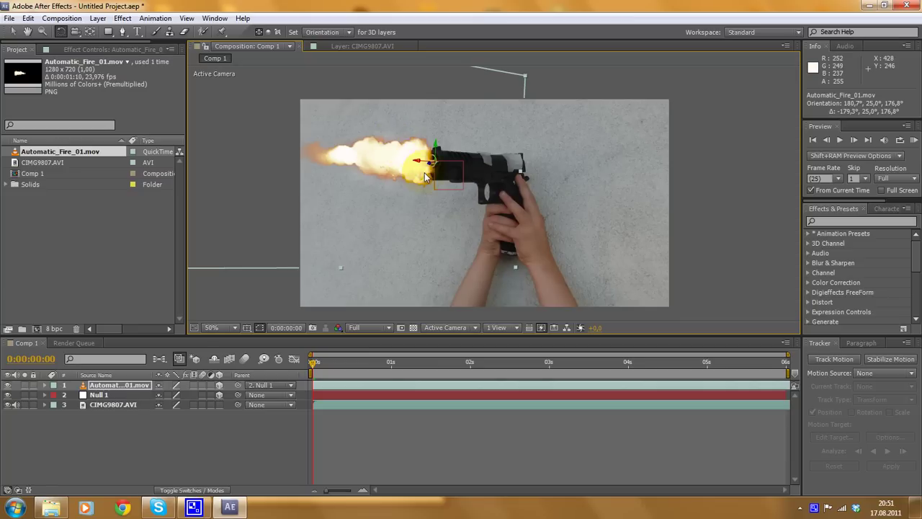
{"action": "scroll", "coordinate": [448, 185], "scroll_direction": "up", "scroll_amount": 2}
{"action": "left_click_drag", "start_coordinate": [476, 126], "coordinate": [456, 159]}
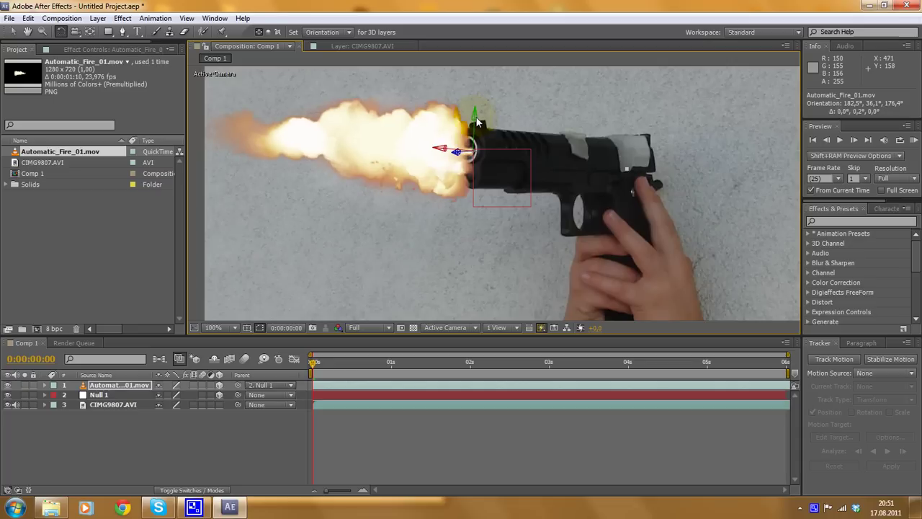
{"action": "left_click_drag", "start_coordinate": [475, 119], "coordinate": [454, 196]}
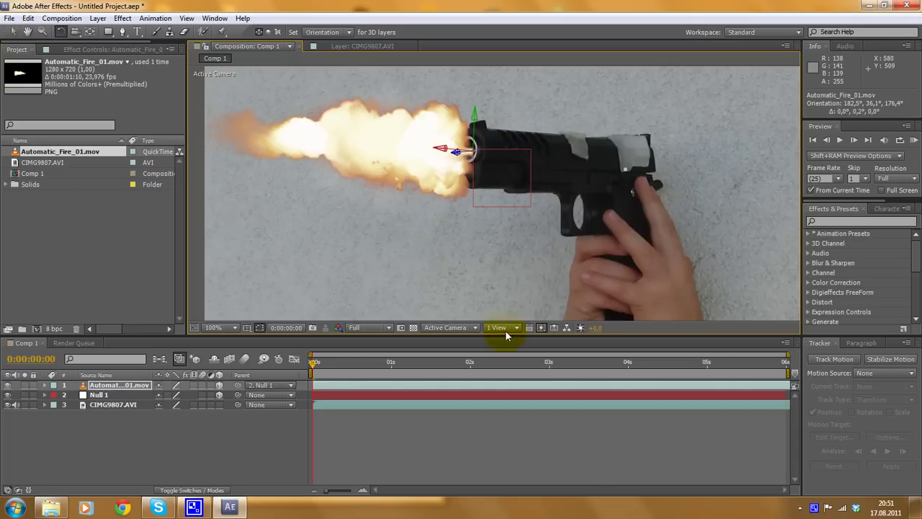
{"action": "left_click", "coordinate": [446, 327]}
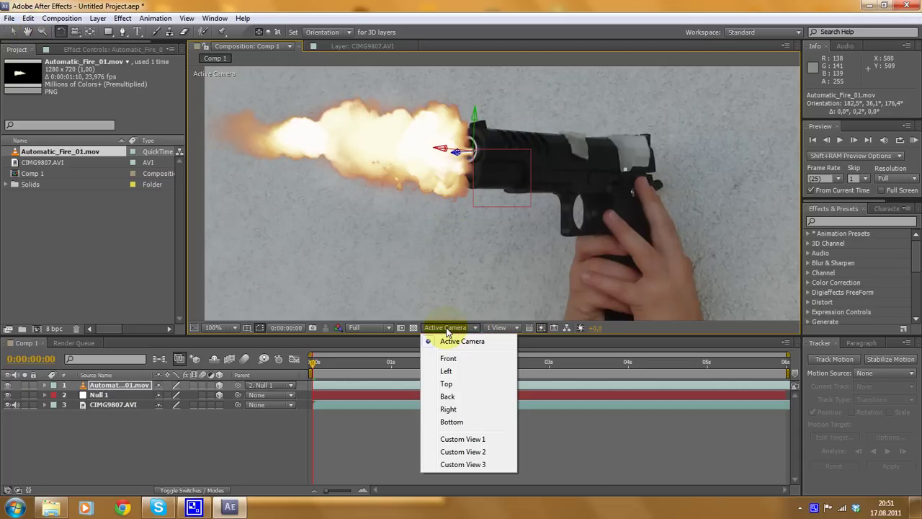
Switch to the Top 3D view and frame the null cube
{"action": "left_click", "coordinate": [445, 383]}
{"action": "scroll", "coordinate": [485, 285], "scroll_direction": "up", "scroll_amount": 5}
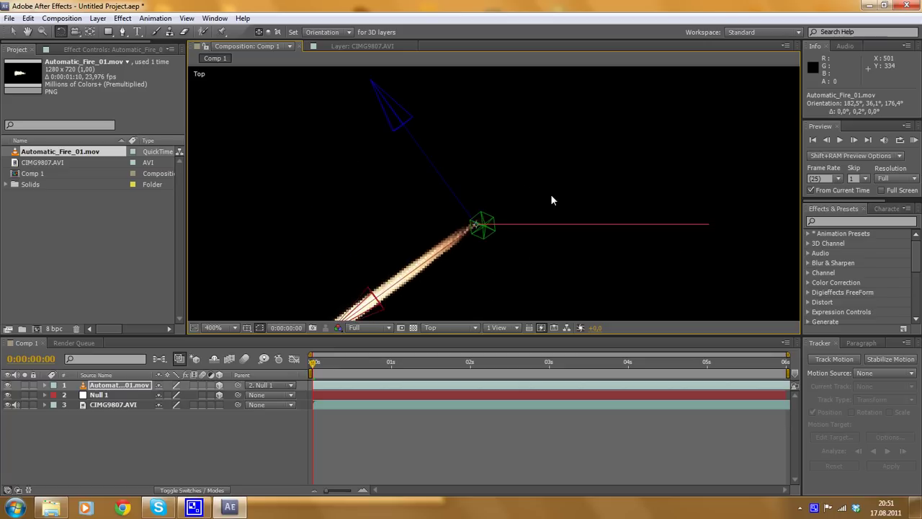
{"action": "scroll", "coordinate": [455, 241], "scroll_direction": "down", "scroll_amount": 6}
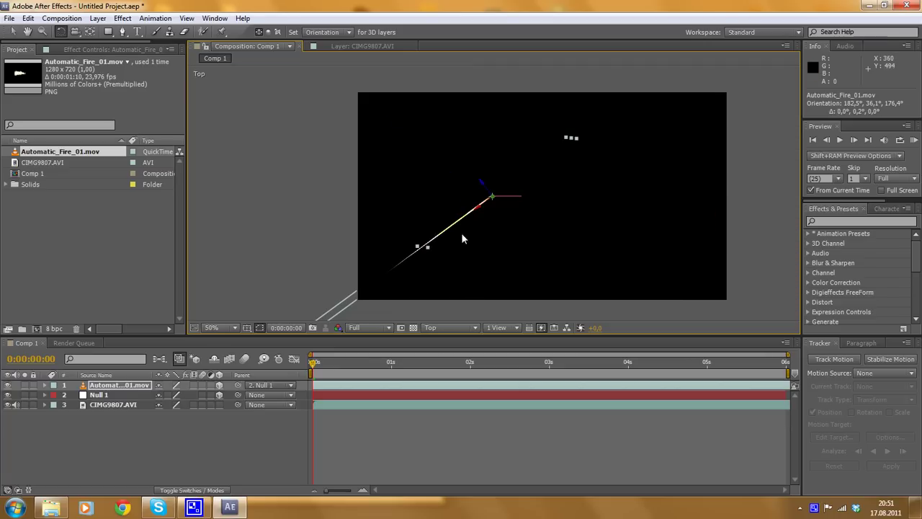
{"action": "scroll", "coordinate": [510, 211], "scroll_direction": "up", "scroll_amount": 6}
{"action": "left_click_drag", "start_coordinate": [652, 98], "coordinate": [366, 281]}
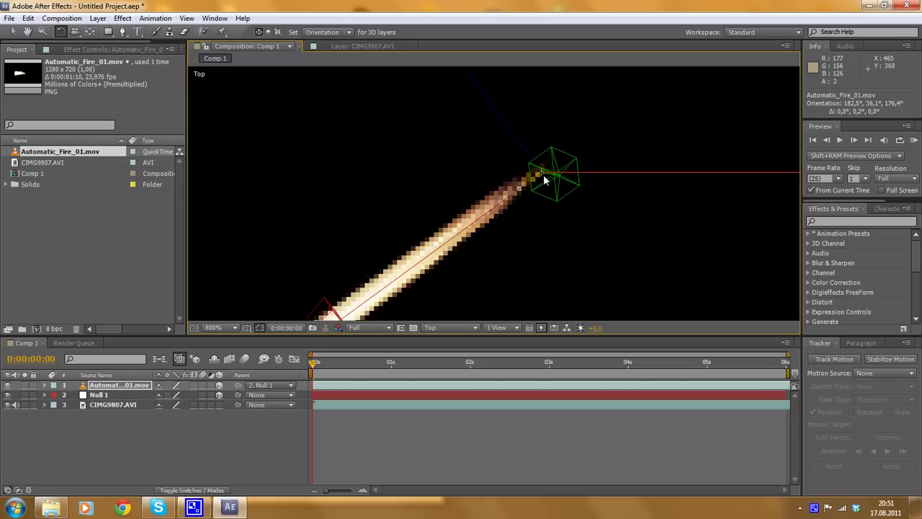
{"action": "scroll", "coordinate": [543, 174], "scroll_direction": "down", "scroll_amount": 1}
{"action": "scroll", "coordinate": [527, 183], "scroll_direction": "up", "scroll_amount": 2}
{"action": "scroll", "coordinate": [497, 196], "scroll_direction": "down", "scroll_amount": 3}
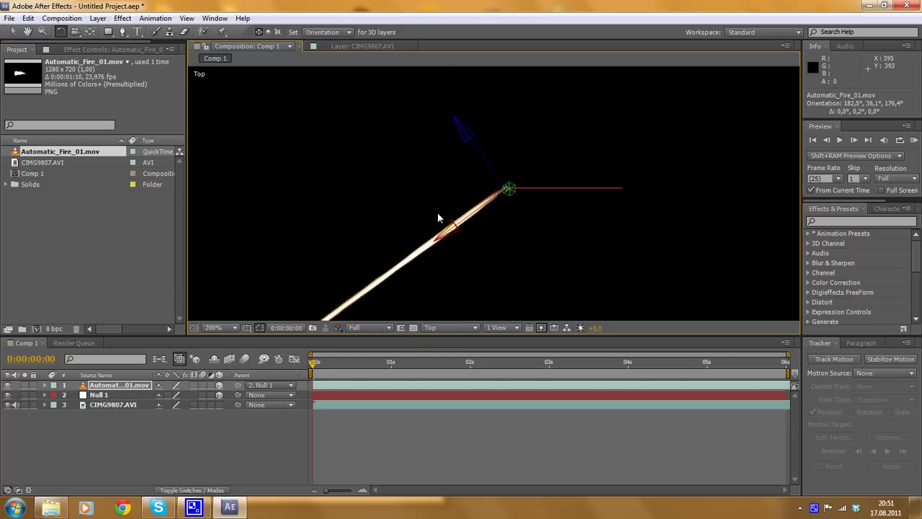
{"action": "scroll", "coordinate": [507, 211], "scroll_direction": "up", "scroll_amount": 3}
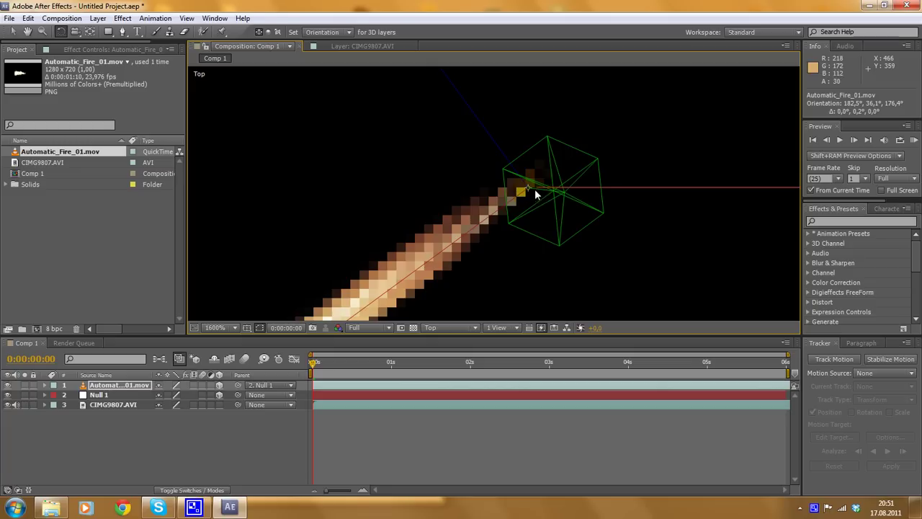
{"action": "scroll", "coordinate": [529, 231], "scroll_direction": "down", "scroll_amount": 6}
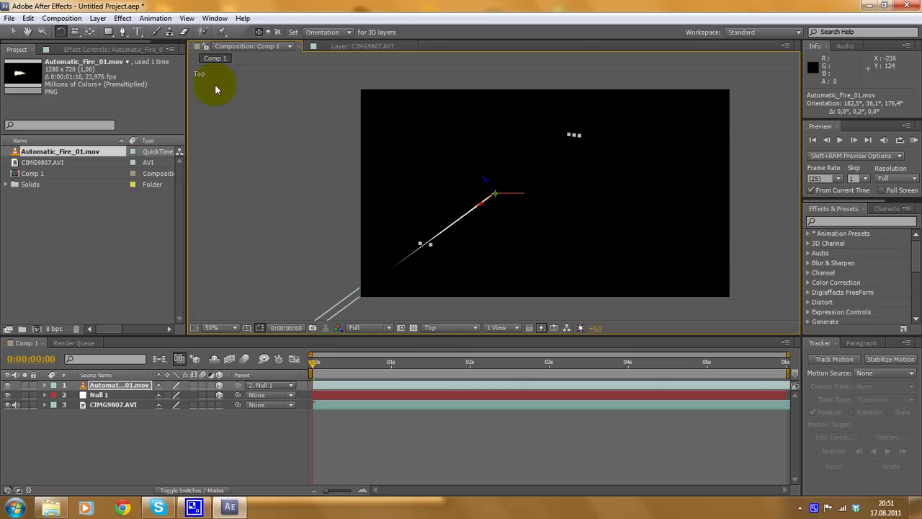
From above, move the fire layer along Z to about -1.5, 2.6, 0.6 at the null
{"action": "left_click", "coordinate": [12, 31]}
{"action": "left_click_drag", "start_coordinate": [490, 187], "coordinate": [450, 206]}
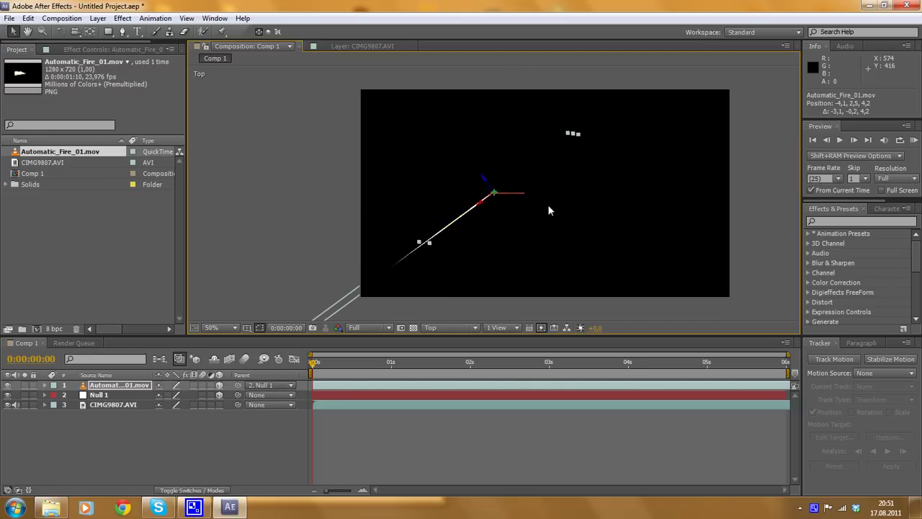
{"action": "scroll", "coordinate": [493, 196], "scroll_direction": "up", "scroll_amount": 7}
{"action": "scroll", "coordinate": [426, 110], "scroll_direction": "down", "scroll_amount": 4}
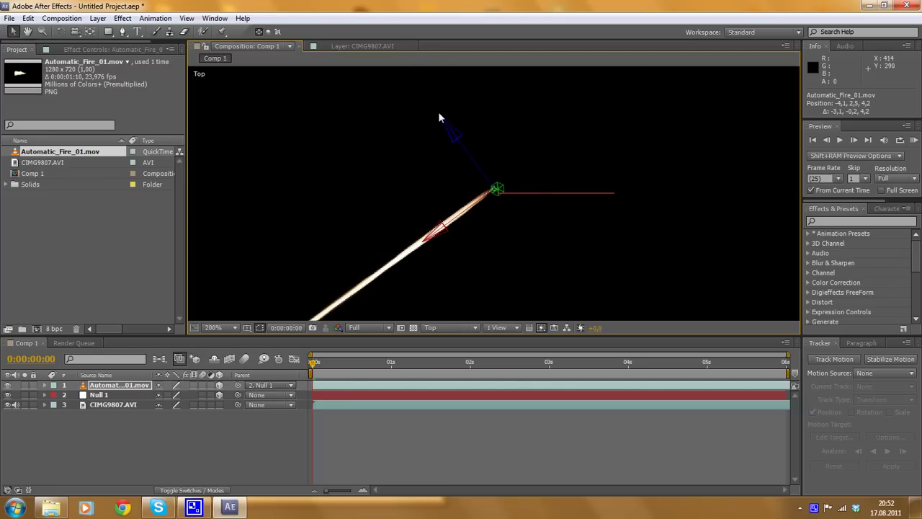
{"action": "left_click", "coordinate": [452, 127]}
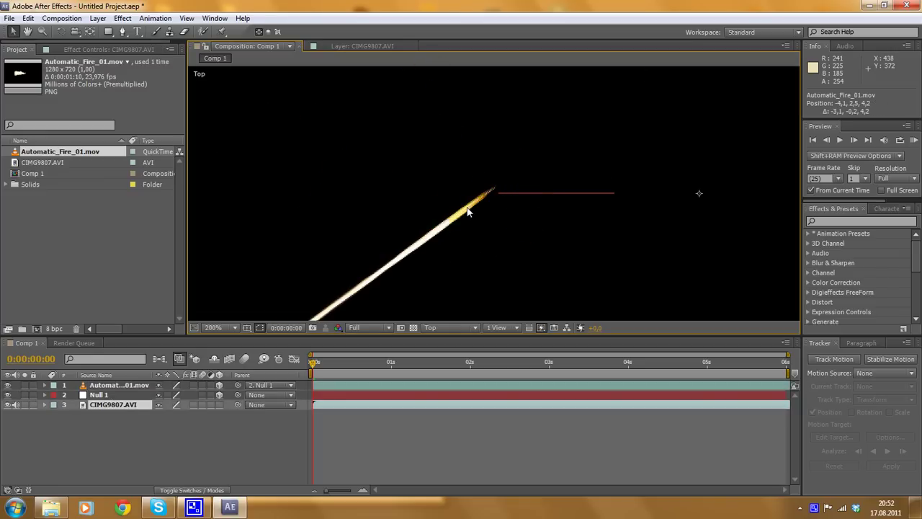
{"action": "left_click", "coordinate": [115, 385]}
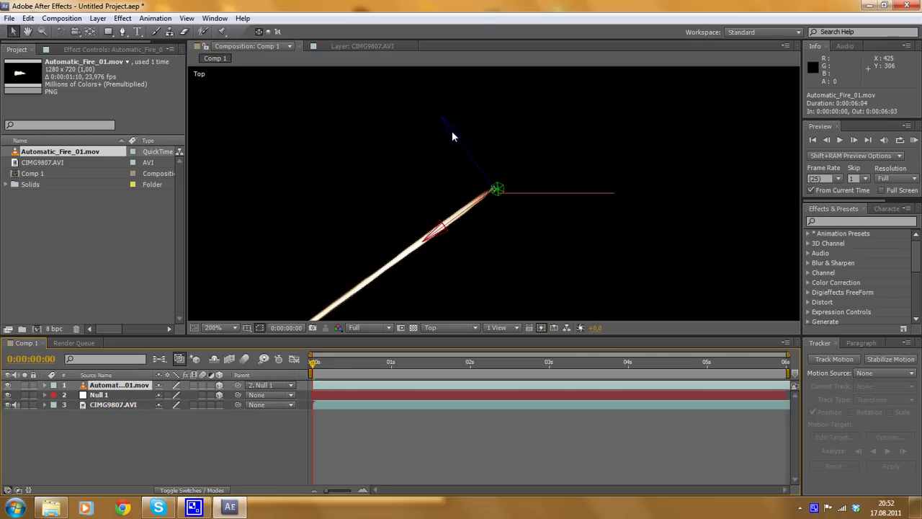
{"action": "left_click_drag", "start_coordinate": [452, 136], "coordinate": [457, 140]}
{"action": "left_click", "coordinate": [432, 328]}
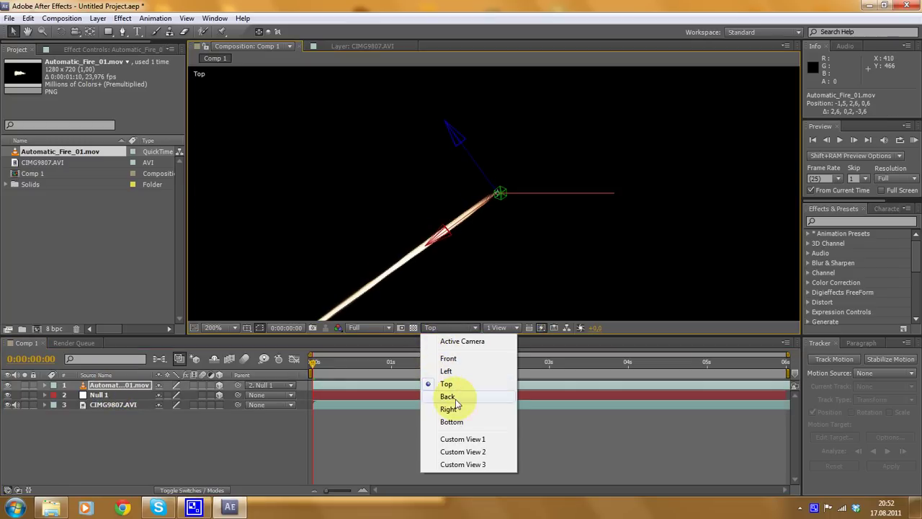
In the Front 3D view, adjust the fire layer's height slightly
{"action": "left_click", "coordinate": [448, 358]}
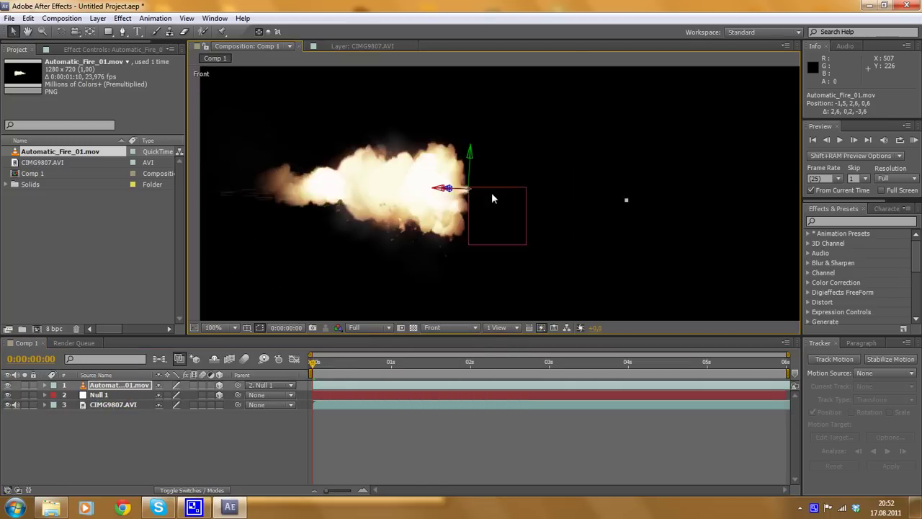
{"action": "scroll", "coordinate": [491, 193], "scroll_direction": "up", "scroll_amount": 5}
{"action": "scroll", "coordinate": [393, 128], "scroll_direction": "down", "scroll_amount": 3}
{"action": "left_click_drag", "start_coordinate": [455, 142], "coordinate": [458, 136]}
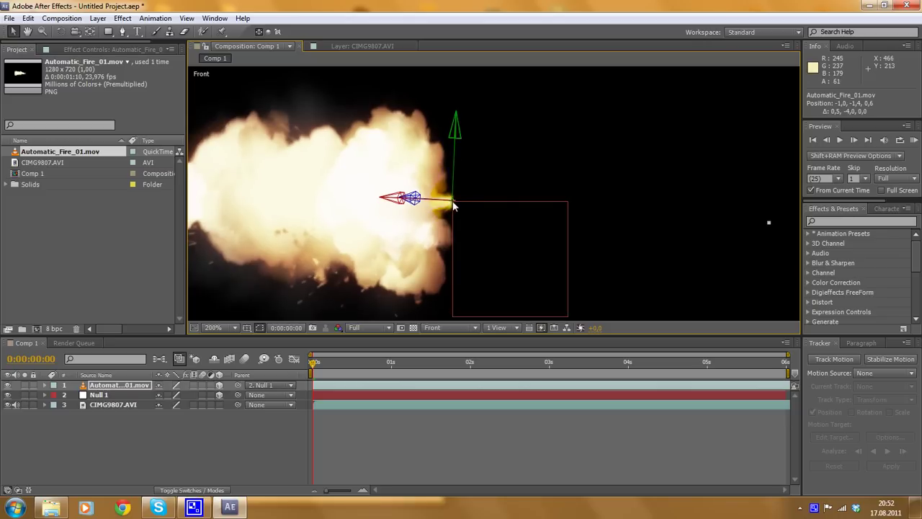
{"action": "left_click_drag", "start_coordinate": [463, 132], "coordinate": [457, 136]}
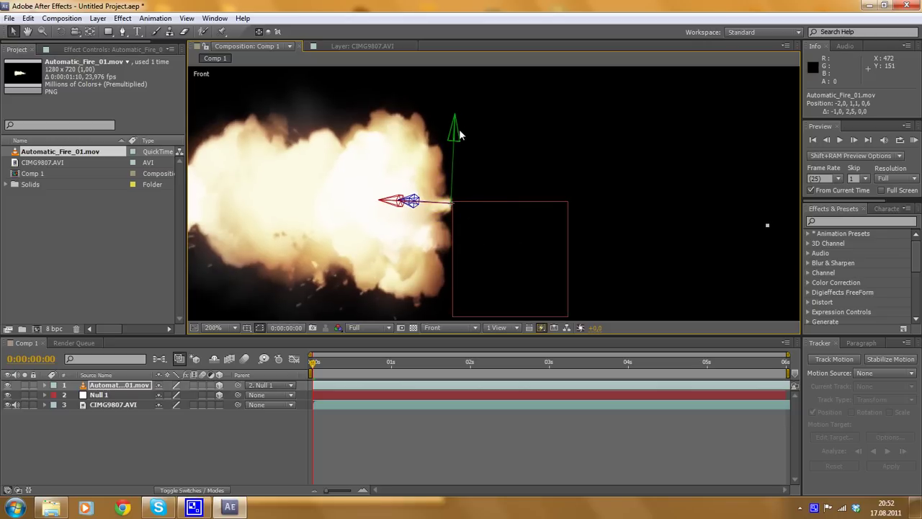
Return to Active Camera and move the fire layer onto the muzzle at about -7.9, -0.7, -4.1
{"action": "left_click", "coordinate": [434, 330]}
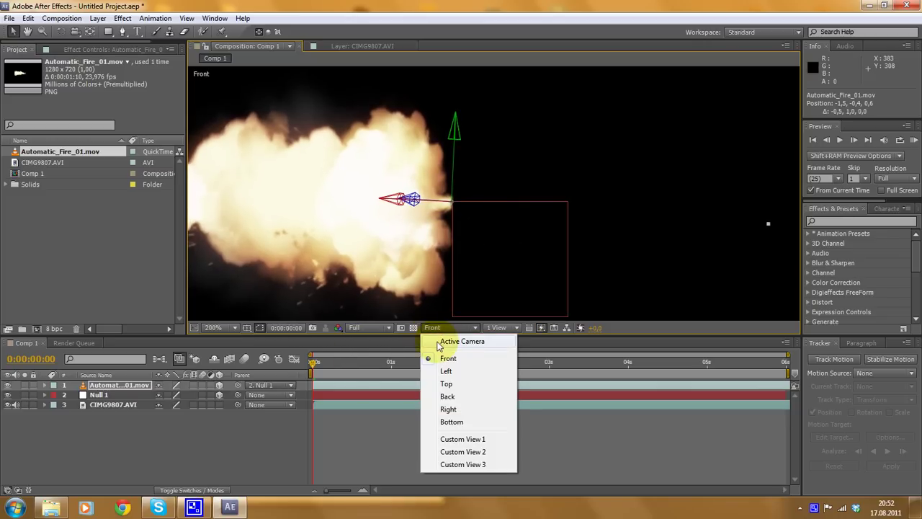
{"action": "left_click", "coordinate": [446, 350]}
{"action": "scroll", "coordinate": [453, 182], "scroll_direction": "down", "scroll_amount": 3}
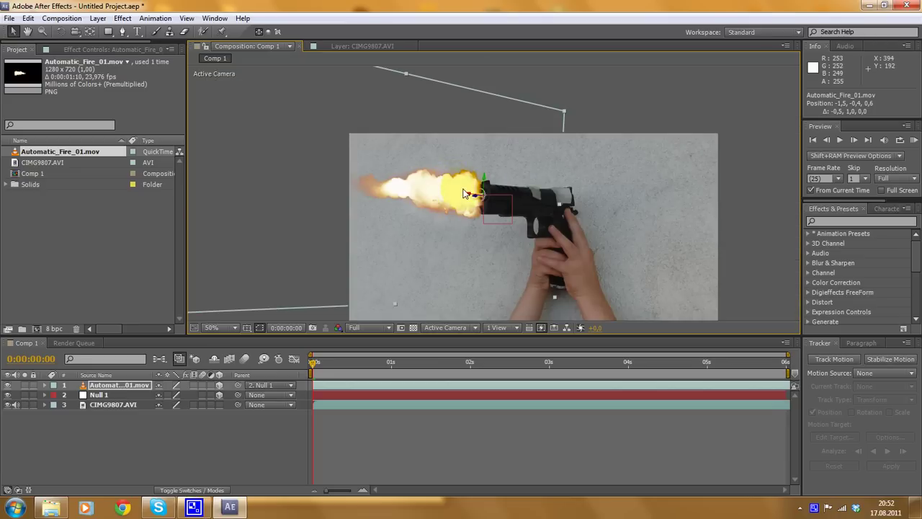
{"action": "scroll", "coordinate": [465, 193], "scroll_direction": "up", "scroll_amount": 2}
{"action": "left_click_drag", "start_coordinate": [442, 197], "coordinate": [437, 195]}
{"action": "scroll", "coordinate": [437, 194], "scroll_direction": "down", "scroll_amount": 2}
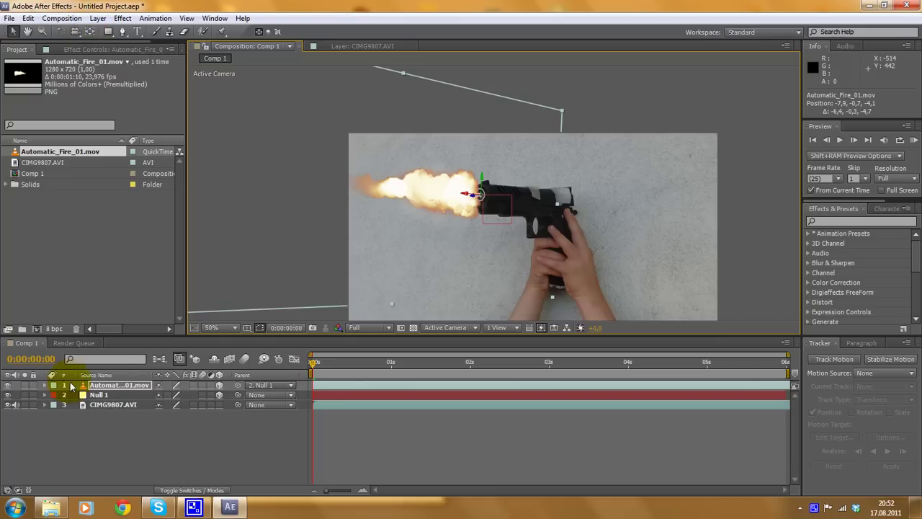
Give the Automatic_Fire_01.mov layer the Screen blending mode and zoom the viewer to 100%
{"action": "left_click", "coordinate": [116, 389]}
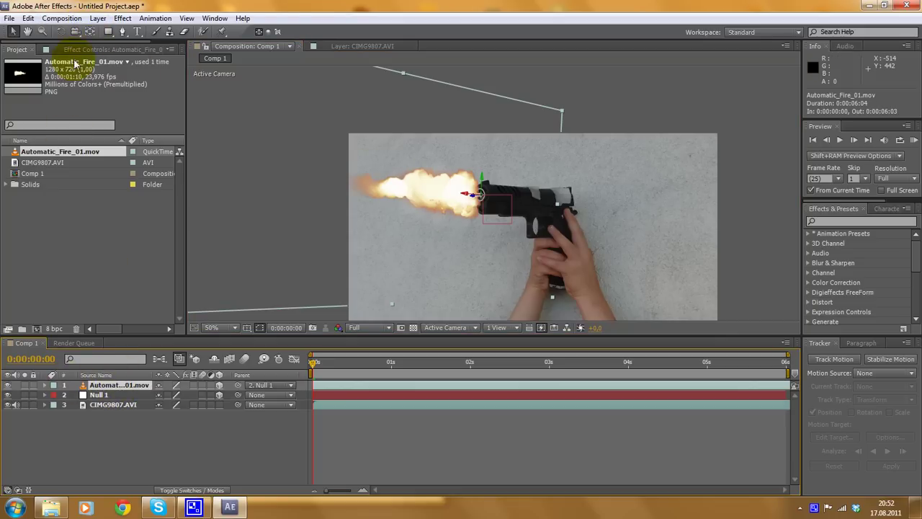
{"action": "left_click", "coordinate": [99, 18]}
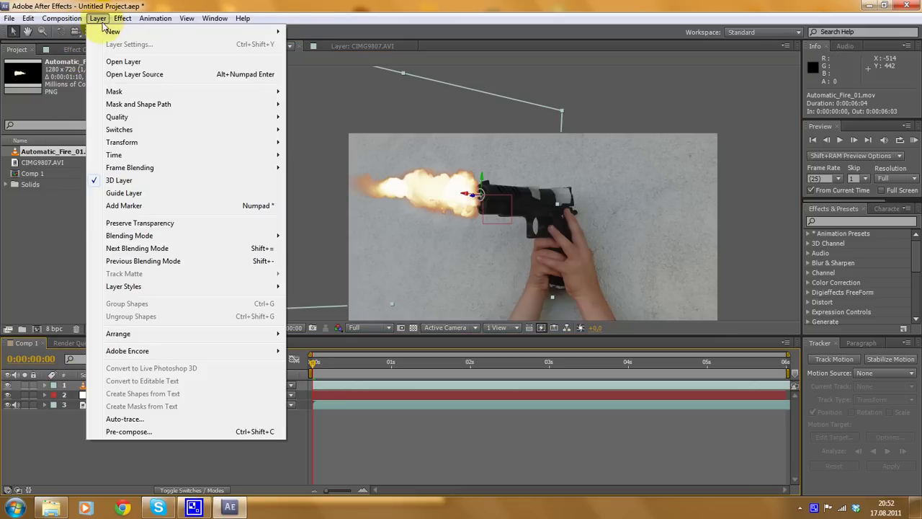
{"action": "mouse_move", "coordinate": [142, 240]}
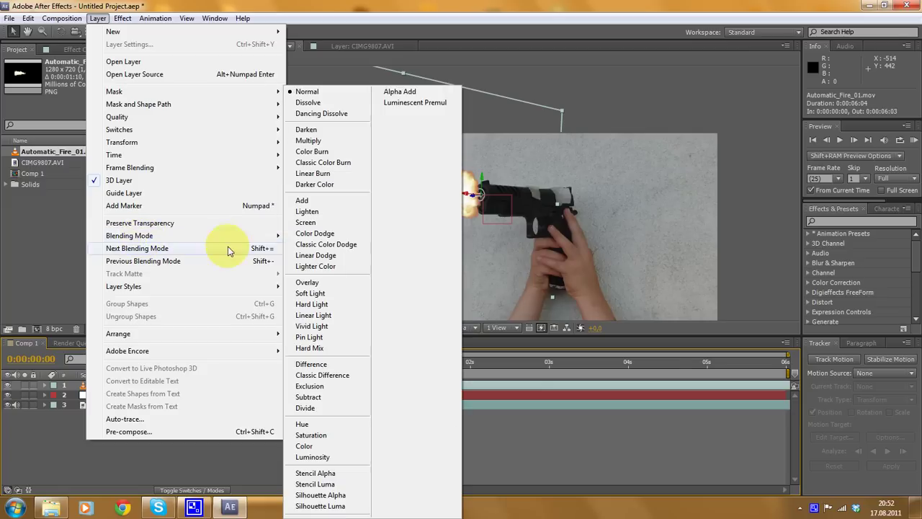
{"action": "left_click", "coordinate": [315, 223]}
{"action": "key", "text": "period"}
{"action": "key", "text": "period"}
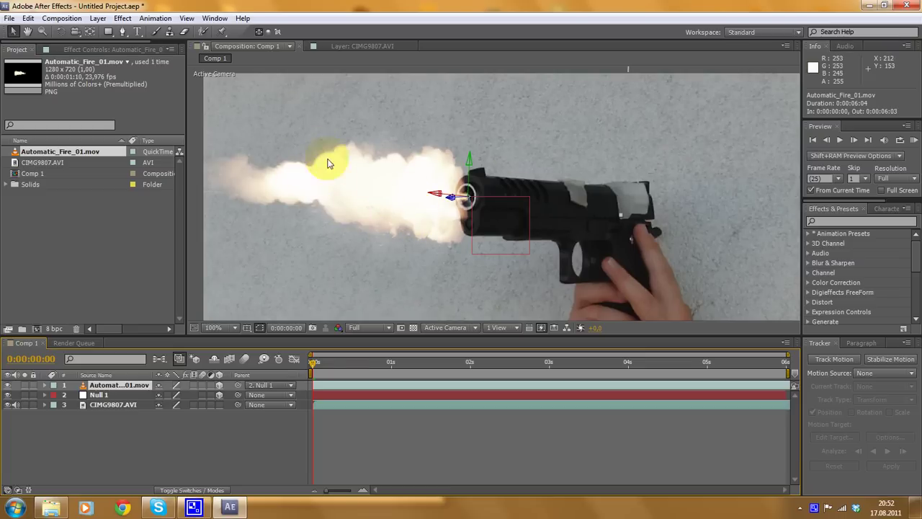
Nudge the null to about -12.8, -0.9, -7.7, then scrub to the clip's end and back to 0:00:00:00
{"action": "left_click_drag", "start_coordinate": [438, 196], "coordinate": [434, 196]}
{"action": "left_click", "coordinate": [319, 360]}
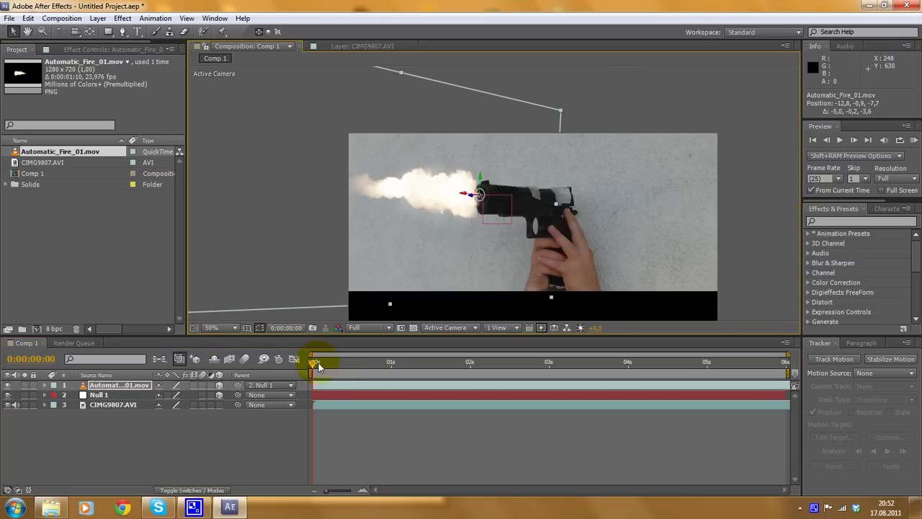
{"action": "left_click_drag", "start_coordinate": [315, 366], "coordinate": [810, 355]}
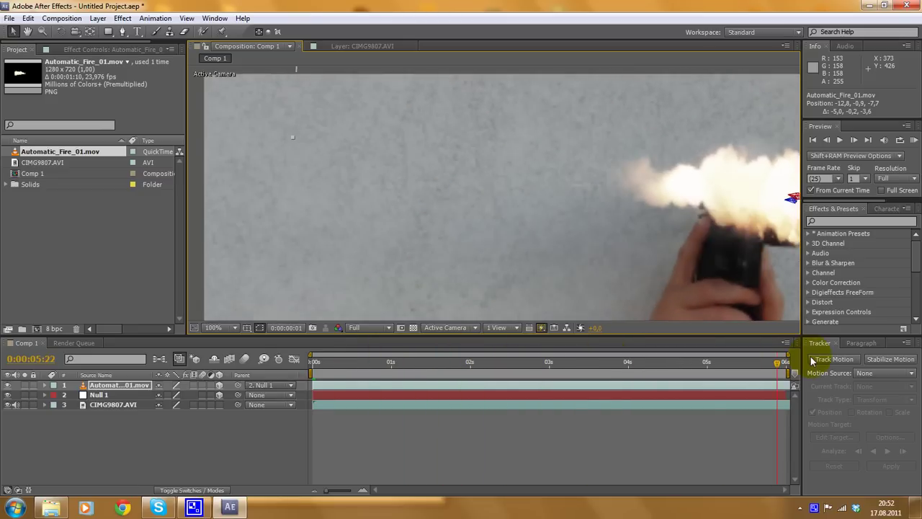
{"action": "scroll", "coordinate": [670, 252], "scroll_direction": "down", "scroll_amount": 2}
{"action": "scroll", "coordinate": [590, 238], "scroll_direction": "up", "scroll_amount": 2}
{"action": "left_click", "coordinate": [776, 362]}
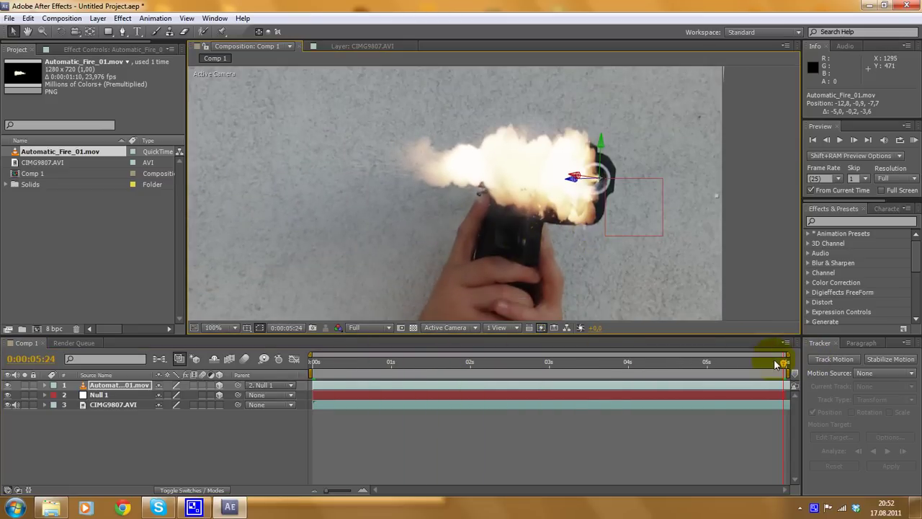
{"action": "mouse_move", "coordinate": [788, 368]}
{"action": "left_mouse_down"}
{"action": "mouse_move", "coordinate": [776, 368]}
{"action": "mouse_move", "coordinate": [790, 366]}
{"action": "left_mouse_up"}
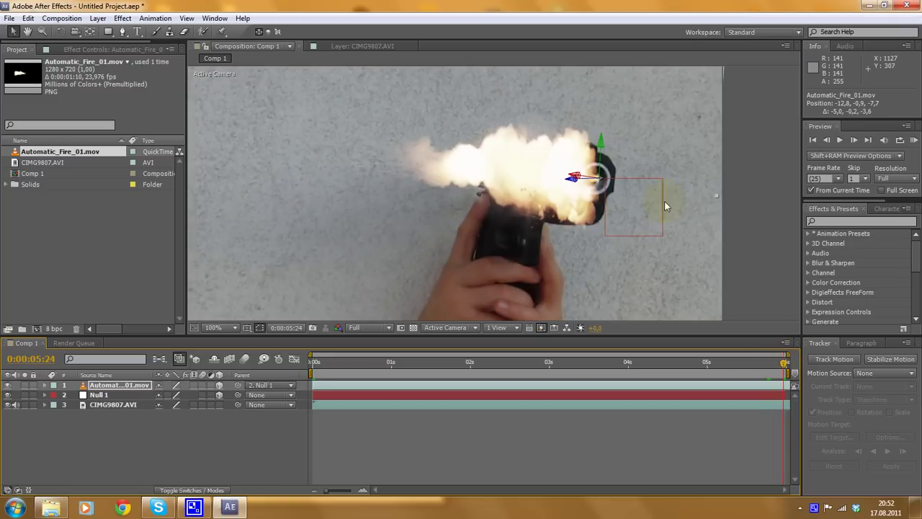
{"action": "left_click", "coordinate": [582, 173]}
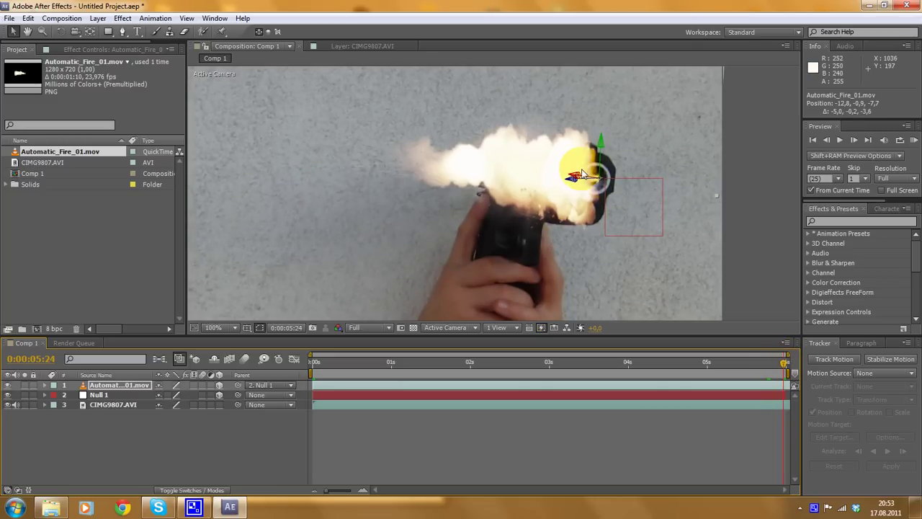
{"action": "left_click_drag", "start_coordinate": [782, 368], "coordinate": [300, 317]}
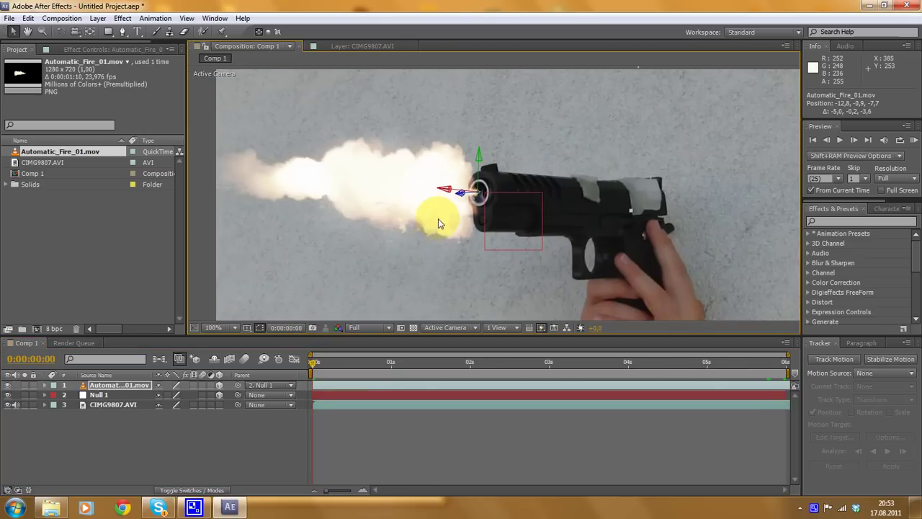
Reveal the flash layer's transform properties and set a starting Orientation keyframe
{"action": "left_click", "coordinate": [45, 386]}
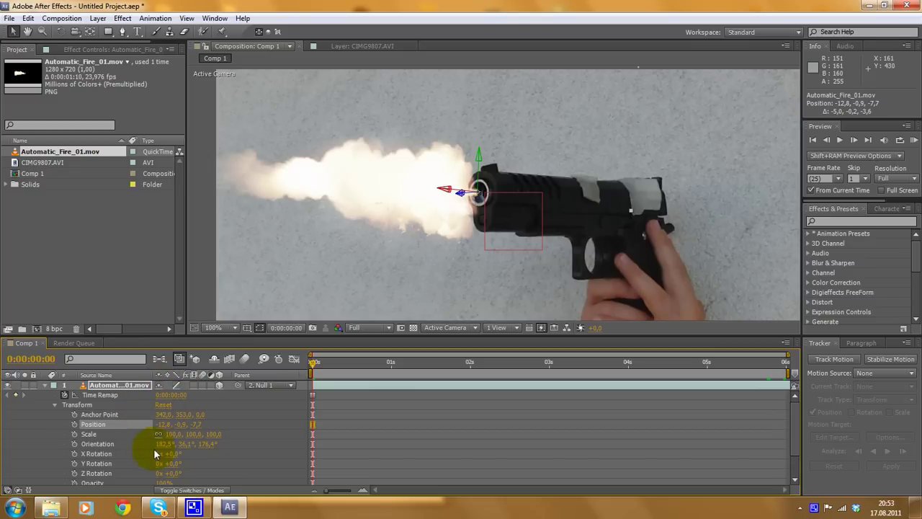
{"action": "left_click", "coordinate": [75, 444]}
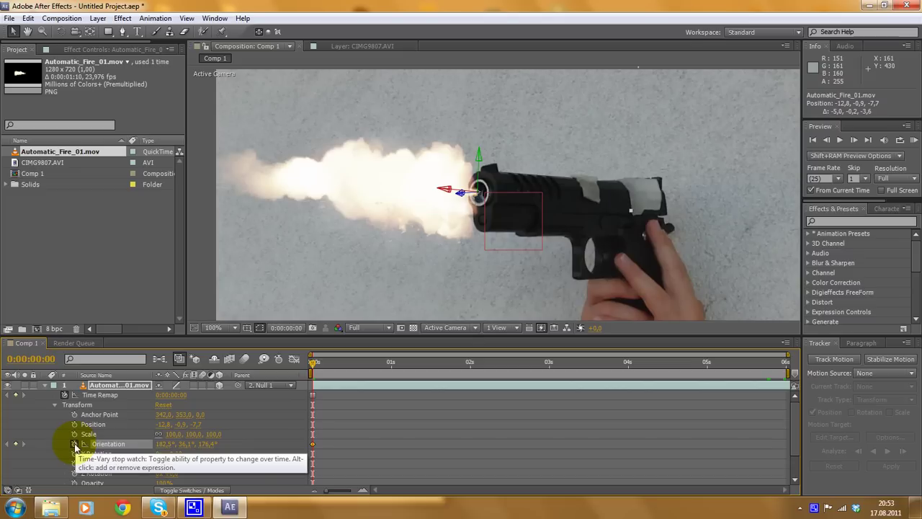
{"action": "left_click", "coordinate": [172, 448]}
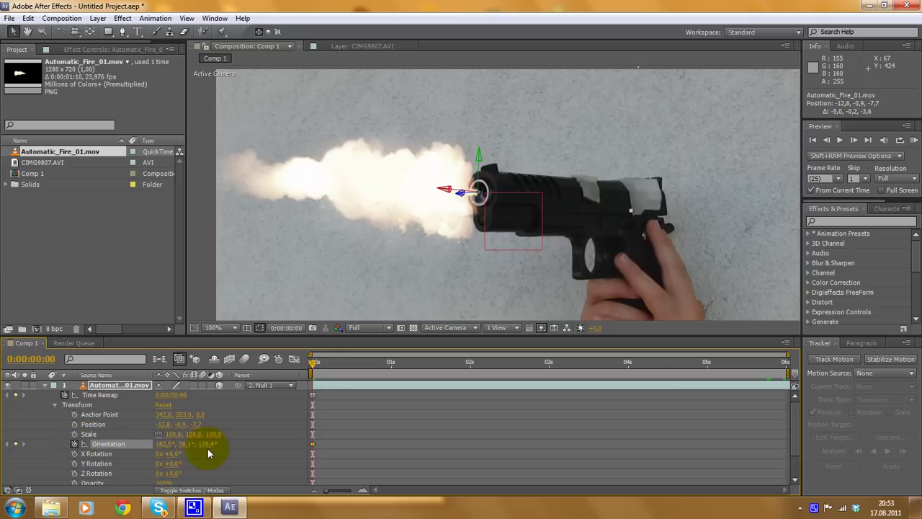
{"action": "key", "text": "comma"}
{"action": "key", "text": "ctrl+alt+0"}
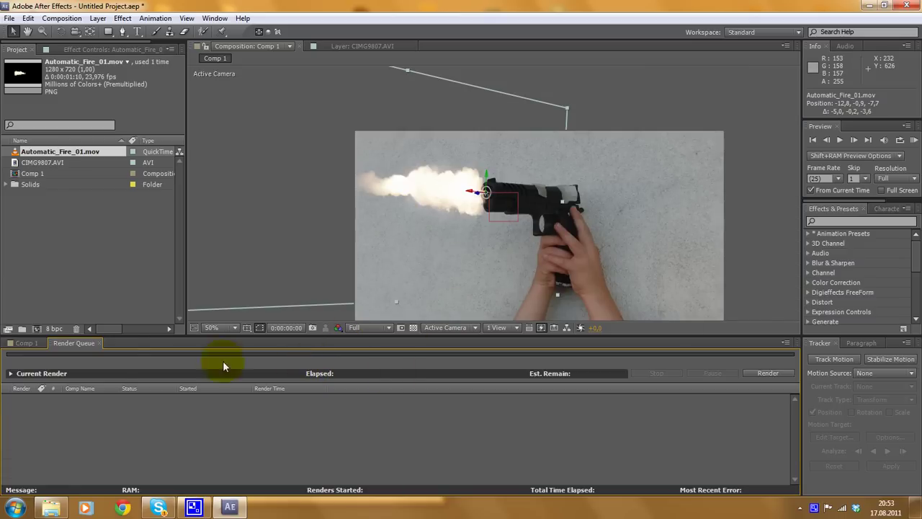
{"action": "left_click", "coordinate": [23, 342]}
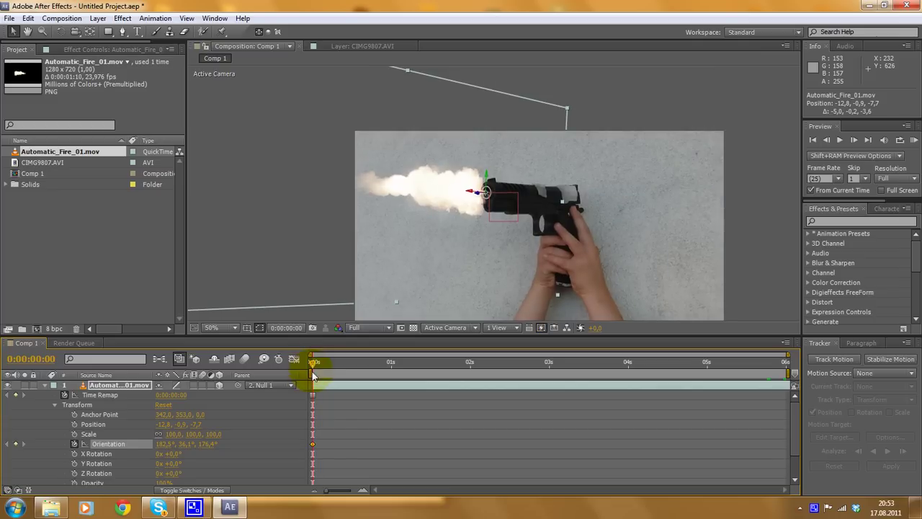
{"action": "key", "text": "period"}
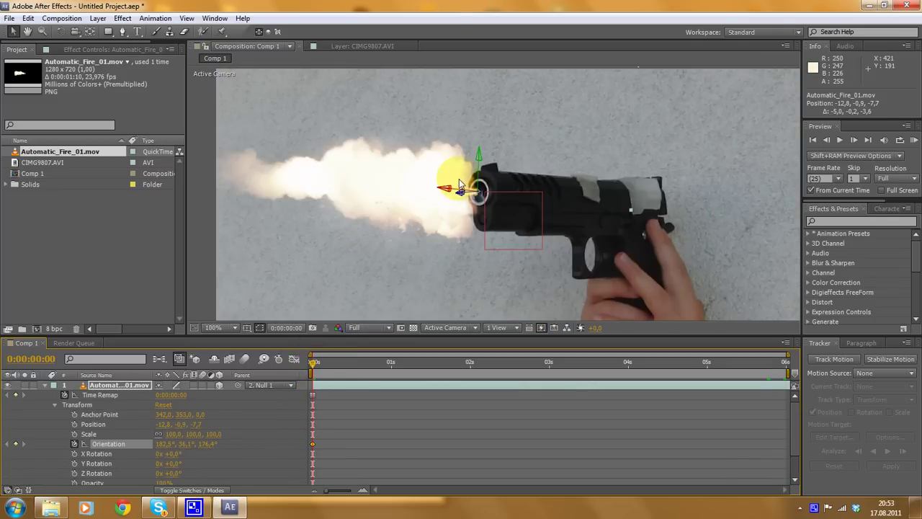
{"action": "key", "text": "comma"}
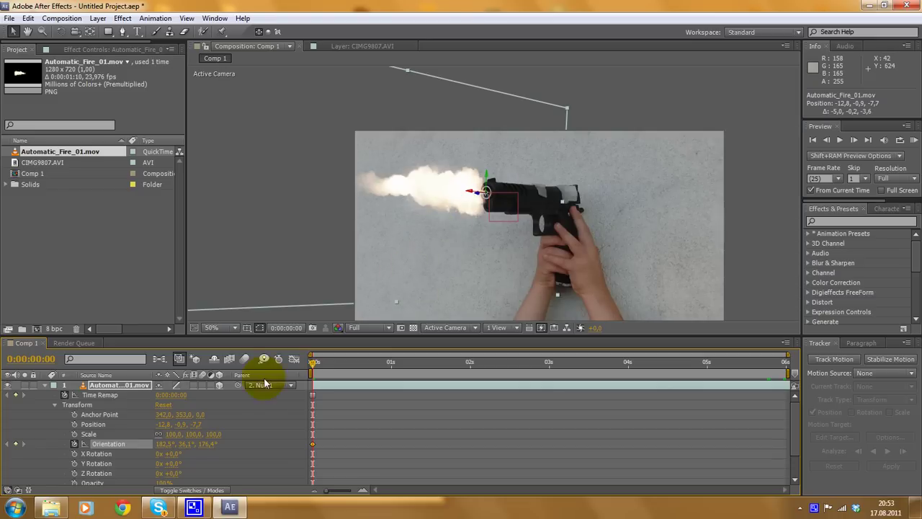
At the last frame 0:00:05:24, rotate the flash to 0.4°, 58.1°, 7.6° to follow the gun
{"action": "left_click_drag", "start_coordinate": [313, 364], "coordinate": [795, 348]}
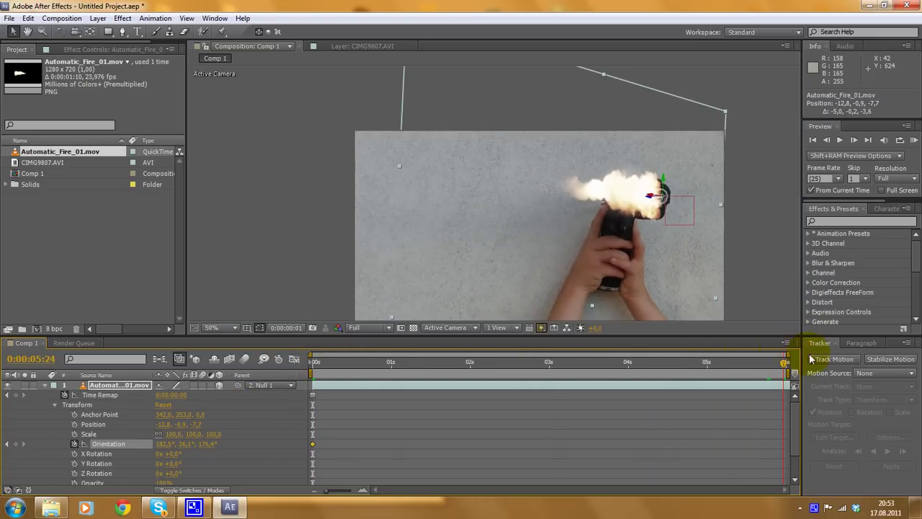
{"action": "left_click", "coordinate": [61, 32]}
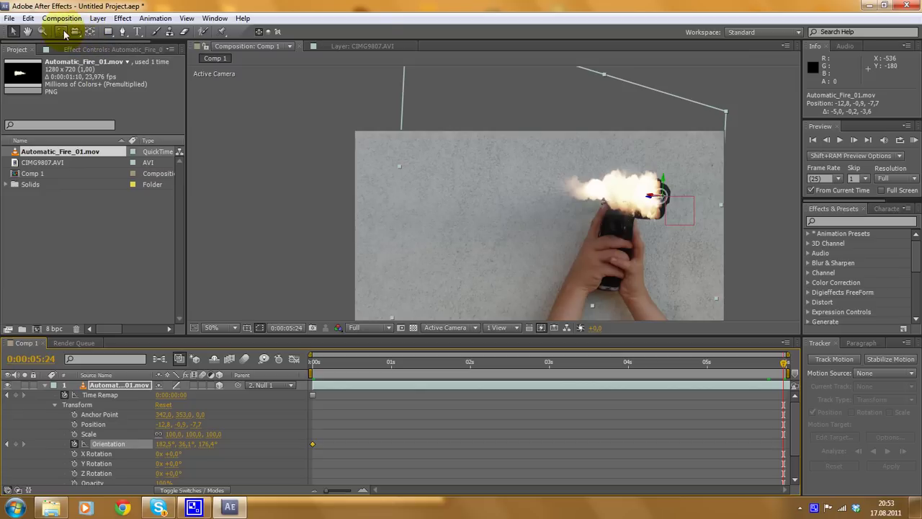
{"action": "scroll", "coordinate": [724, 192], "scroll_direction": "up", "scroll_amount": 2}
{"action": "scroll", "coordinate": [585, 186], "scroll_direction": "right", "scroll_amount": 3}
{"action": "left_click_drag", "start_coordinate": [544, 193], "coordinate": [596, 204]}
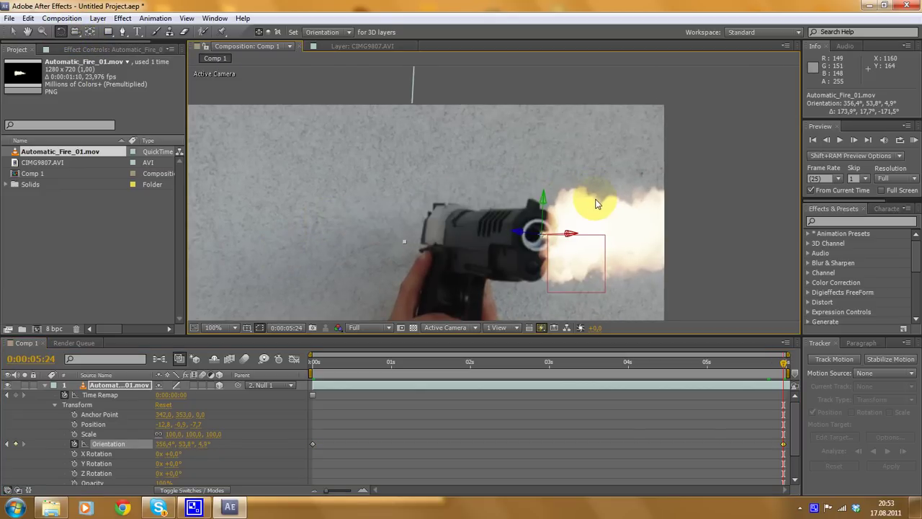
{"action": "scroll", "coordinate": [596, 205], "scroll_direction": "down", "scroll_amount": 2}
{"action": "left_click_drag", "start_coordinate": [520, 199], "coordinate": [519, 198]}
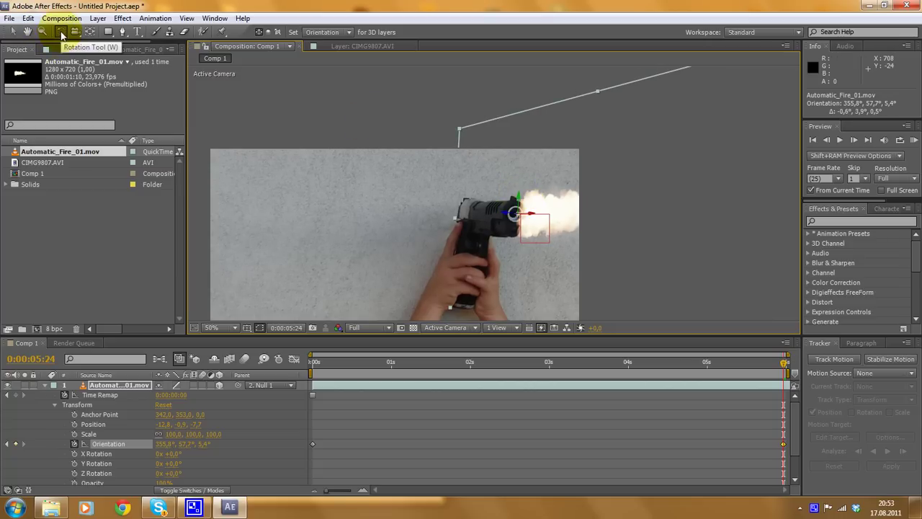
{"action": "key", "text": "period"}
{"action": "key", "text": "period"}
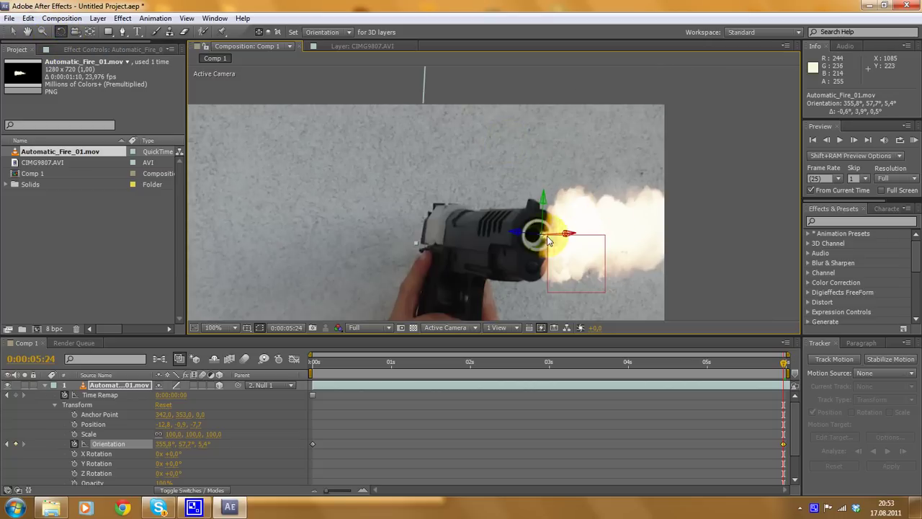
{"action": "left_click_drag", "start_coordinate": [516, 235], "coordinate": [567, 243]}
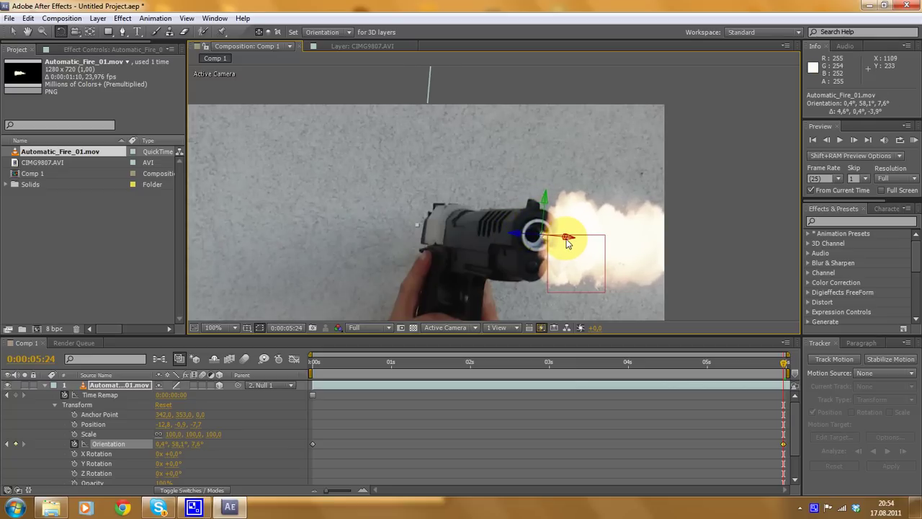
{"action": "key", "text": "comma"}
{"action": "key", "text": "comma"}
{"action": "left_click_drag", "start_coordinate": [785, 368], "coordinate": [647, 332]}
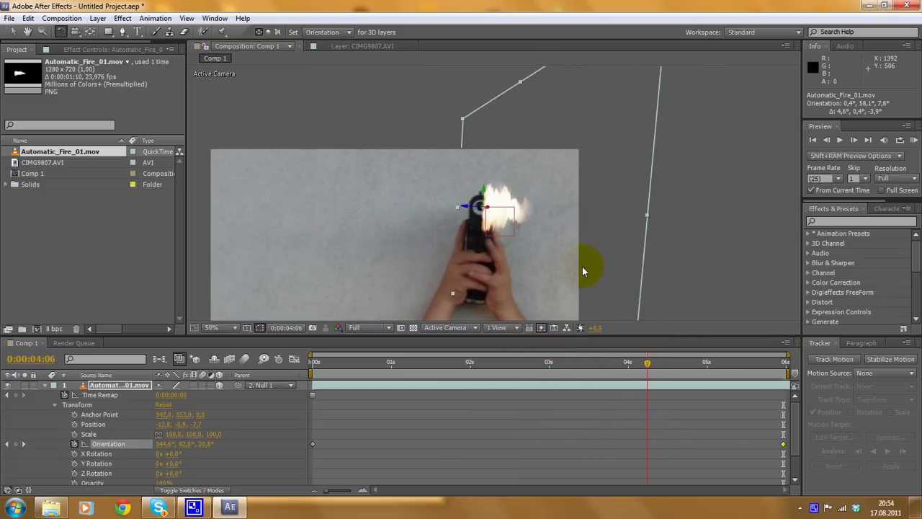
Add an Orientation keyframe near 0:00:04:05 turning the flash to face the camera (192.1°, 80.2°, 174.0°)
{"action": "key", "text": "period"}
{"action": "key", "text": "period"}
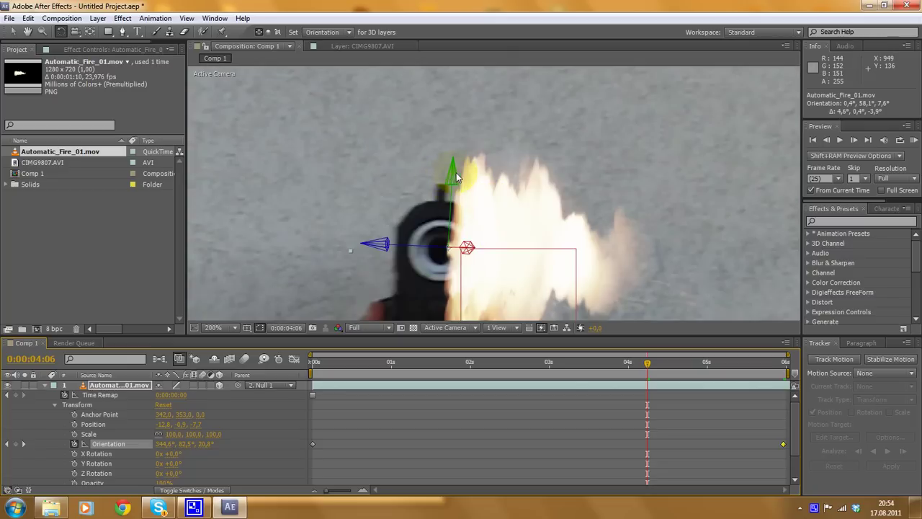
{"action": "left_click_drag", "start_coordinate": [455, 176], "coordinate": [438, 178]}
{"action": "left_click", "coordinate": [636, 363]}
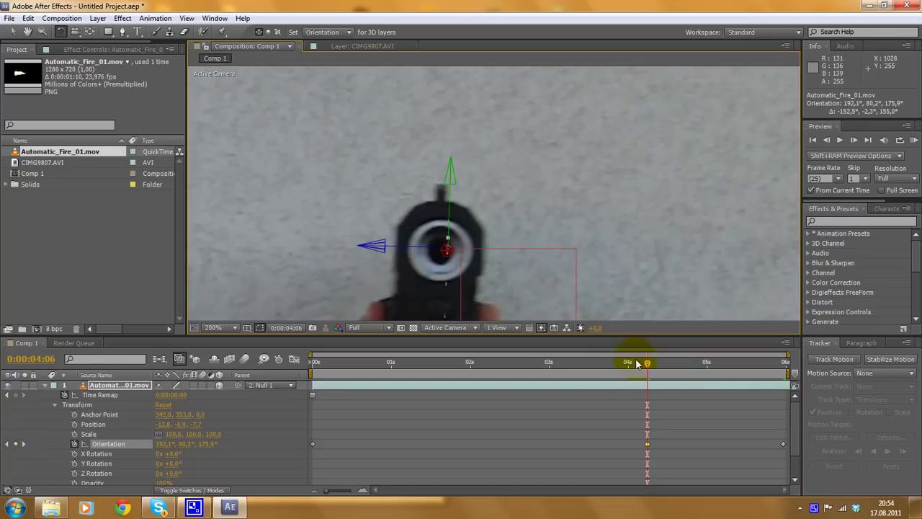
{"action": "left_click_drag", "start_coordinate": [642, 365], "coordinate": [646, 327]}
{"action": "scroll", "coordinate": [629, 306], "scroll_direction": "down", "scroll_amount": 1}
{"action": "scroll", "coordinate": [633, 300], "scroll_direction": "down", "scroll_amount": 1}
{"action": "left_click", "coordinate": [651, 375]}
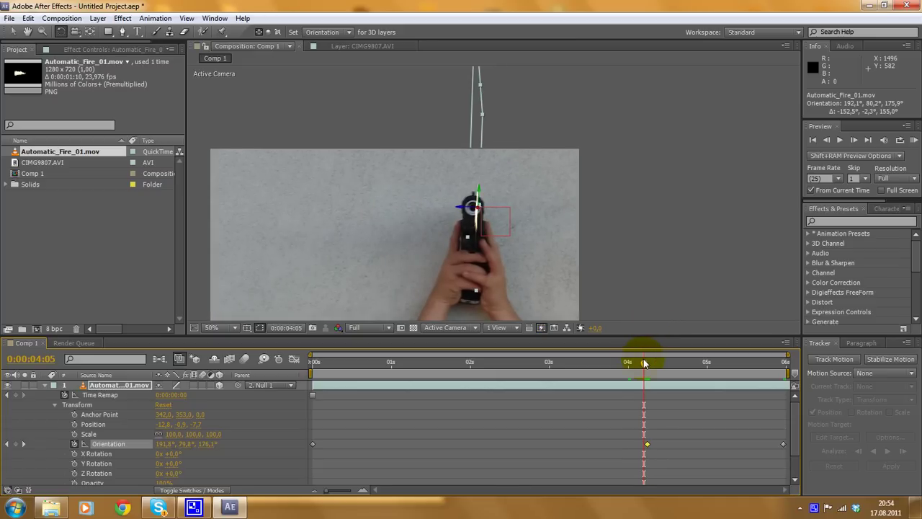
{"action": "left_click", "coordinate": [645, 359]}
{"action": "key", "text": "period"}
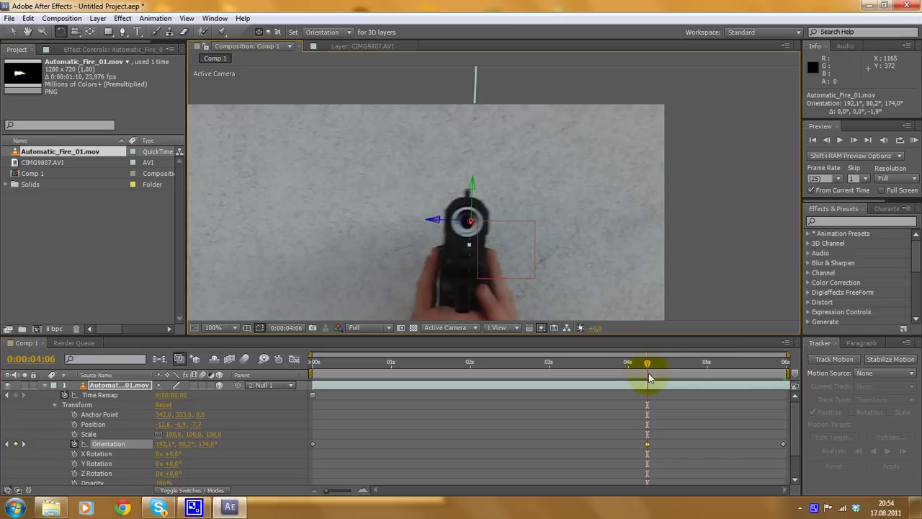
Scrub through the clip around 3 to 4 seconds to check the flash follows the gun
{"action": "key", "text": "comma"}
{"action": "key", "text": "comma"}
{"action": "left_click_drag", "start_coordinate": [648, 368], "coordinate": [427, 299]}
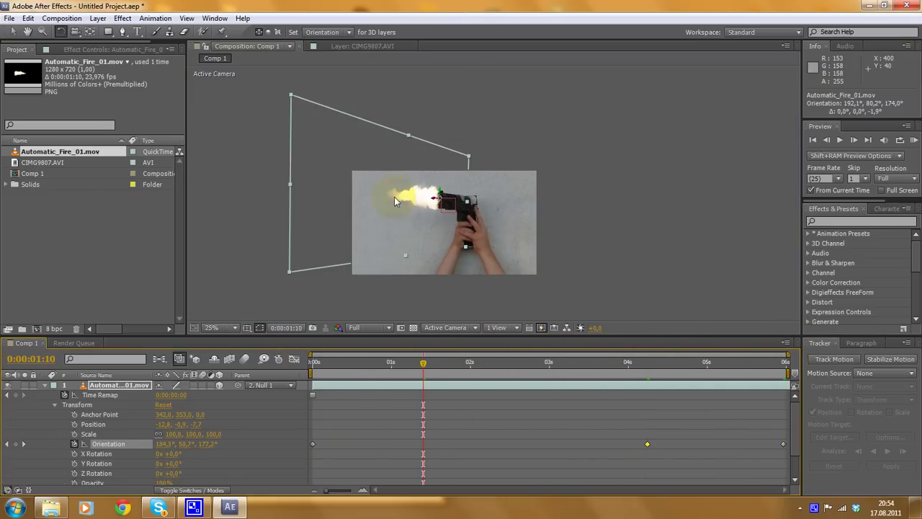
{"action": "left_click_drag", "start_coordinate": [467, 185], "coordinate": [461, 309]}
{"action": "left_click_drag", "start_coordinate": [426, 370], "coordinate": [637, 307]}
{"action": "scroll", "coordinate": [594, 284], "scroll_direction": "up", "scroll_amount": 6}
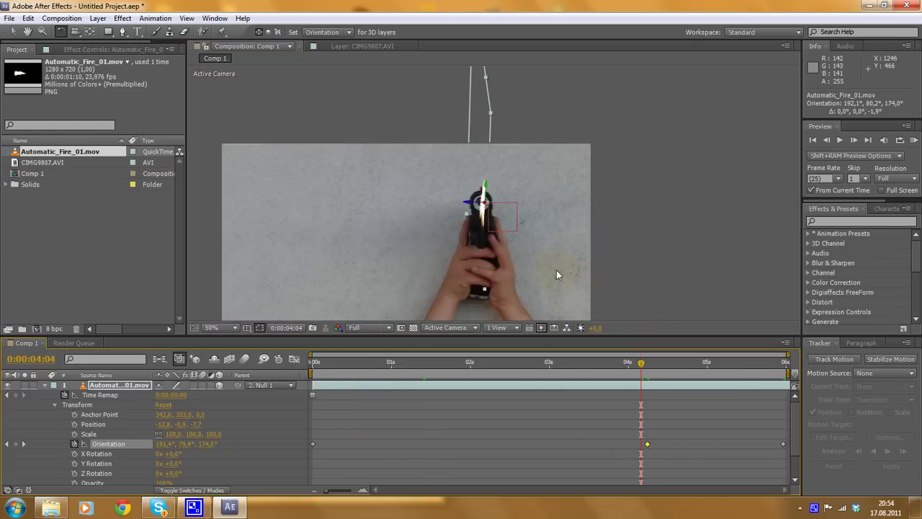
Centre the flash layer on the muzzle at -17.7, -1.1, -6.8 and collapse its properties
{"action": "left_click", "coordinate": [13, 31]}
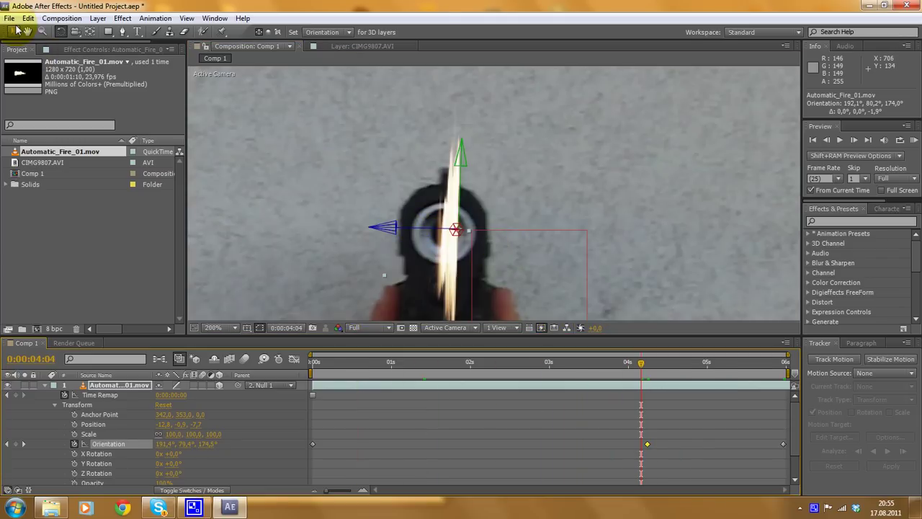
{"action": "left_click", "coordinate": [392, 229]}
{"action": "left_click_drag", "start_coordinate": [392, 229], "coordinate": [382, 230]}
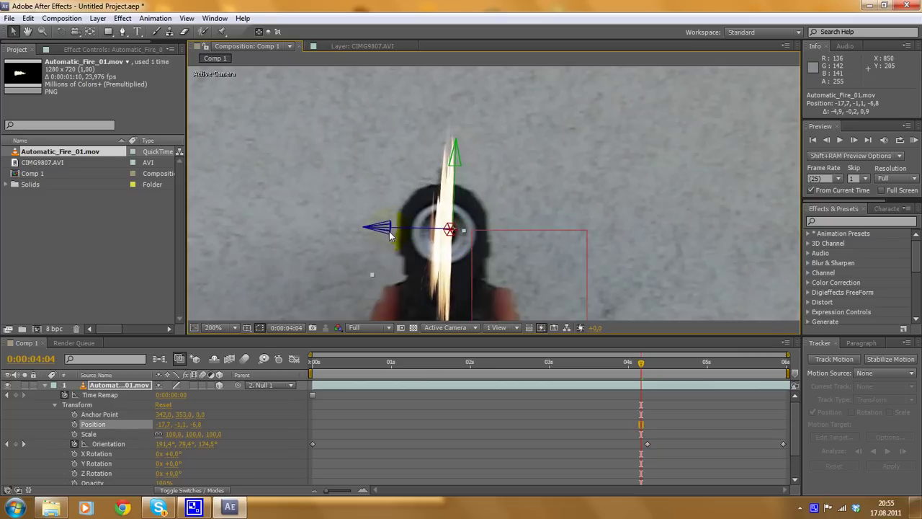
{"action": "scroll", "coordinate": [475, 229], "scroll_direction": "down", "scroll_amount": 2}
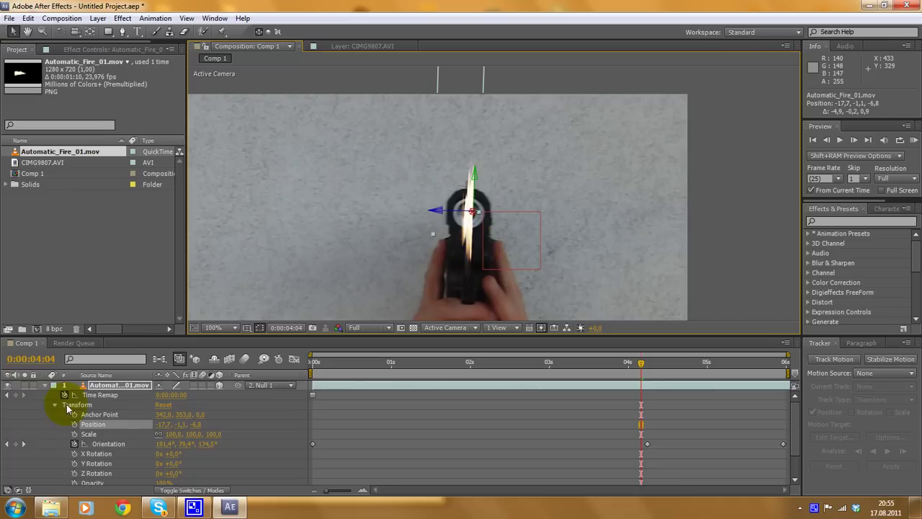
{"action": "left_click", "coordinate": [44, 385]}
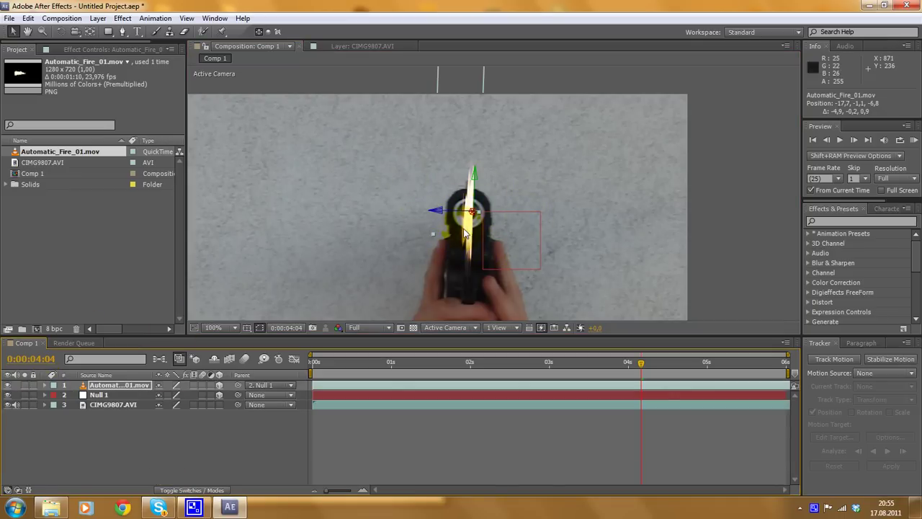
Return to the clip start and reframe the camera view around the gun
{"action": "left_click_drag", "start_coordinate": [637, 363], "coordinate": [293, 344]}
{"action": "left_click_drag", "start_coordinate": [295, 248], "coordinate": [463, 274]}
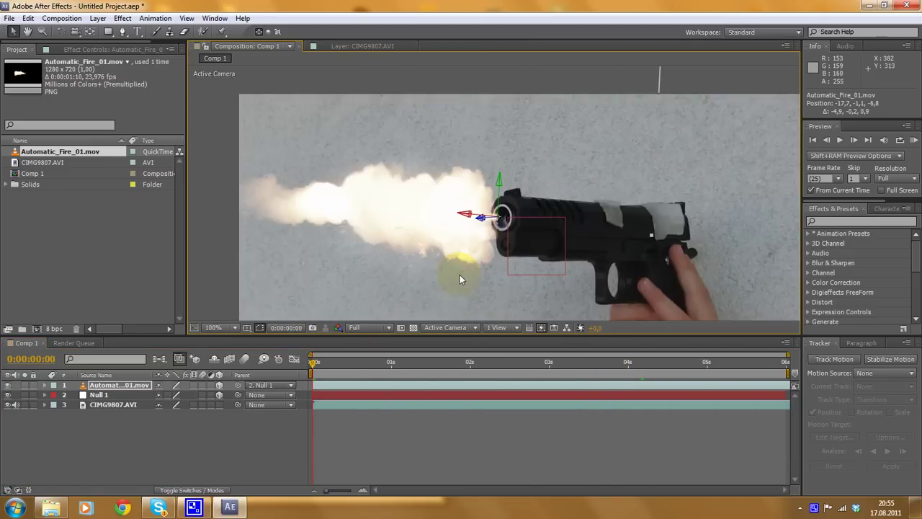
{"action": "left_click_drag", "start_coordinate": [443, 244], "coordinate": [421, 276]}
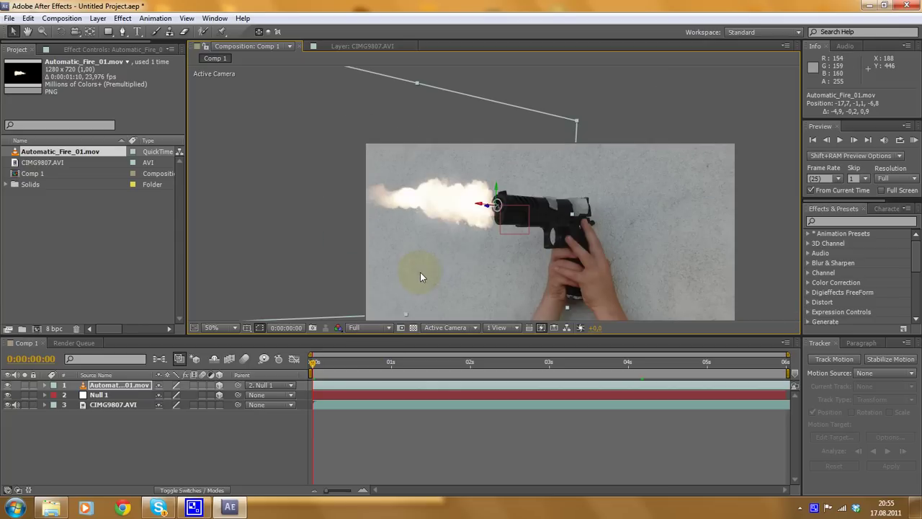
Scale the Automatic_Fire_01.mov flash layer to 128% and collapse its properties
{"action": "left_click", "coordinate": [45, 386]}
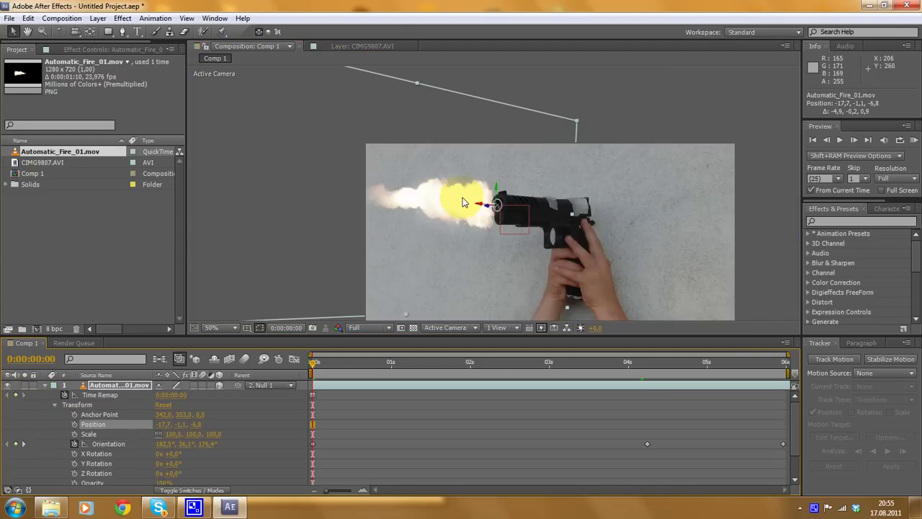
{"action": "key", "text": "period"}
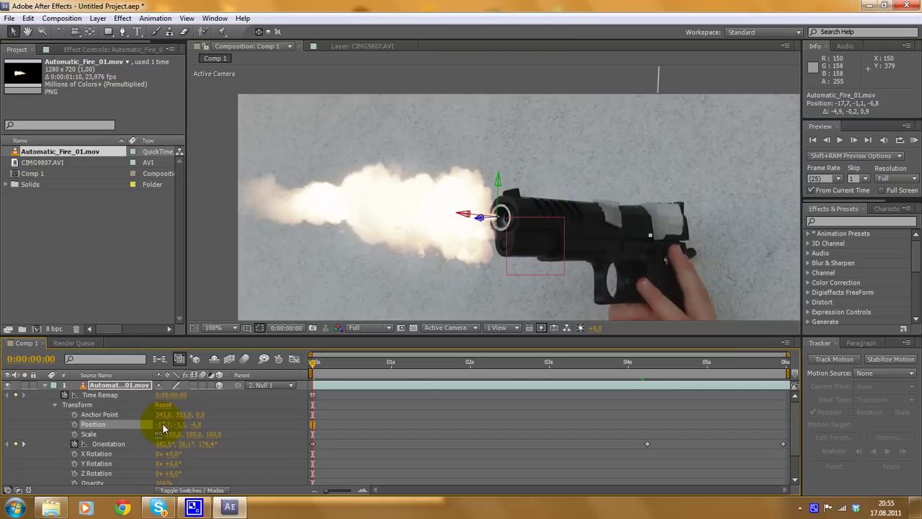
{"action": "left_click_drag", "start_coordinate": [175, 433], "coordinate": [198, 438]}
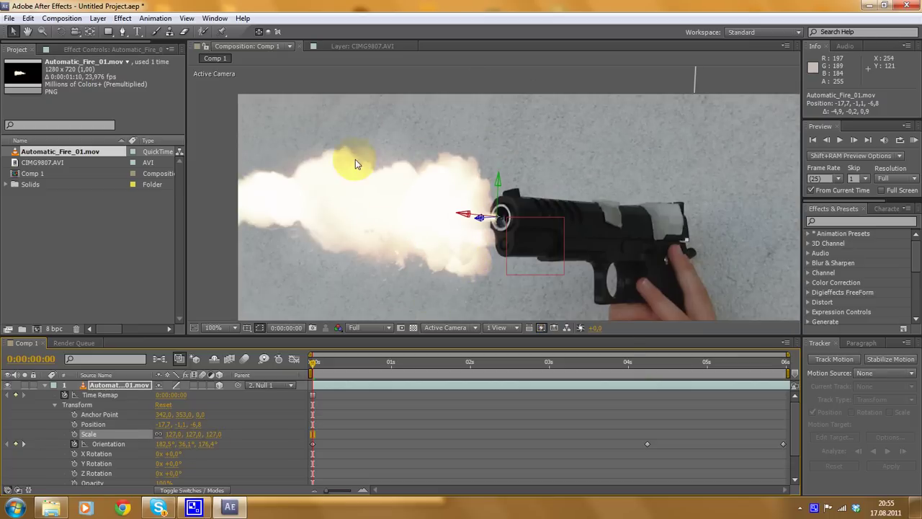
{"action": "left_click", "coordinate": [604, 265]}
{"action": "scroll", "coordinate": [608, 247], "scroll_direction": "down", "scroll_amount": 2}
{"action": "scroll", "coordinate": [612, 253], "scroll_direction": "down", "scroll_amount": 1}
{"action": "scroll", "coordinate": [612, 252], "scroll_direction": "up", "scroll_amount": 1}
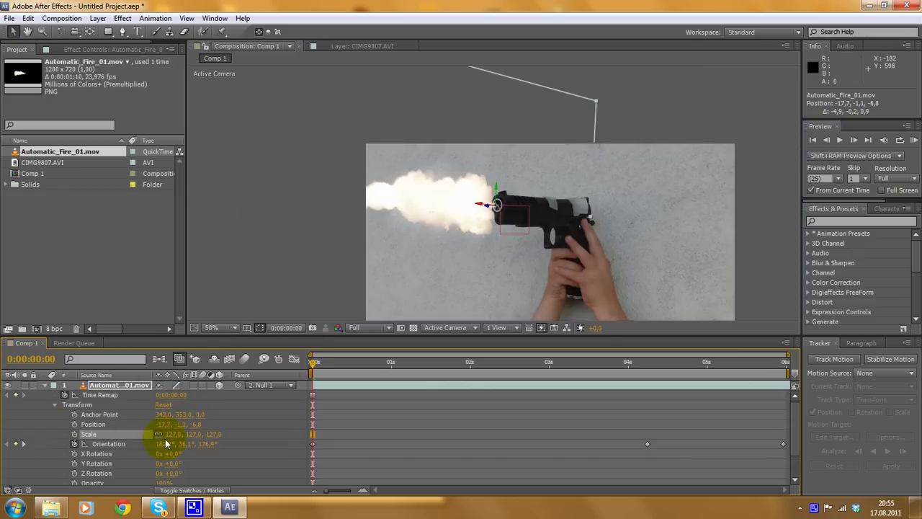
{"action": "left_click", "coordinate": [101, 385]}
{"action": "left_click_drag", "start_coordinate": [174, 433], "coordinate": [178, 434]}
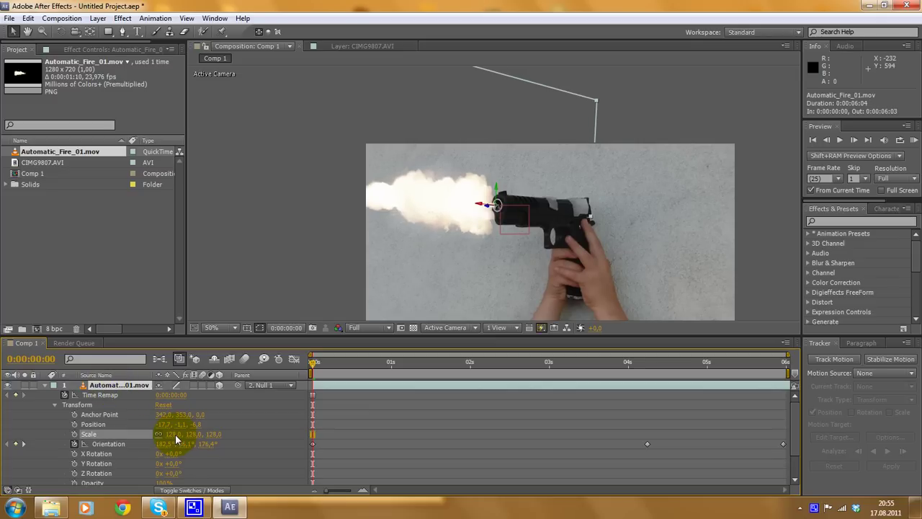
{"action": "left_click", "coordinate": [46, 387]}
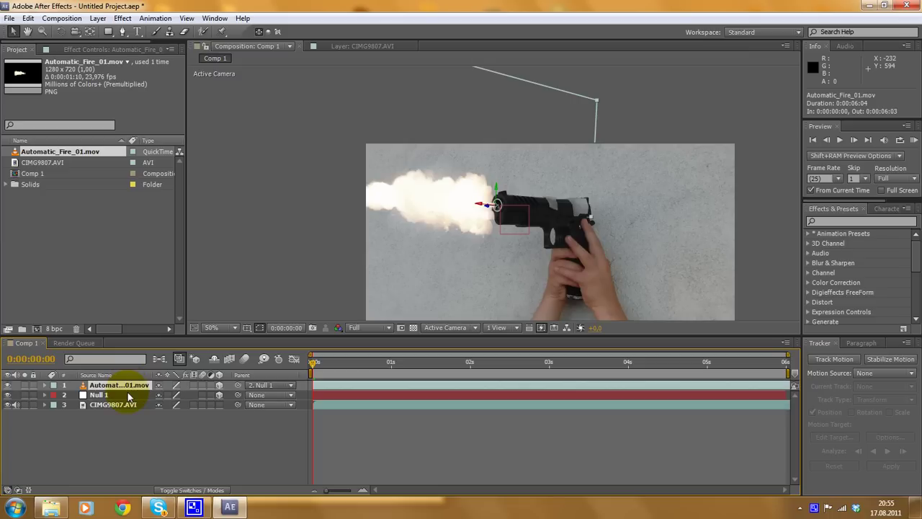
Duplicate the muzzle flash layer and expand the top copy's Transform properties
{"action": "key", "text": "ctrl+d"}
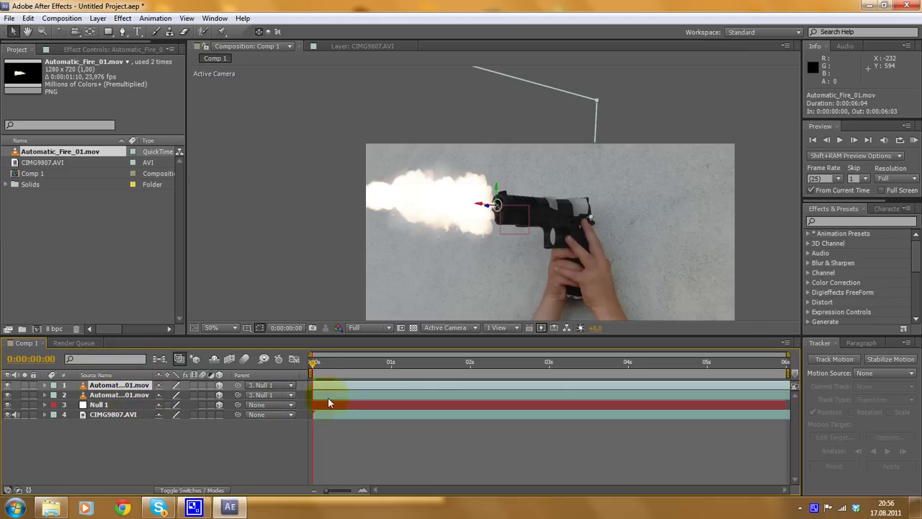
{"action": "left_click", "coordinate": [45, 386]}
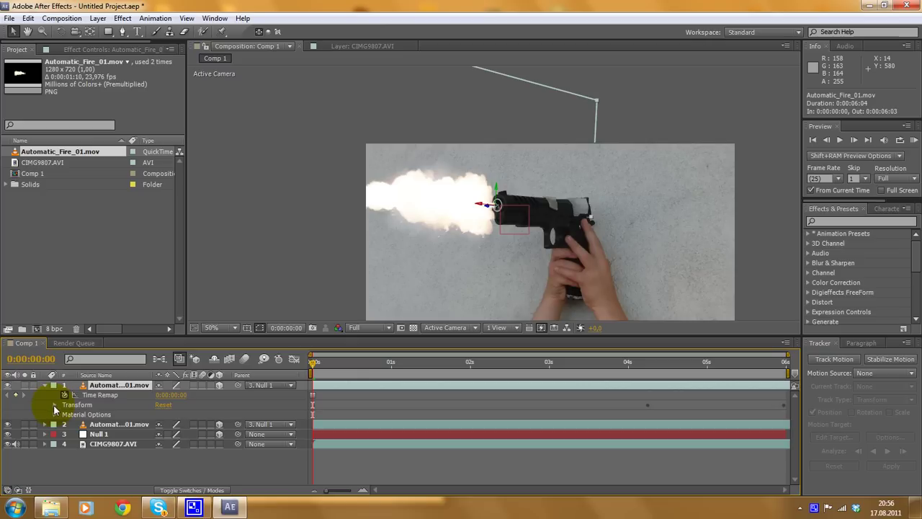
{"action": "left_click", "coordinate": [54, 405]}
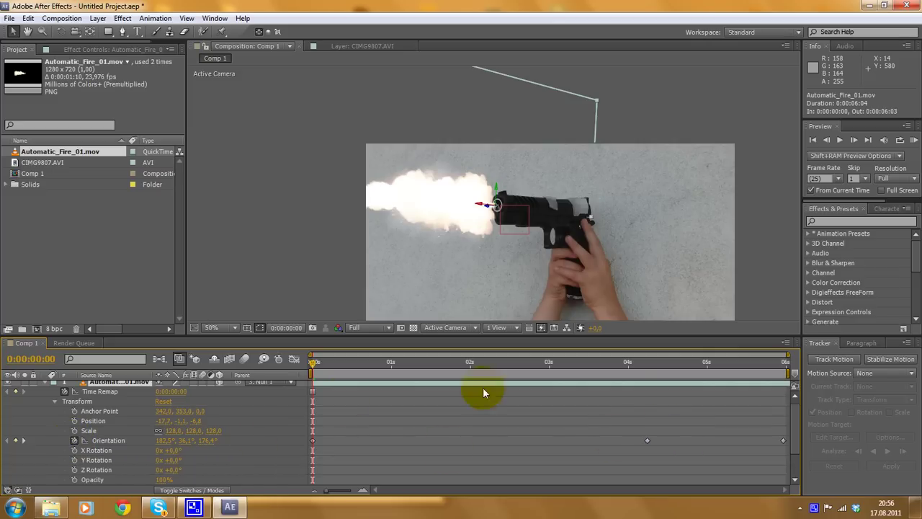
{"action": "scroll", "coordinate": [68, 428], "scroll_direction": "up", "scroll_amount": 1}
{"action": "scroll", "coordinate": [79, 436], "scroll_direction": "down", "scroll_amount": 5}
{"action": "scroll", "coordinate": [120, 436], "scroll_direction": "up", "scroll_amount": 4}
{"action": "mouse_move", "coordinate": [312, 362]}
{"action": "left_mouse_down"}
{"action": "mouse_move", "coordinate": [343, 397]}
{"action": "mouse_move", "coordinate": [311, 378]}
{"action": "left_mouse_up"}
{"action": "scroll", "coordinate": [161, 462], "scroll_direction": "down", "scroll_amount": 5}
{"action": "scroll", "coordinate": [175, 422], "scroll_direction": "up", "scroll_amount": 6}
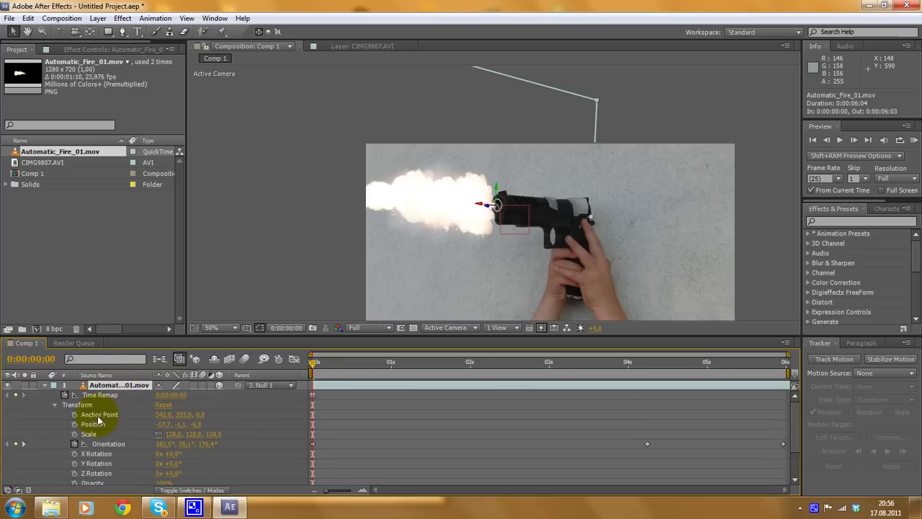
Remove the top copy's Orientation keyframes, fixing it at 182.5°, 36.1°, 176.4°, and review the shot
{"action": "left_click", "coordinate": [75, 445]}
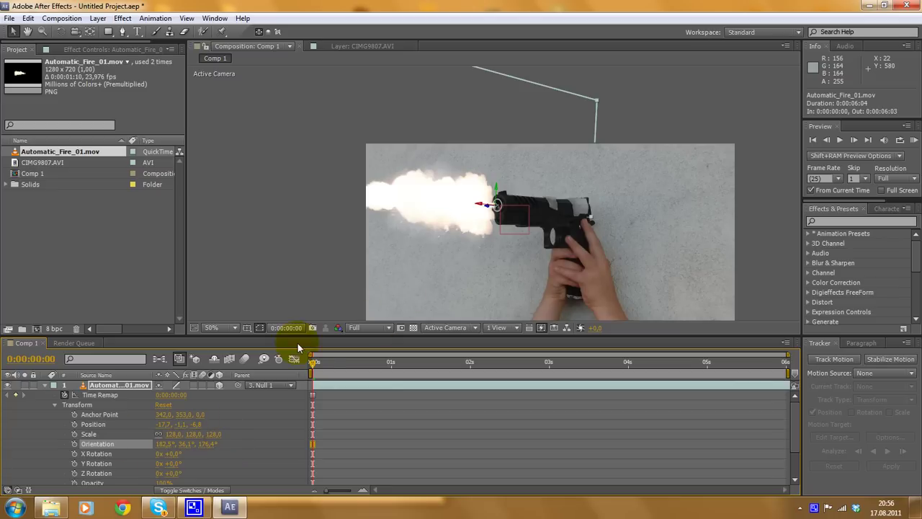
{"action": "left_click_drag", "start_coordinate": [315, 370], "coordinate": [299, 360]}
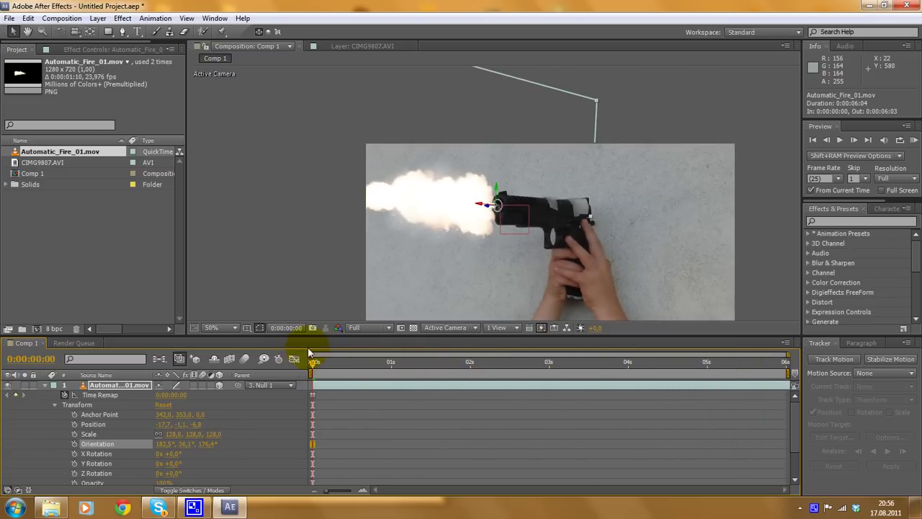
{"action": "mouse_move", "coordinate": [311, 247]}
{"action": "left_mouse_down"}
{"action": "mouse_move", "coordinate": [329, 224]}
{"action": "mouse_move", "coordinate": [287, 274]}
{"action": "mouse_move", "coordinate": [322, 261]}
{"action": "left_mouse_up"}
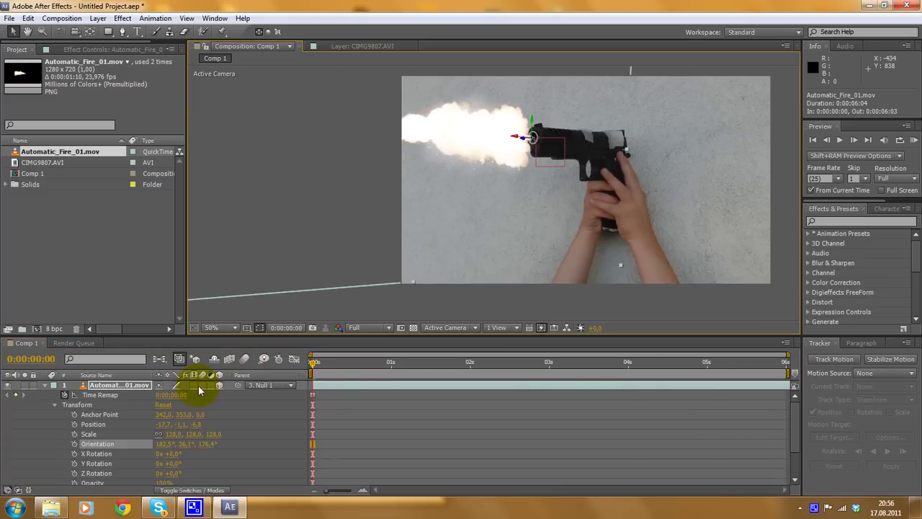
{"action": "key", "text": "ctrl+grave"}
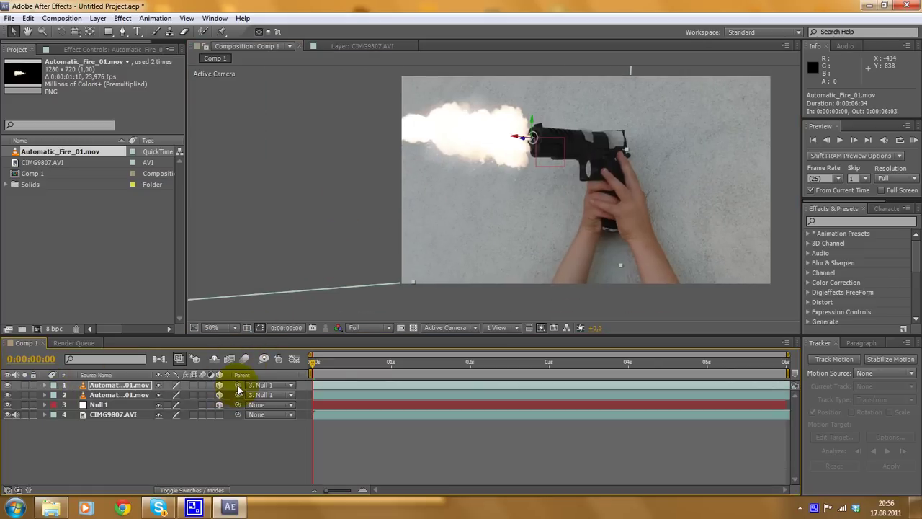
Parent the top flash copy to layer 2 and rotate its Orientation to 90°, 0°, 0°
{"action": "left_click_drag", "start_coordinate": [238, 387], "coordinate": [121, 394]}
{"action": "left_click_drag", "start_coordinate": [315, 361], "coordinate": [534, 364]}
{"action": "left_click", "coordinate": [62, 32]}
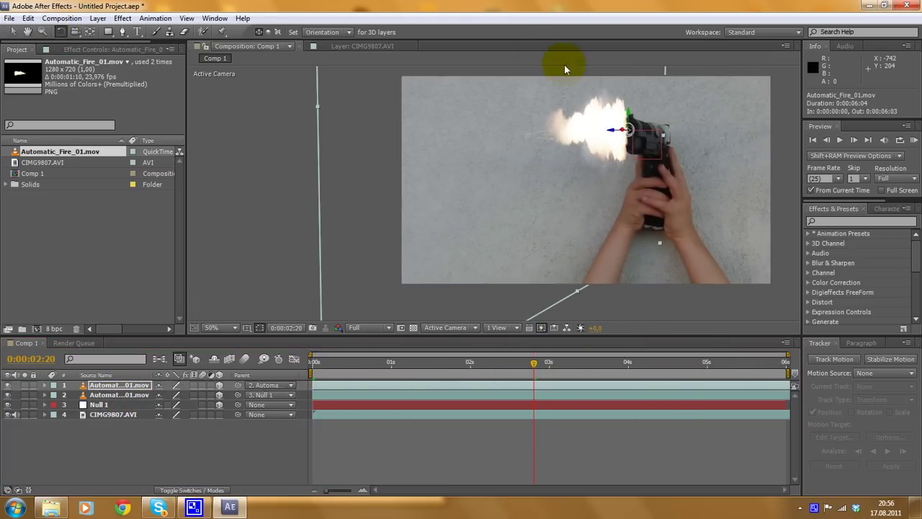
{"action": "scroll", "coordinate": [627, 118], "scroll_direction": "up", "scroll_amount": 2}
{"action": "left_click_drag", "start_coordinate": [671, 138], "coordinate": [519, 271]}
{"action": "left_click_drag", "start_coordinate": [625, 199], "coordinate": [648, 154]}
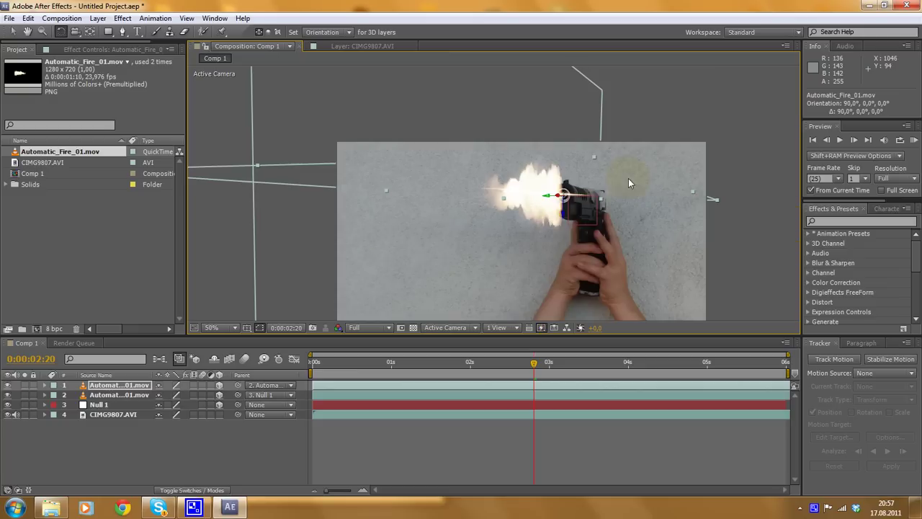
{"action": "left_click_drag", "start_coordinate": [533, 367], "coordinate": [353, 358]}
{"action": "scroll", "coordinate": [422, 224], "scroll_direction": "up", "scroll_amount": 2}
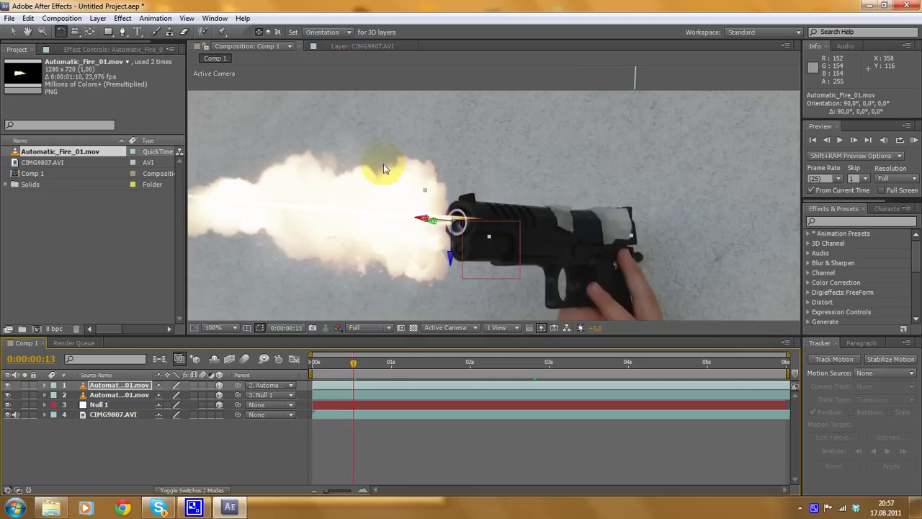
{"action": "mouse_move", "coordinate": [50, 508]}
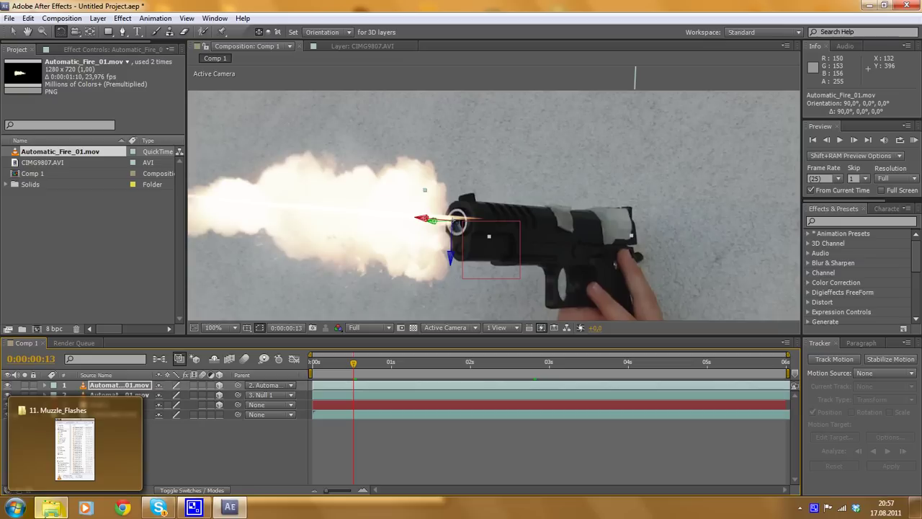
Import Muzzle_Flash_Straight_07 from the 11. Muzzle_Flashes folder into the Project panel
{"action": "left_click", "coordinate": [75, 447]}
{"action": "scroll", "coordinate": [368, 303], "scroll_direction": "down", "scroll_amount": 3}
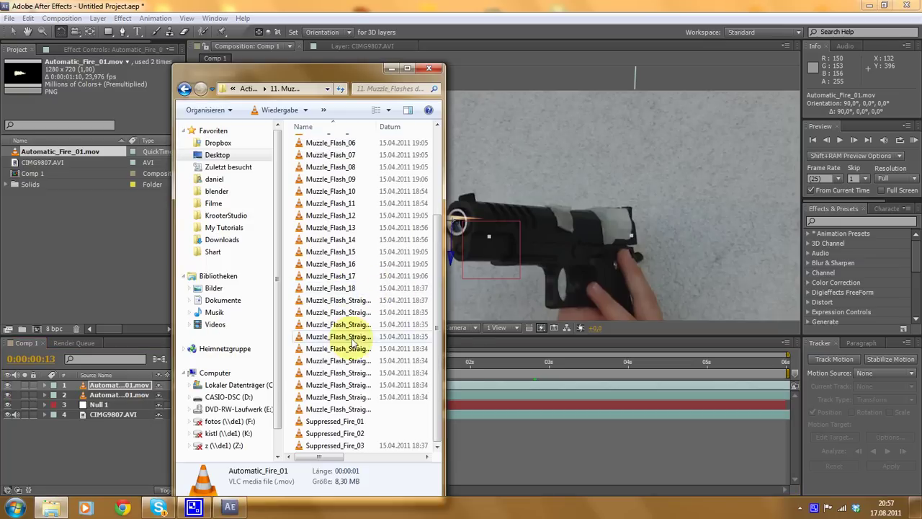
{"action": "left_click_drag", "start_coordinate": [346, 373], "coordinate": [50, 230]}
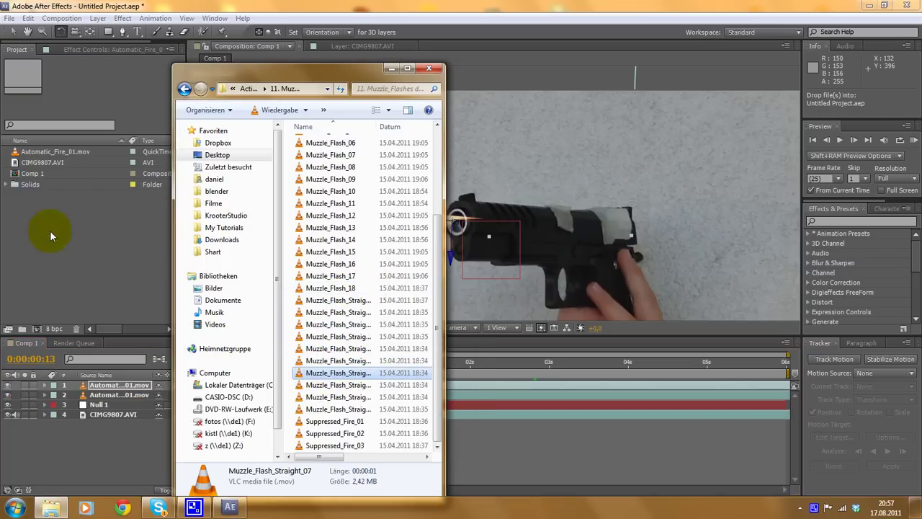
Minimize Explorer and place Muzzle_Flash_Straight_07.mov as layer 1, with the playhead back at 0
{"action": "left_click", "coordinate": [389, 70]}
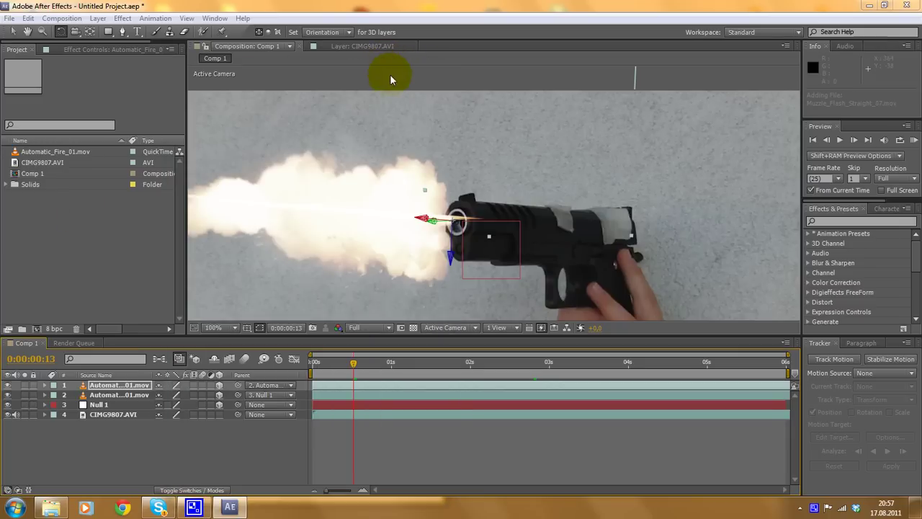
{"action": "left_click", "coordinate": [15, 90]}
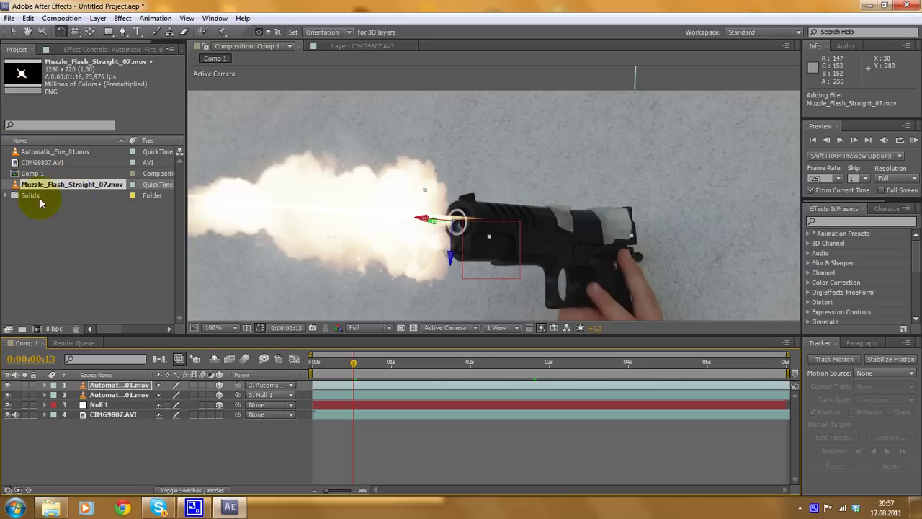
{"action": "left_click_drag", "start_coordinate": [49, 188], "coordinate": [148, 385]}
{"action": "left_click_drag", "start_coordinate": [347, 370], "coordinate": [314, 369]}
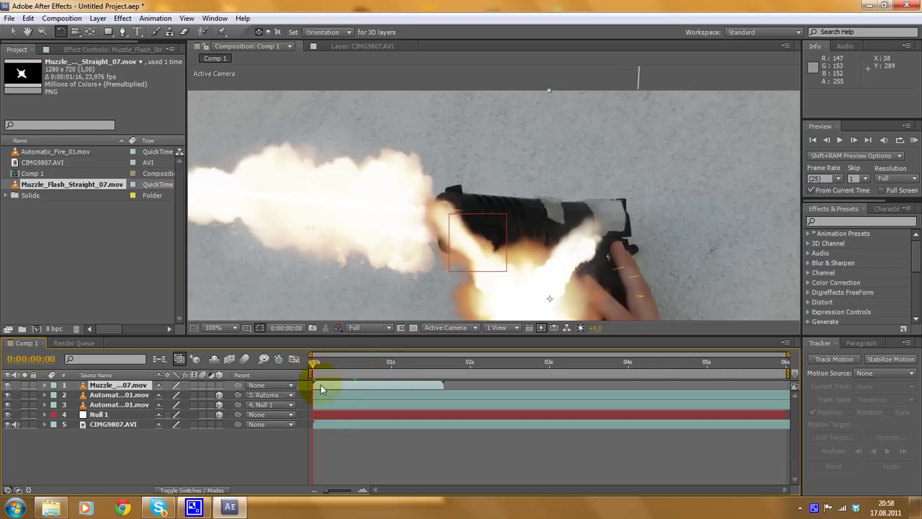
{"action": "right_click", "coordinate": [320, 385]}
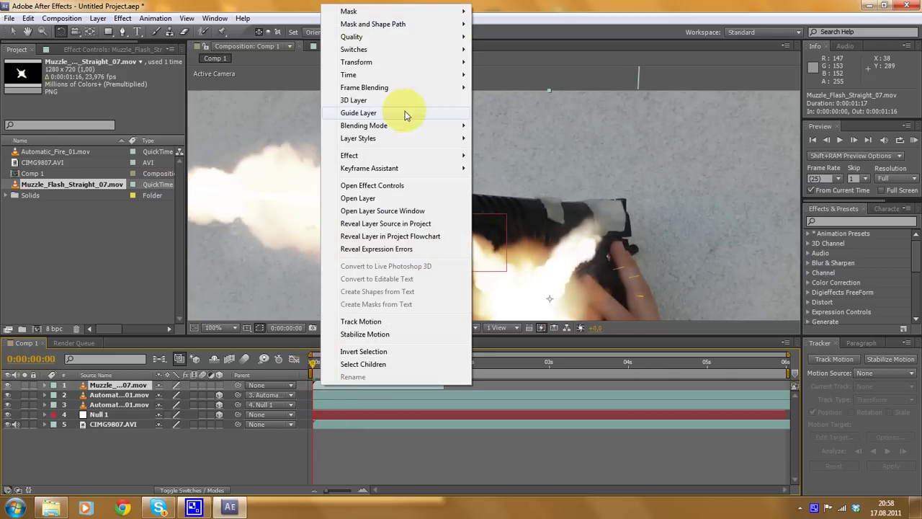
Freeze Muzzle_Flash_Straight_07.mov on its first frame and extend it to the end of the six-second comp
{"action": "mouse_move", "coordinate": [397, 77]}
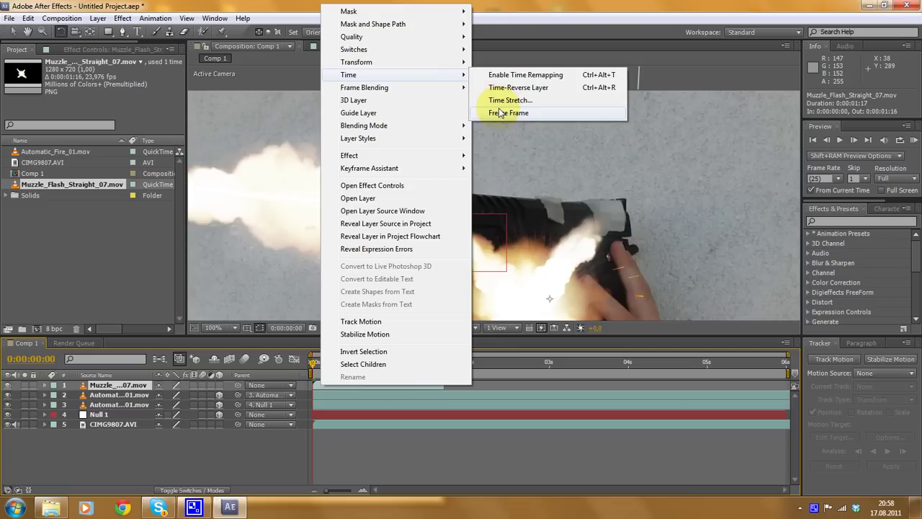
{"action": "left_click", "coordinate": [507, 113]}
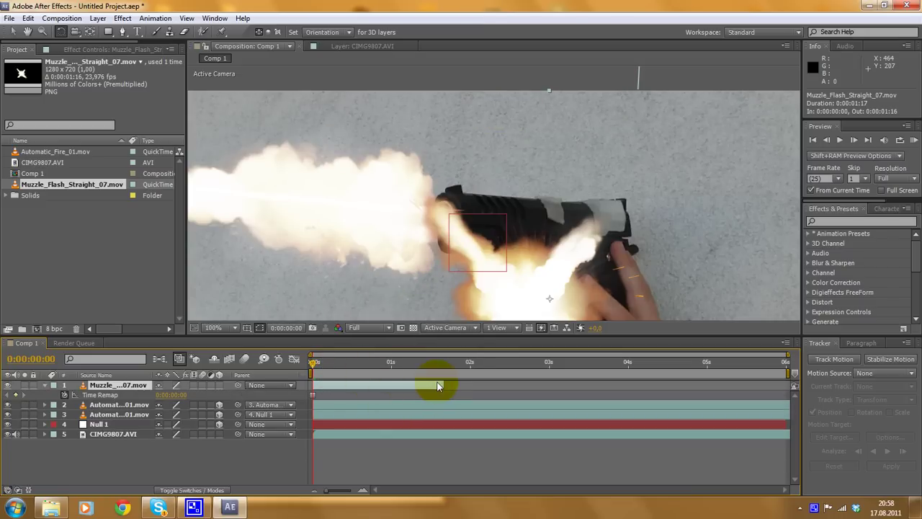
{"action": "left_click_drag", "start_coordinate": [442, 384], "coordinate": [774, 389]}
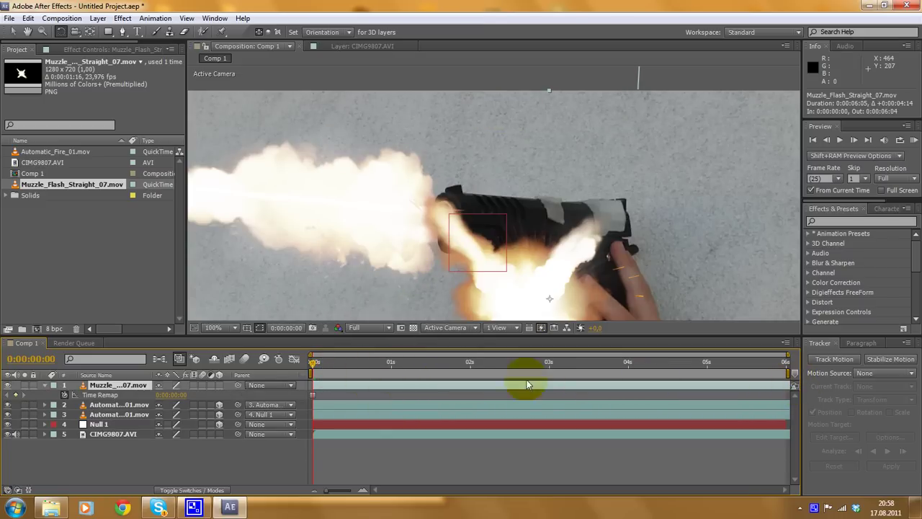
{"action": "left_click", "coordinate": [44, 386]}
{"action": "left_click", "coordinate": [44, 387]}
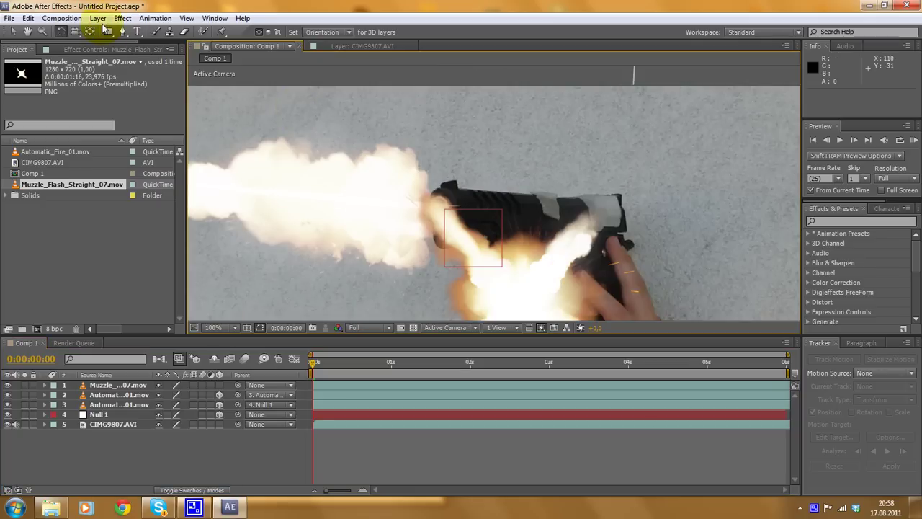
Set the Muzzle_Flash_Straight_07.mov layer's blending mode to Add so its black drops out
{"action": "left_click", "coordinate": [98, 18]}
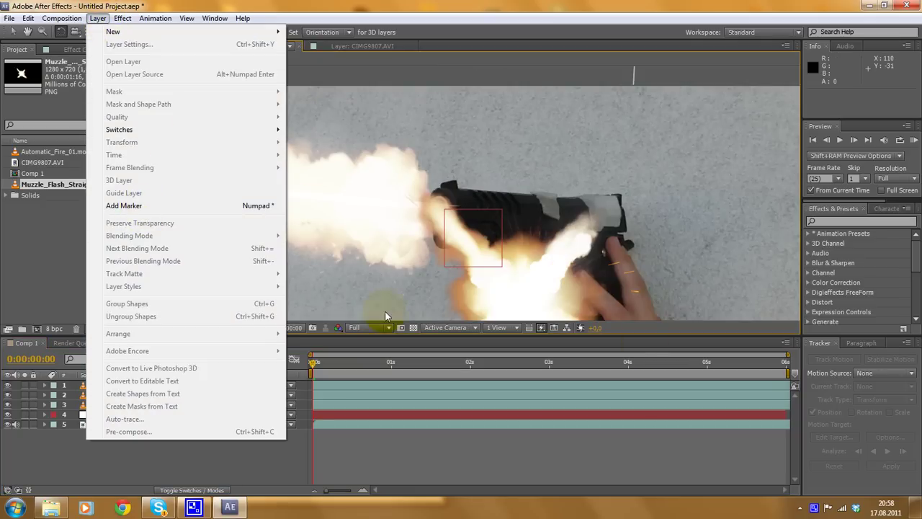
{"action": "left_click", "coordinate": [70, 471]}
{"action": "left_click", "coordinate": [119, 385]}
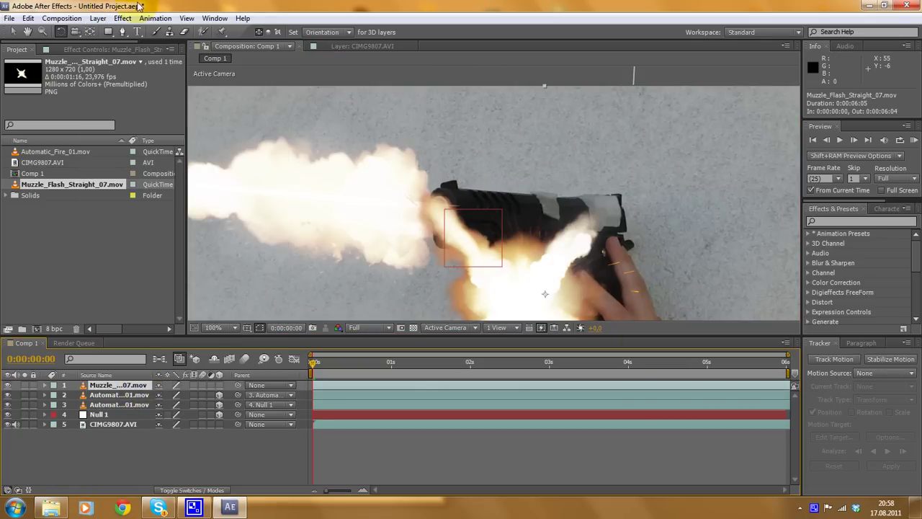
{"action": "left_click", "coordinate": [98, 18]}
{"action": "mouse_move", "coordinate": [240, 237]}
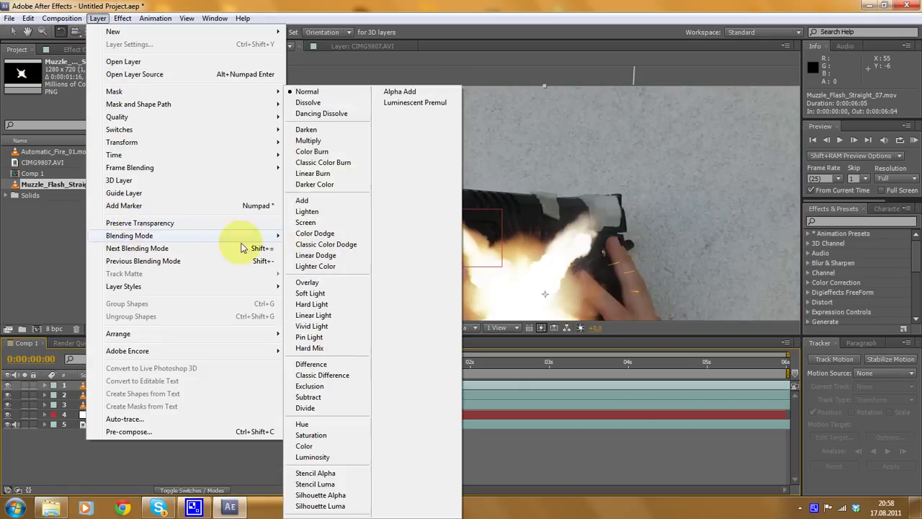
{"action": "left_click", "coordinate": [313, 224]}
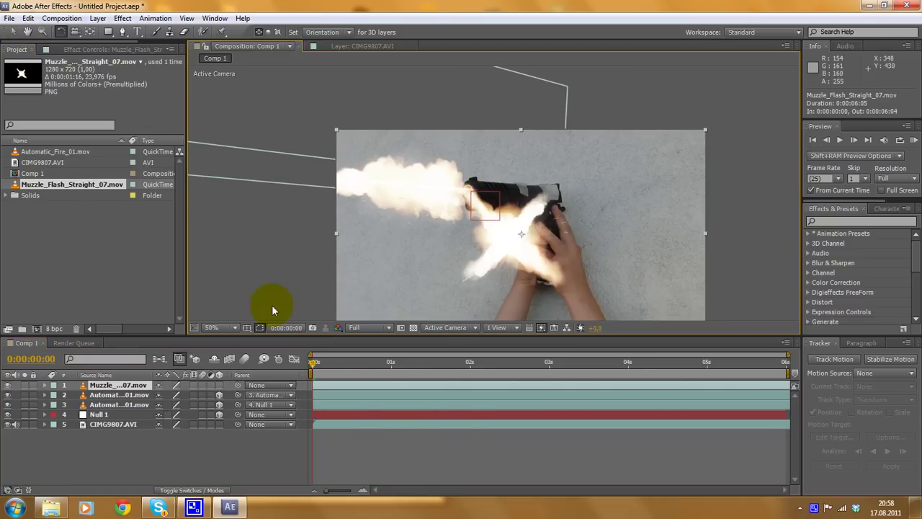
Make the new muzzle flash layer a 3D layer
{"action": "right_click", "coordinate": [106, 389]}
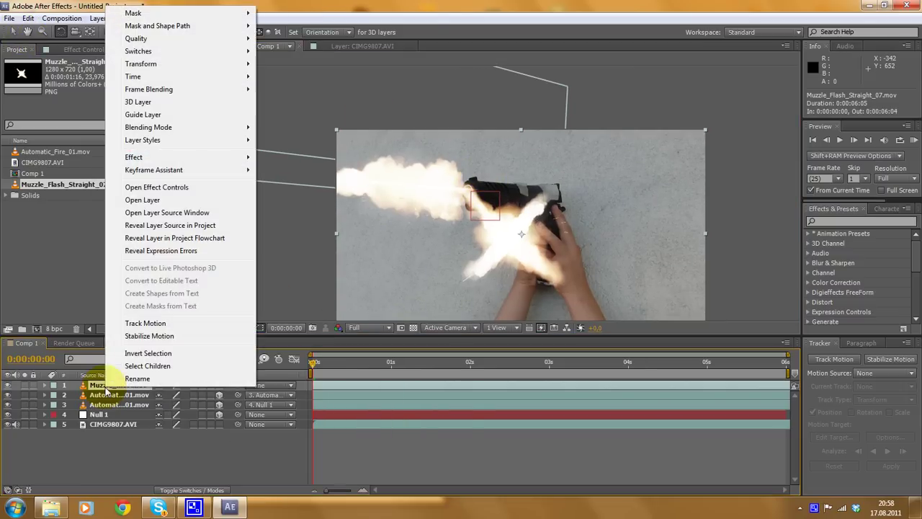
{"action": "left_click", "coordinate": [180, 102]}
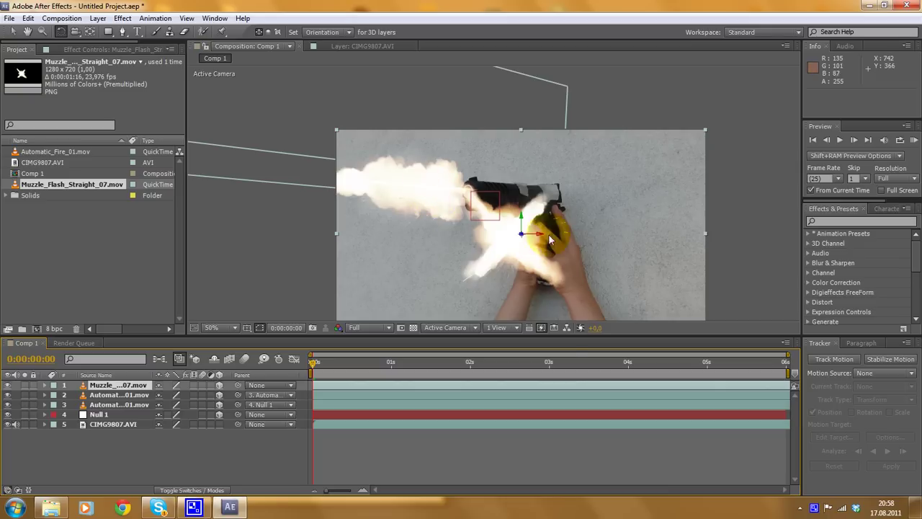
{"action": "scroll", "coordinate": [549, 235], "scroll_direction": "up", "scroll_amount": 2}
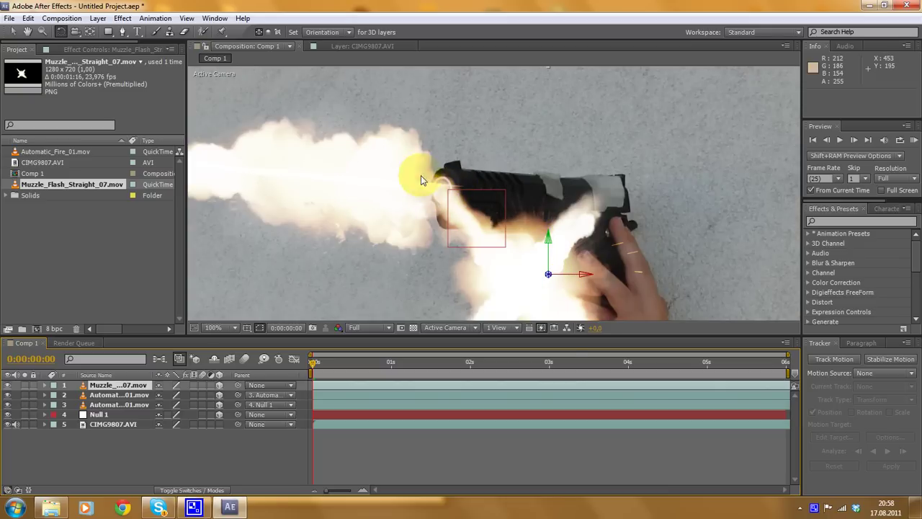
{"action": "scroll", "coordinate": [445, 189], "scroll_direction": "down", "scroll_amount": 2}
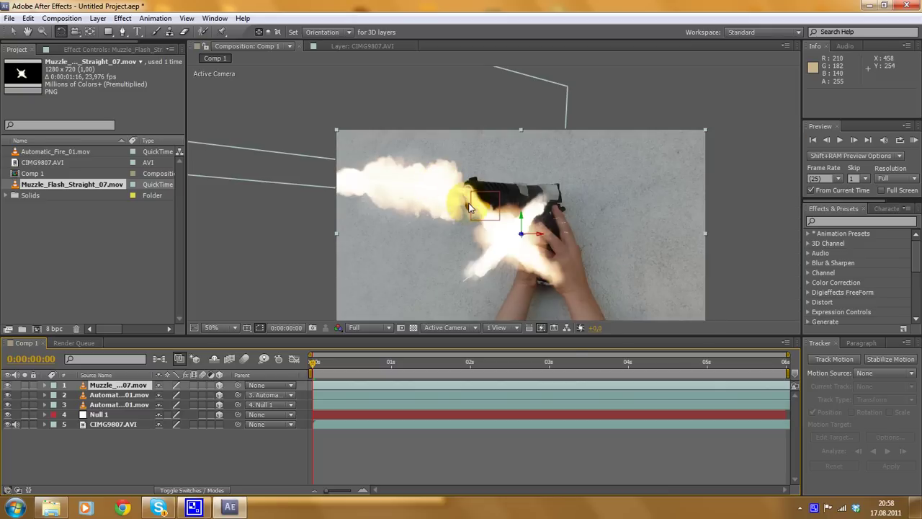
Move the muzzle flash along X and Z in Top view, then raise it to the muzzle in Front view
{"action": "left_click", "coordinate": [435, 330]}
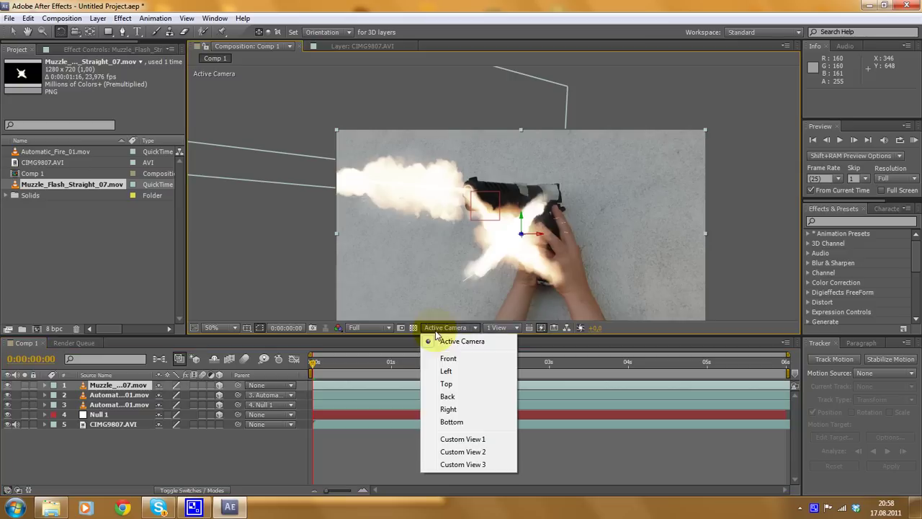
{"action": "left_click", "coordinate": [447, 385]}
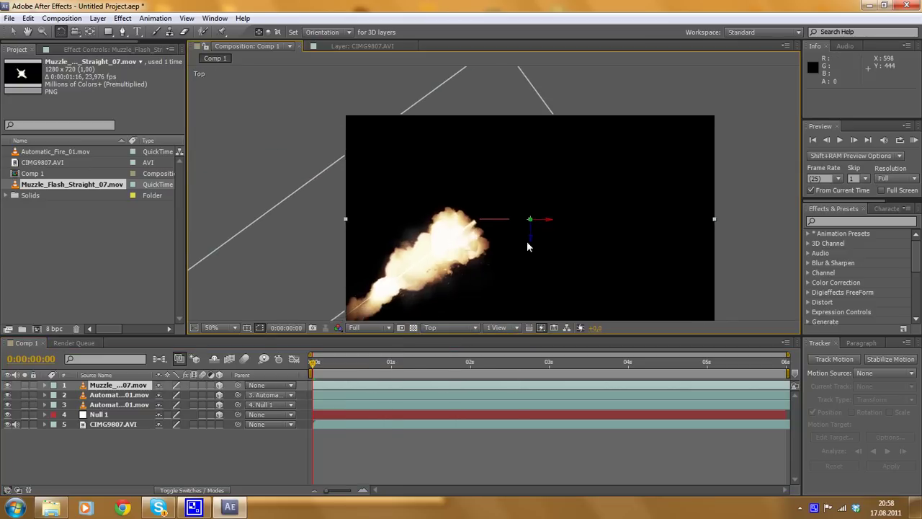
{"action": "scroll", "coordinate": [528, 247], "scroll_direction": "up", "scroll_amount": 2}
{"action": "left_click", "coordinate": [11, 30]}
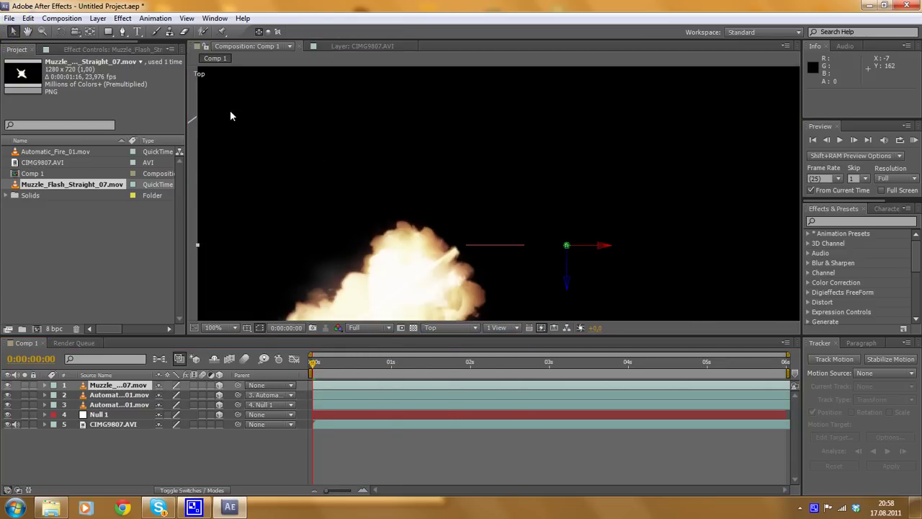
{"action": "left_click_drag", "start_coordinate": [608, 250], "coordinate": [510, 251]}
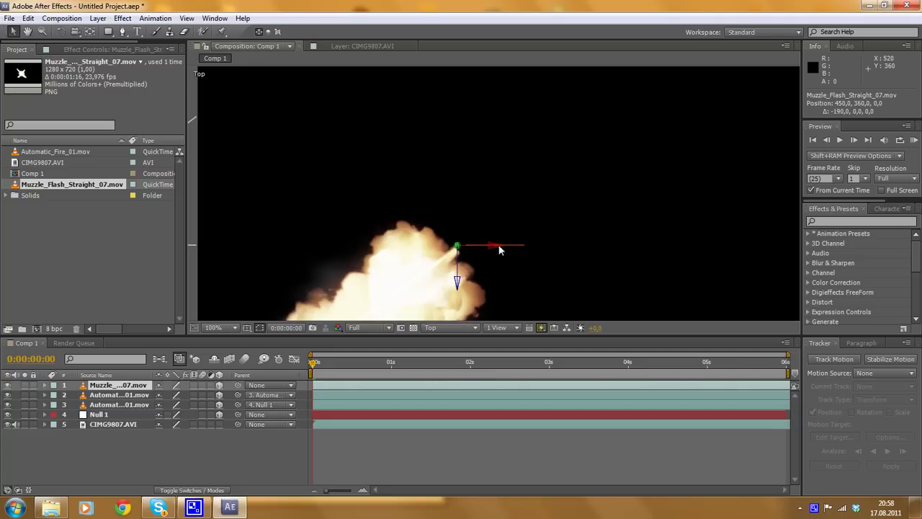
{"action": "left_click_drag", "start_coordinate": [458, 280], "coordinate": [458, 283]}
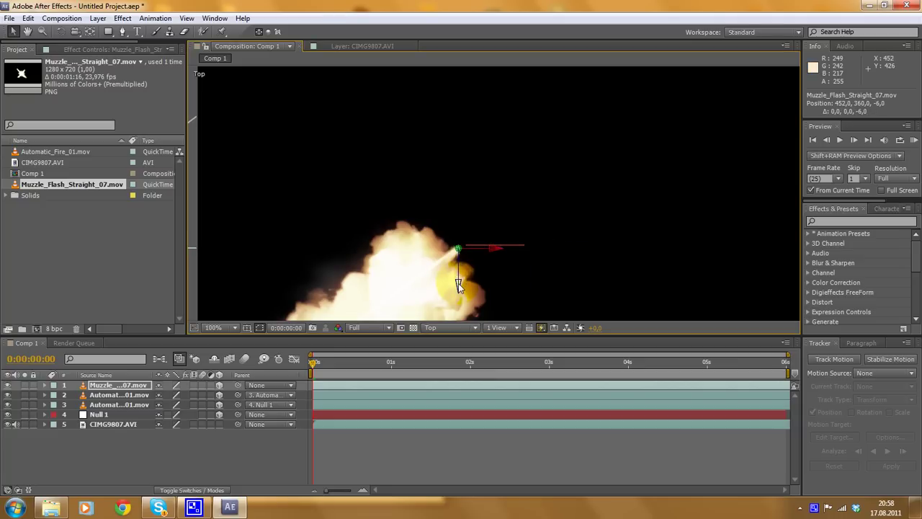
{"action": "left_click", "coordinate": [443, 330]}
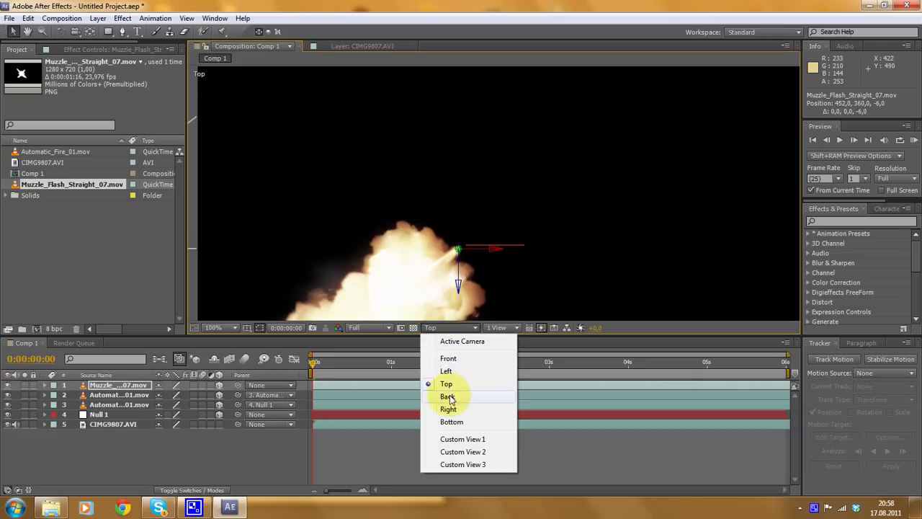
{"action": "left_click", "coordinate": [455, 361]}
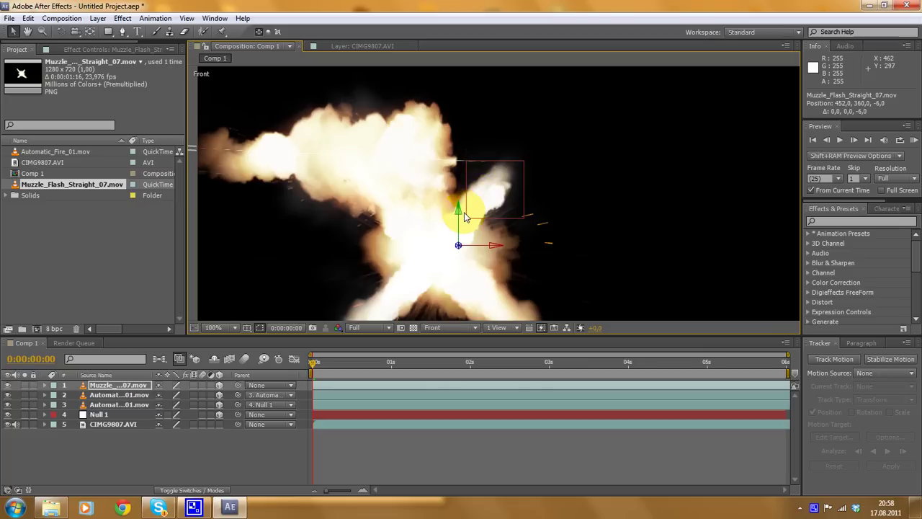
{"action": "left_click_drag", "start_coordinate": [461, 216], "coordinate": [448, 132]}
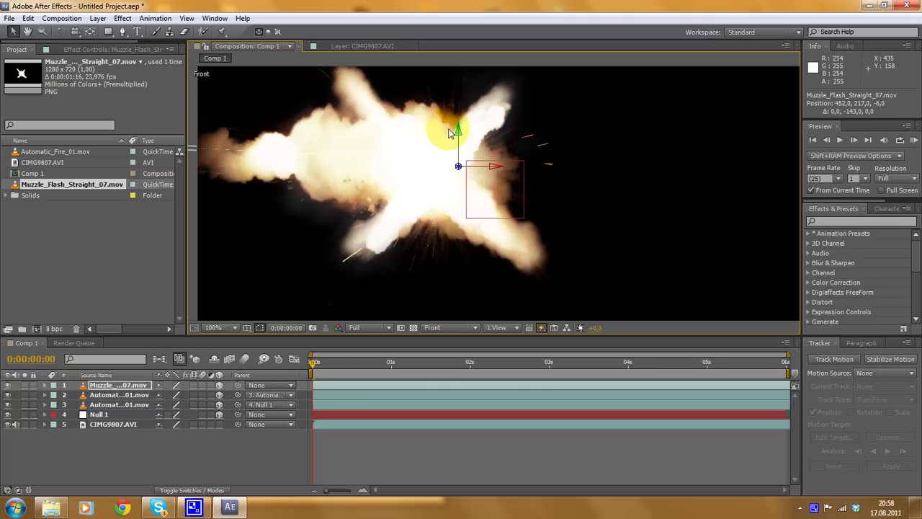
{"action": "scroll", "coordinate": [552, 256], "scroll_direction": "down", "scroll_amount": 1}
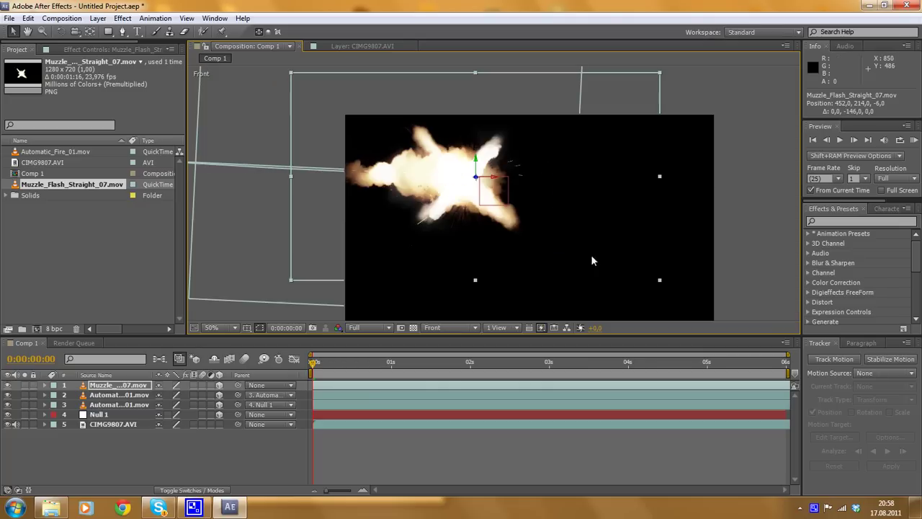
Scale the muzzle flash down to about 61% in the Active Camera view to fit the gun
{"action": "left_click_drag", "start_coordinate": [659, 282], "coordinate": [598, 250]}
{"action": "key", "text": "Caps_Lock"}
{"action": "left_click", "coordinate": [283, 294]}
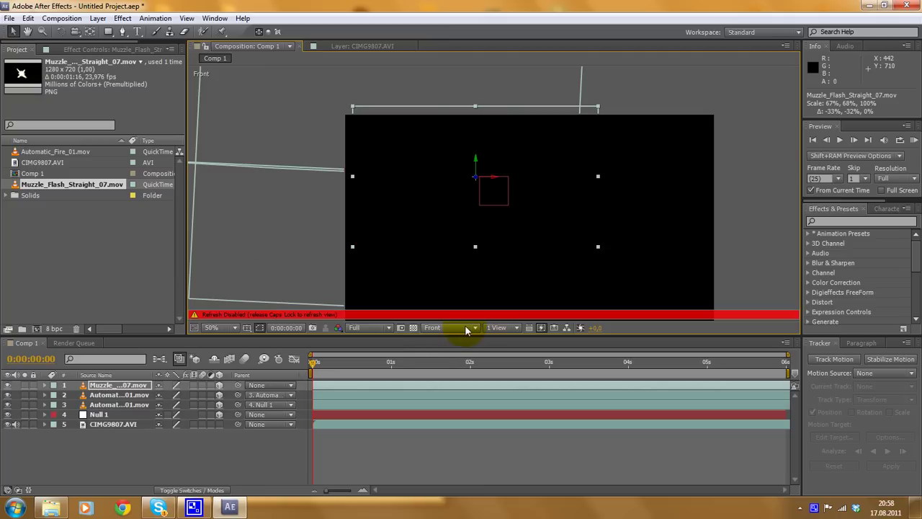
{"action": "key", "text": "ctrl+z"}
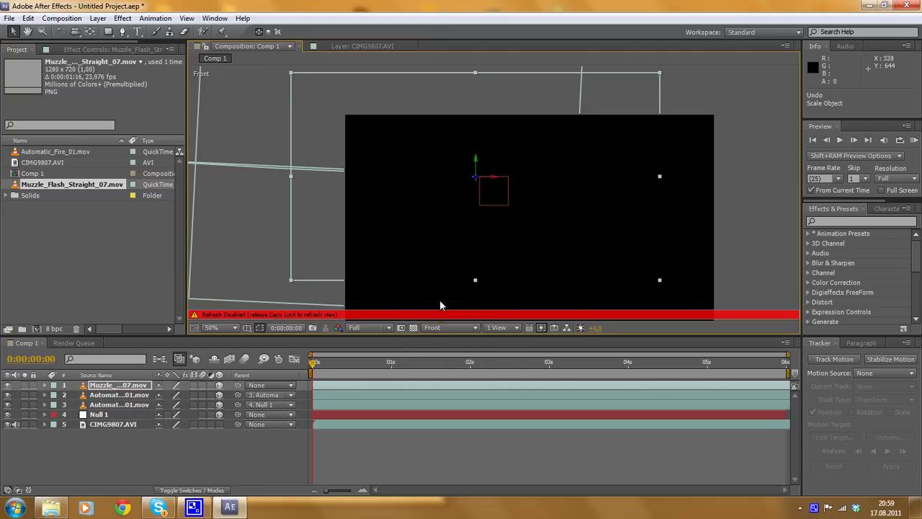
{"action": "left_click", "coordinate": [310, 299]}
{"action": "key", "text": "Caps_Lock"}
{"action": "left_click", "coordinate": [648, 276]}
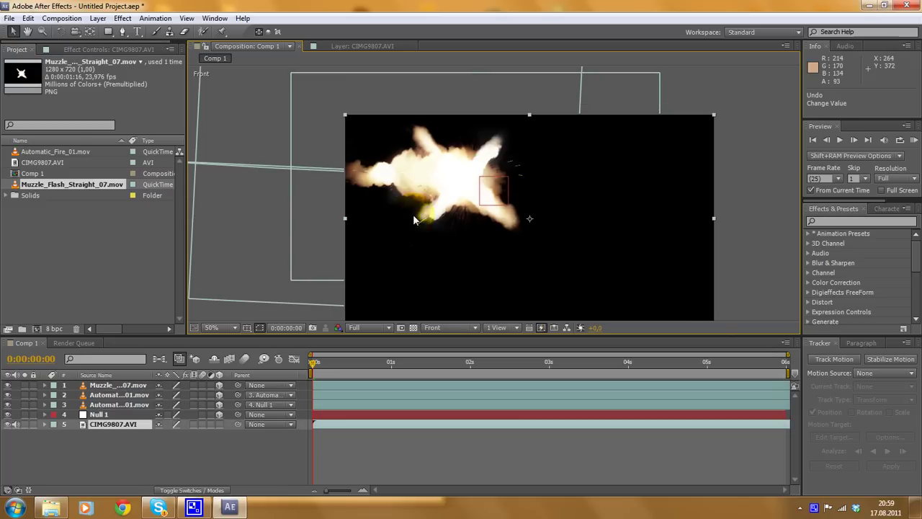
{"action": "left_click", "coordinate": [102, 415]}
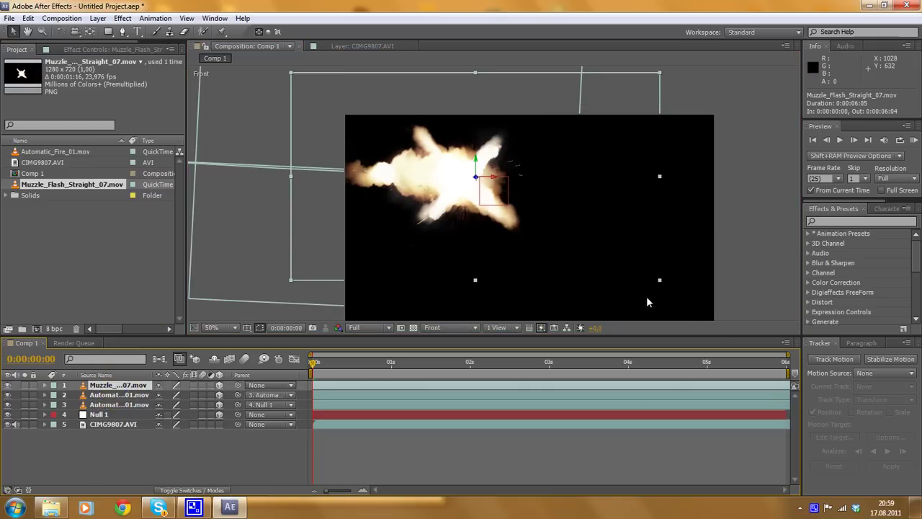
{"action": "left_click_drag", "start_coordinate": [661, 281], "coordinate": [642, 270]}
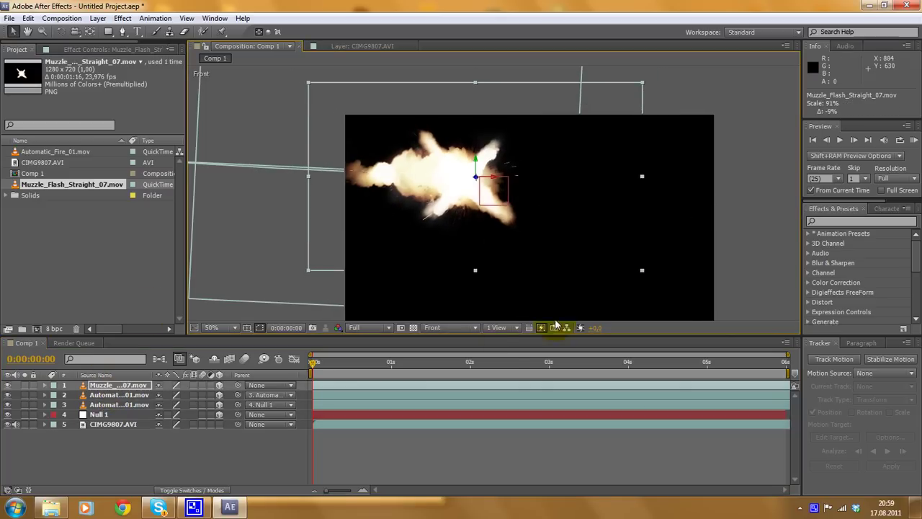
{"action": "left_click", "coordinate": [449, 327]}
{"action": "left_click", "coordinate": [456, 342]}
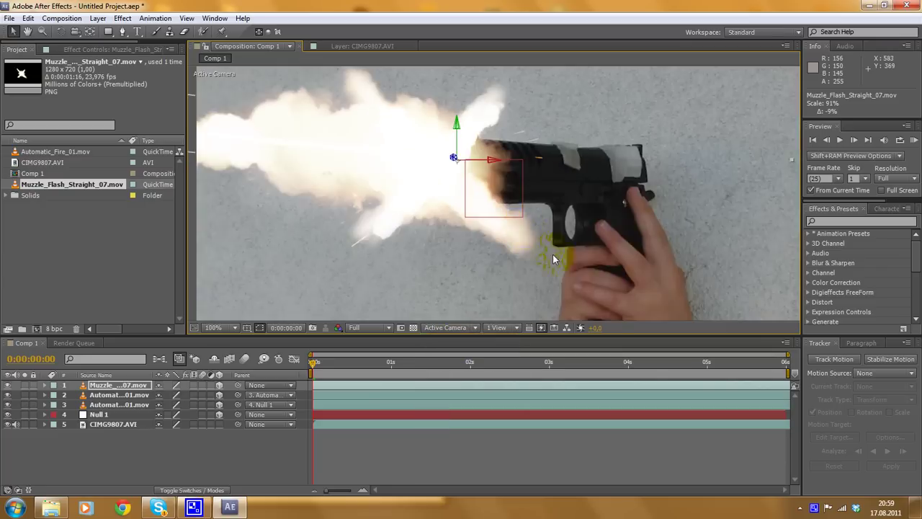
{"action": "left_click_drag", "start_coordinate": [644, 272], "coordinate": [599, 240]}
In Top view, use the Rotation tool to turn the flash to Orientation 0°, 52°, 0°
{"action": "left_click", "coordinate": [441, 329]}
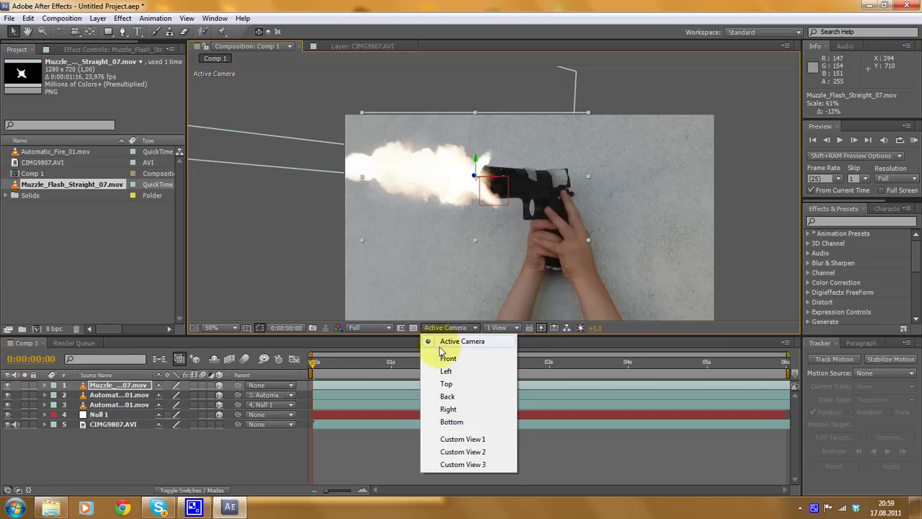
{"action": "left_click", "coordinate": [445, 359]}
{"action": "scroll", "coordinate": [516, 226], "scroll_direction": "up", "scroll_amount": 2}
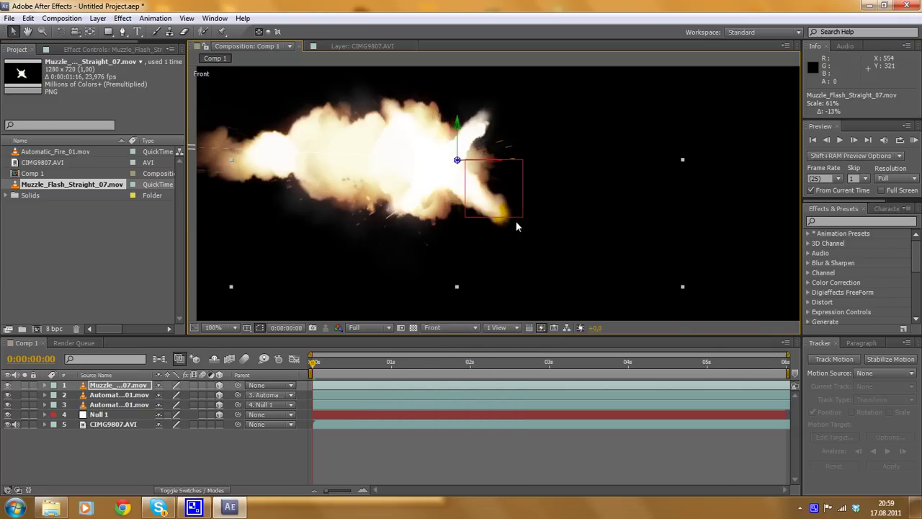
{"action": "left_click", "coordinate": [472, 332]}
{"action": "left_click", "coordinate": [448, 384]}
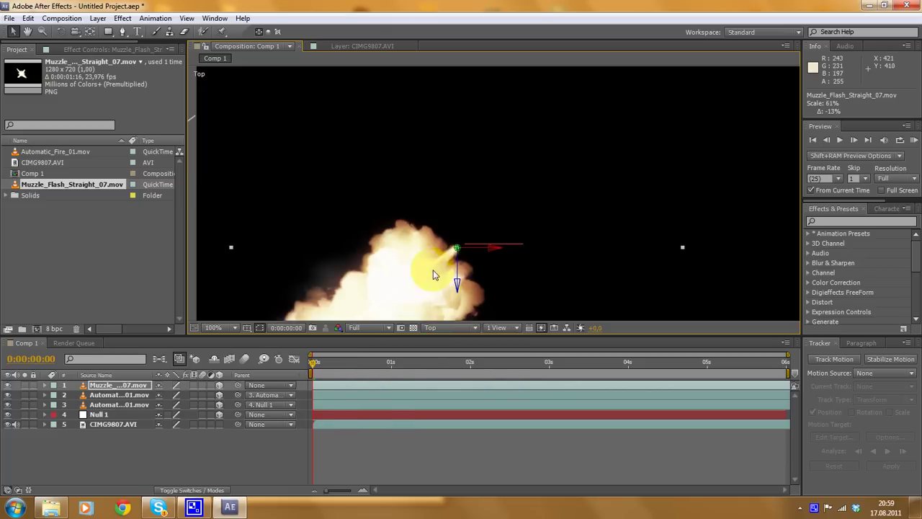
{"action": "left_click", "coordinate": [60, 31]}
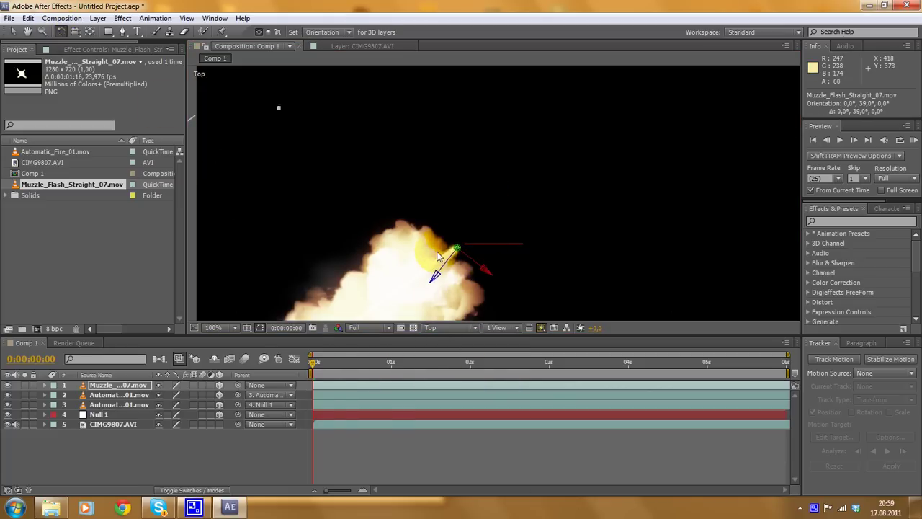
{"action": "scroll", "coordinate": [488, 265], "scroll_direction": "down", "scroll_amount": 2}
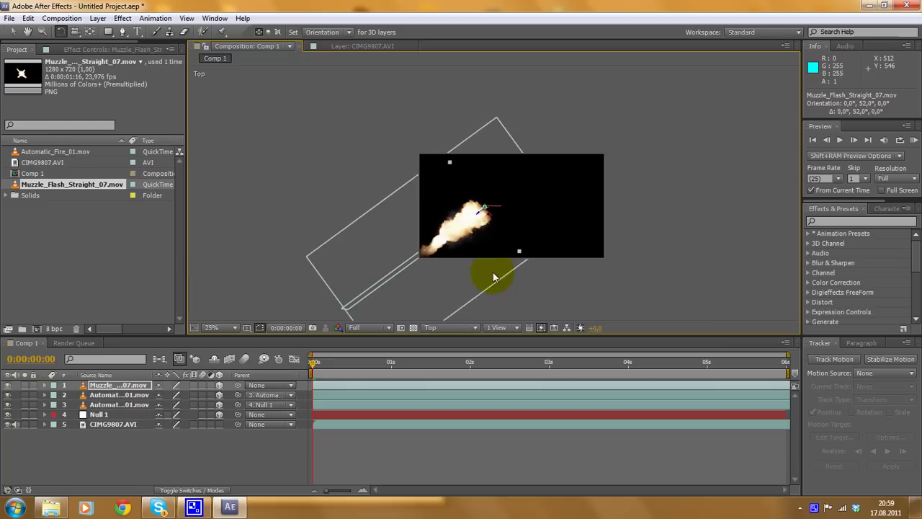
{"action": "scroll", "coordinate": [488, 265], "scroll_direction": "up", "scroll_amount": 1}
Check the angled flash in Custom View 1, then return to the Active Camera view
{"action": "left_click", "coordinate": [463, 331]}
{"action": "left_click", "coordinate": [462, 439]}
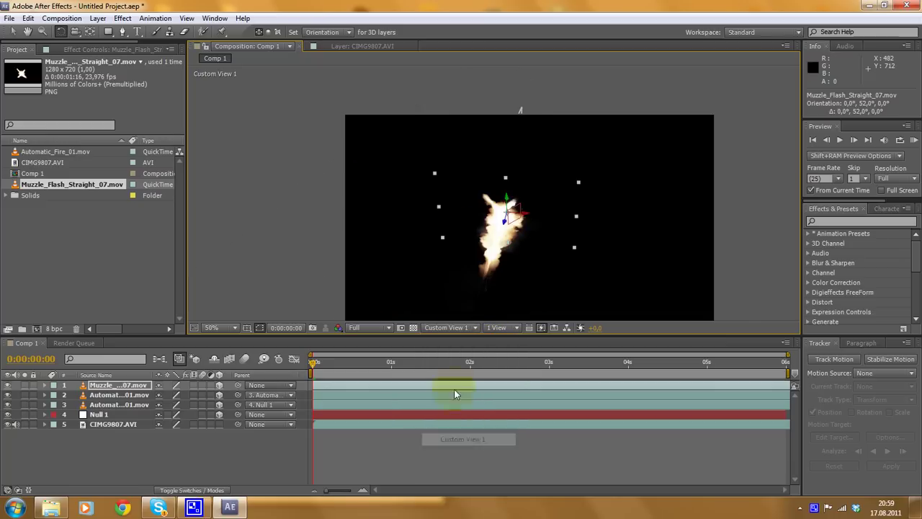
{"action": "scroll", "coordinate": [519, 282], "scroll_direction": "up", "scroll_amount": 2}
{"action": "left_click", "coordinate": [450, 328]}
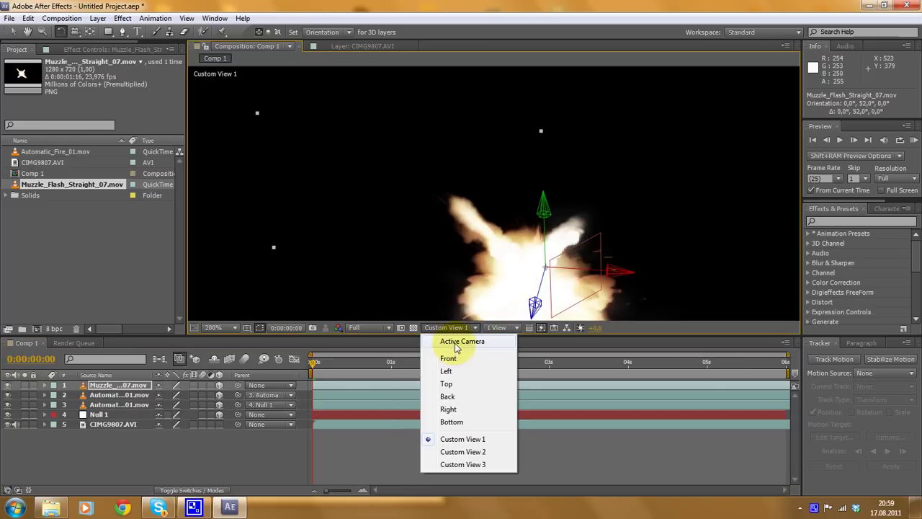
{"action": "left_click", "coordinate": [456, 343]}
{"action": "scroll", "coordinate": [519, 236], "scroll_direction": "down", "scroll_amount": 3}
{"action": "scroll", "coordinate": [519, 235], "scroll_direction": "up", "scroll_amount": 1}
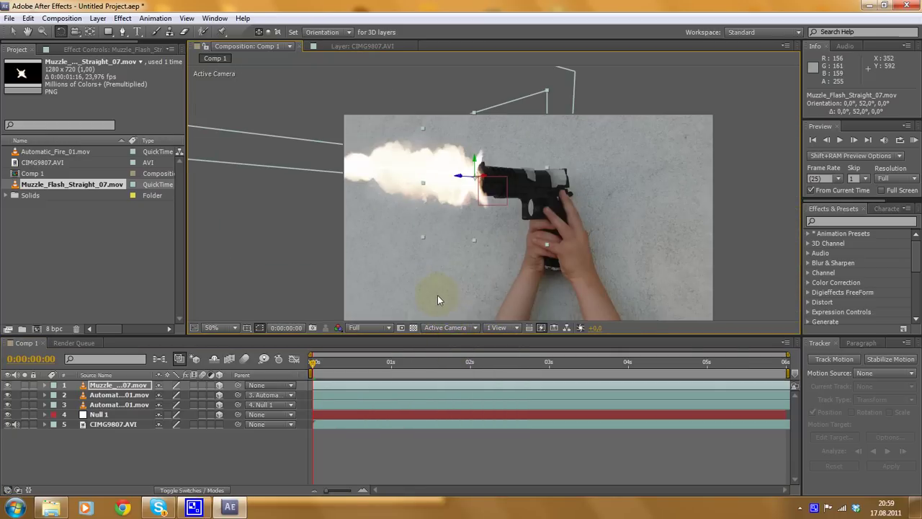
{"action": "left_click_drag", "start_coordinate": [317, 368], "coordinate": [230, 372]}
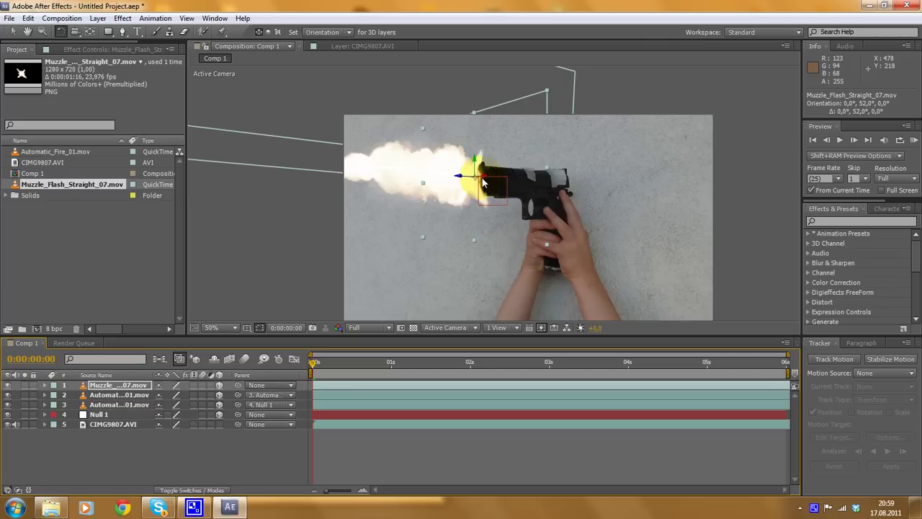
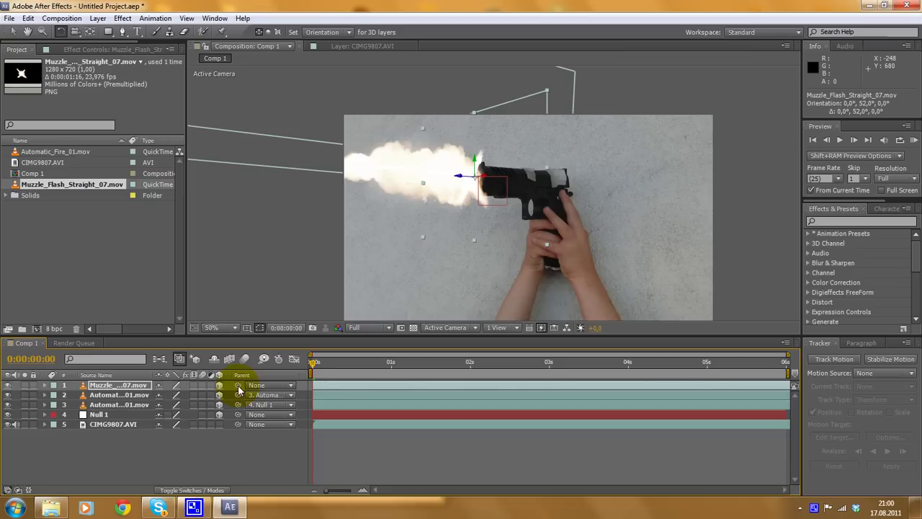
Parent the muzzle-flash layer to layer 3 (Automatic_Fire_01.mov) and scrub to confirm it tracks
{"action": "left_click_drag", "start_coordinate": [239, 387], "coordinate": [130, 402]}
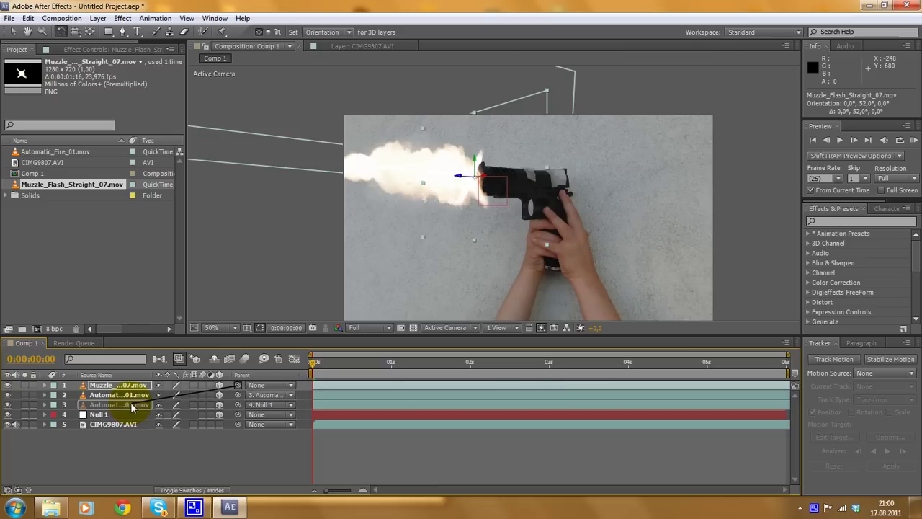
{"action": "left_click_drag", "start_coordinate": [130, 402], "coordinate": [130, 402]}
{"action": "left_click_drag", "start_coordinate": [315, 368], "coordinate": [577, 372]}
{"action": "left_click", "coordinate": [633, 193]}
{"action": "left_click", "coordinate": [566, 184]}
{"action": "left_click", "coordinate": [448, 262]}
{"action": "left_click", "coordinate": [441, 220]}
{"action": "left_click", "coordinate": [566, 207]}
{"action": "left_click", "coordinate": [614, 211]}
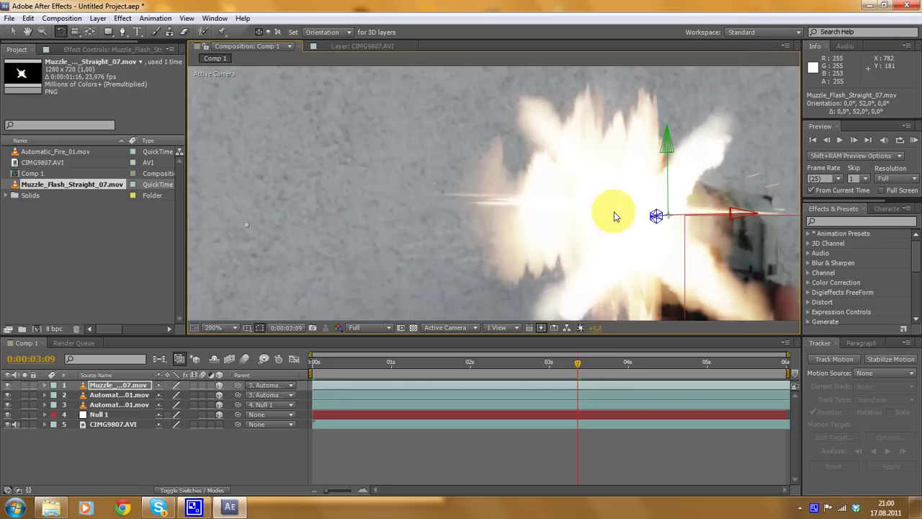
{"action": "left_click", "coordinate": [523, 207]}
{"action": "left_click", "coordinate": [443, 208]}
{"action": "left_click", "coordinate": [547, 205]}
{"action": "left_click", "coordinate": [502, 219]}
{"action": "left_click", "coordinate": [45, 364]}
{"action": "left_click", "coordinate": [78, 415]}
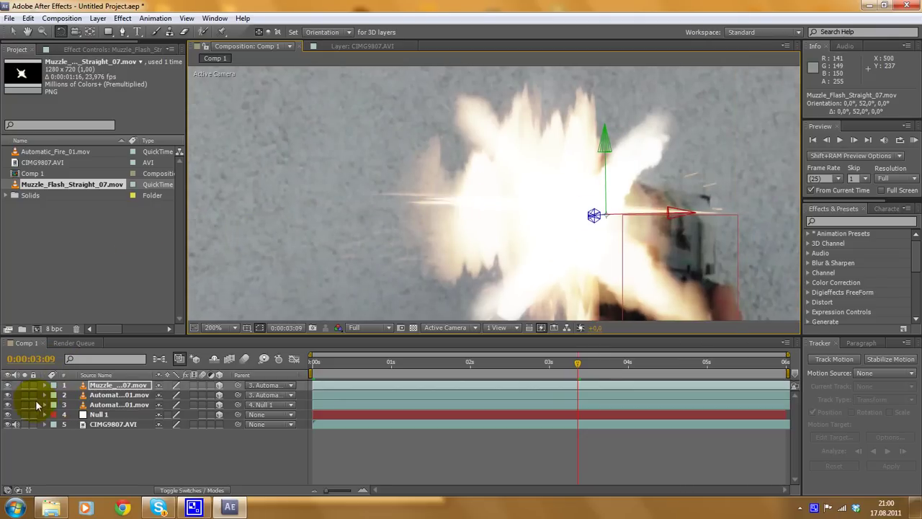
{"action": "left_click", "coordinate": [94, 395]}
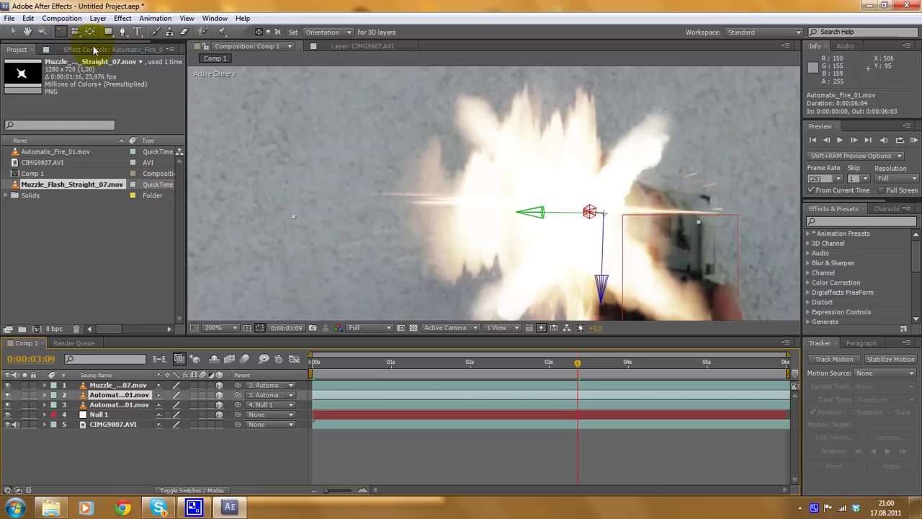
{"action": "left_click", "coordinate": [580, 210]}
{"action": "key", "text": "ctrl+z"}
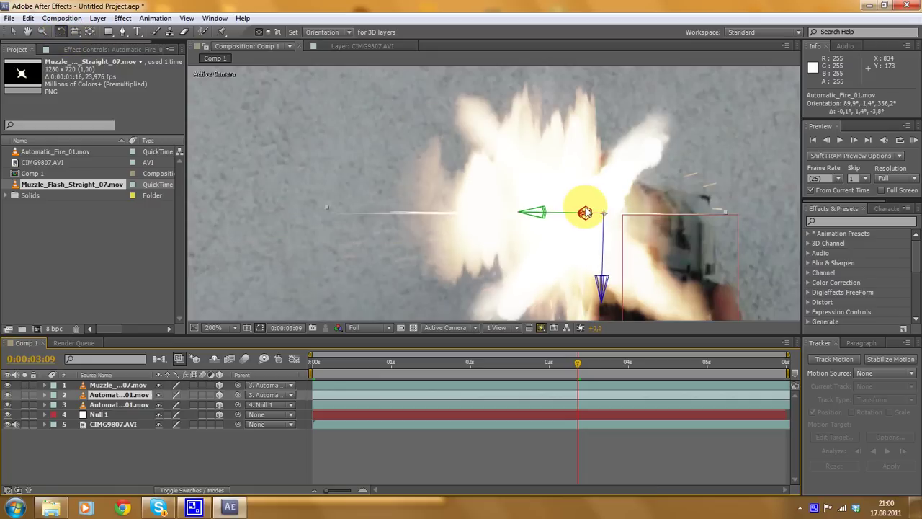
{"action": "mouse_move", "coordinate": [585, 216]}
{"action": "left_mouse_down"}
{"action": "mouse_move", "coordinate": [562, 220]}
{"action": "mouse_move", "coordinate": [597, 194]}
{"action": "mouse_move", "coordinate": [612, 165]}
{"action": "mouse_move", "coordinate": [608, 191]}
{"action": "mouse_move", "coordinate": [586, 210]}
{"action": "left_mouse_up"}
{"action": "key", "text": "ctrl+z"}
{"action": "left_click_drag", "start_coordinate": [504, 361], "coordinate": [315, 357]}
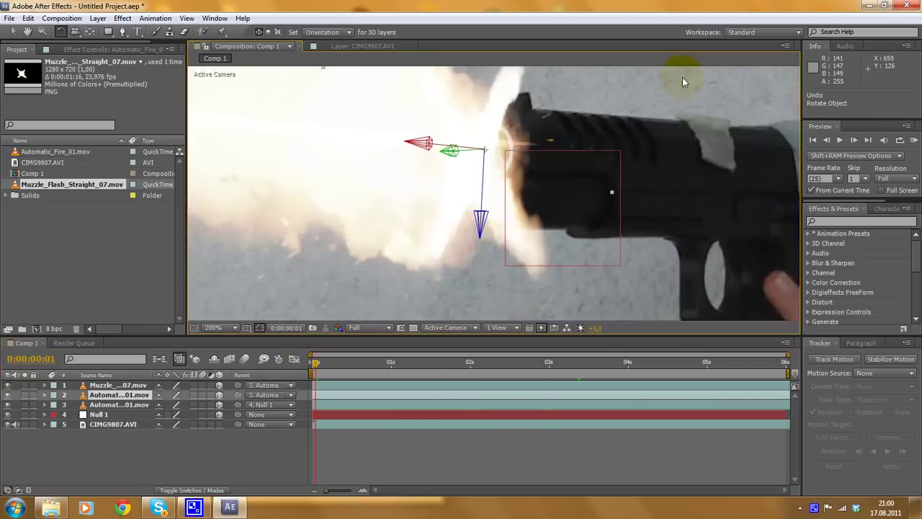
{"action": "left_click_drag", "start_coordinate": [475, 160], "coordinate": [525, 140]}
{"action": "key", "text": "ctrl+z"}
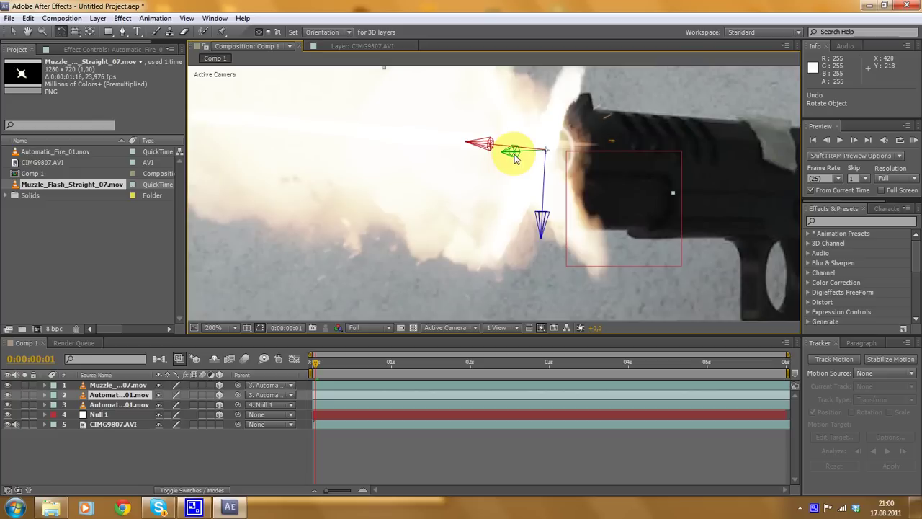
{"action": "scroll", "coordinate": [508, 169], "scroll_direction": "down", "scroll_amount": 2}
{"action": "left_click_drag", "start_coordinate": [507, 172], "coordinate": [488, 173]}
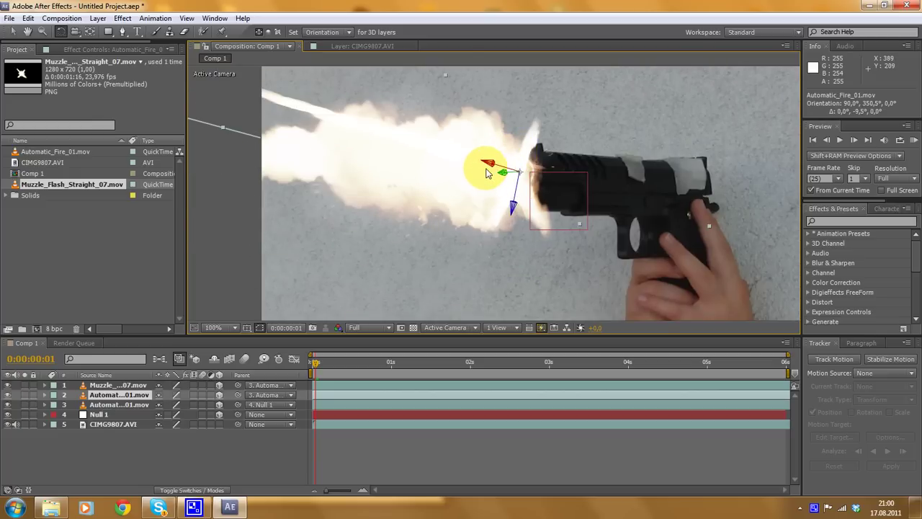
{"action": "key", "text": "ctrl+z"}
Inspect the 3D scene from Custom View 1 and then the Front view
{"action": "left_click", "coordinate": [440, 327]}
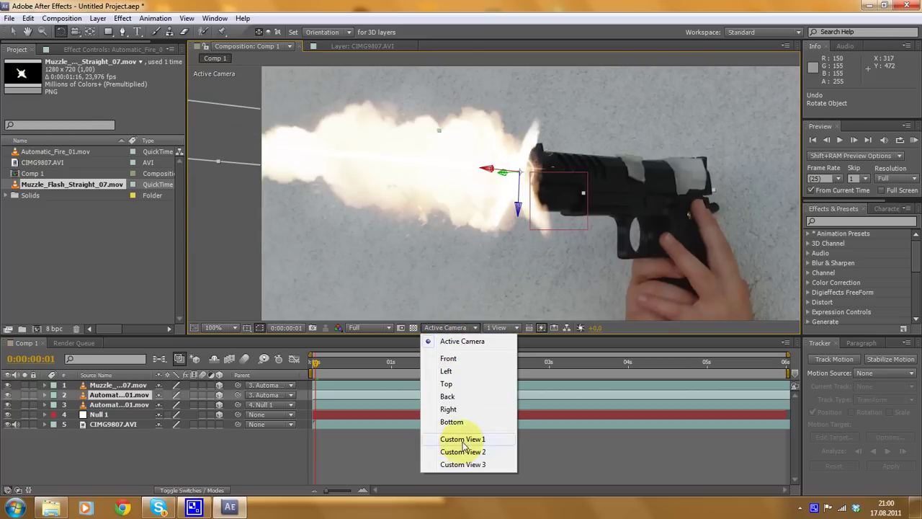
{"action": "left_click", "coordinate": [463, 439]}
{"action": "scroll", "coordinate": [572, 252], "scroll_direction": "up", "scroll_amount": 2}
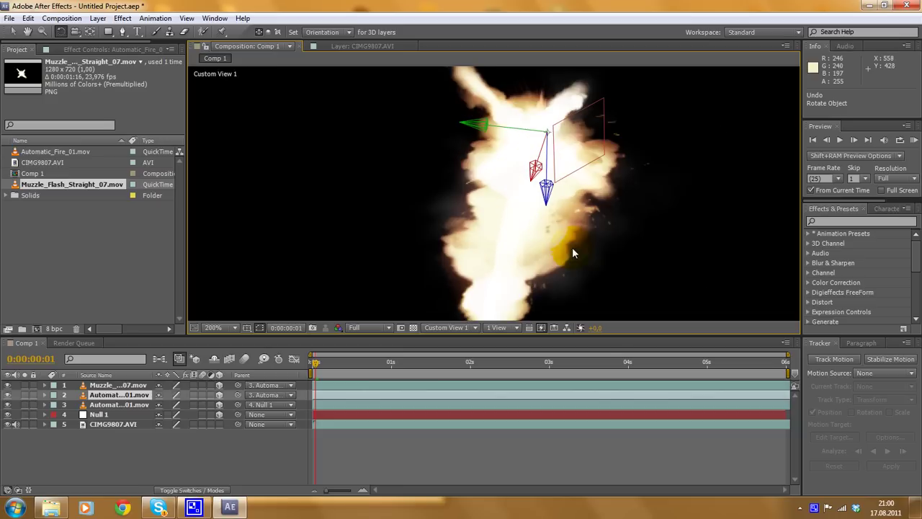
{"action": "scroll", "coordinate": [584, 285], "scroll_direction": "down", "scroll_amount": 3}
{"action": "left_click", "coordinate": [462, 328]}
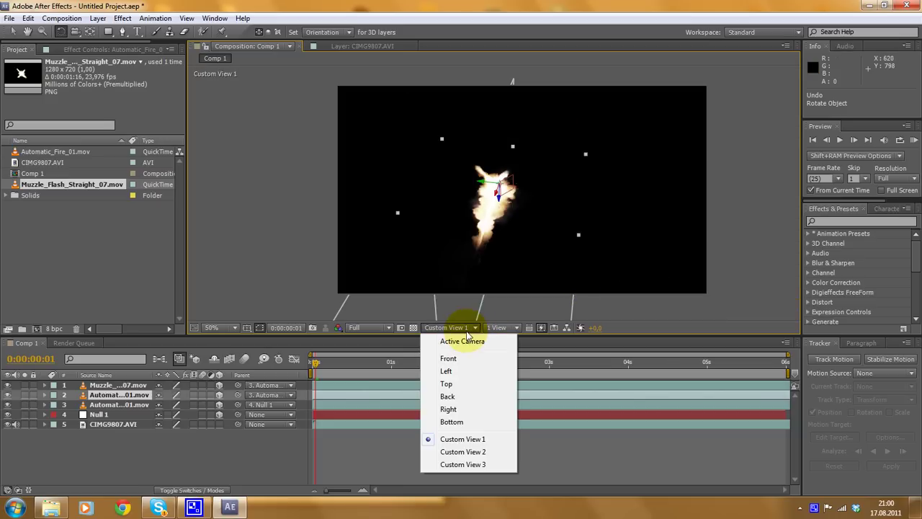
{"action": "left_click", "coordinate": [469, 304]}
{"action": "scroll", "coordinate": [465, 214], "scroll_direction": "up", "scroll_amount": 2}
{"action": "scroll", "coordinate": [465, 214], "scroll_direction": "up", "scroll_amount": 1}
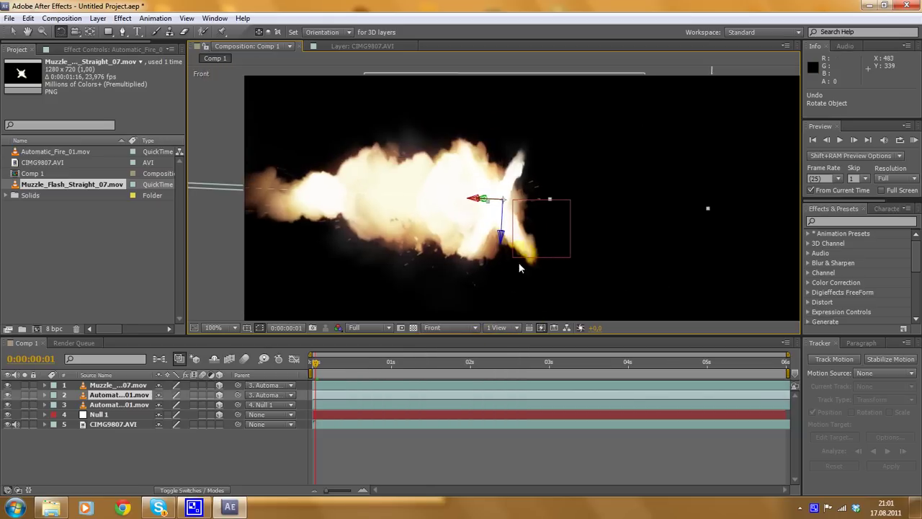
Hide the fireball and X-shaped flash layers, then return to the Active Camera view
{"action": "left_click", "coordinate": [8, 405]}
{"action": "left_click", "coordinate": [8, 395]}
{"action": "left_click", "coordinate": [8, 395]}
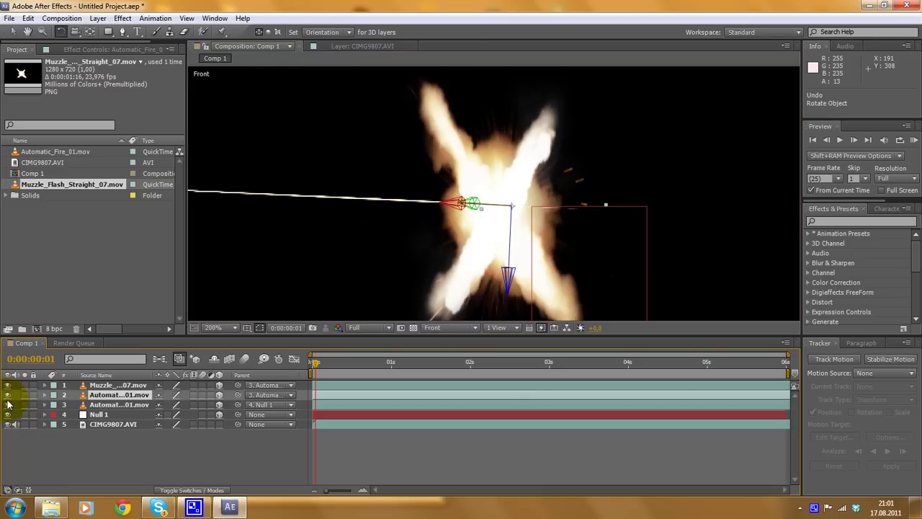
{"action": "left_click", "coordinate": [8, 405]}
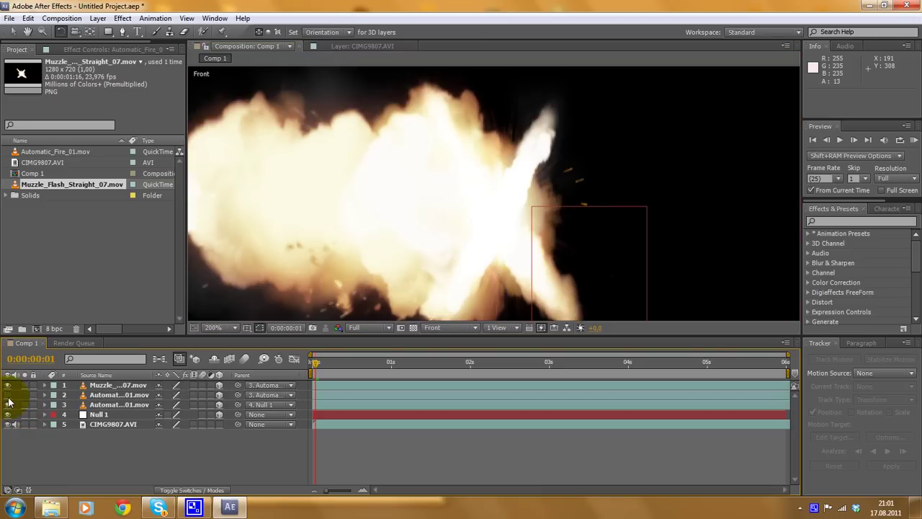
{"action": "left_click", "coordinate": [8, 404]}
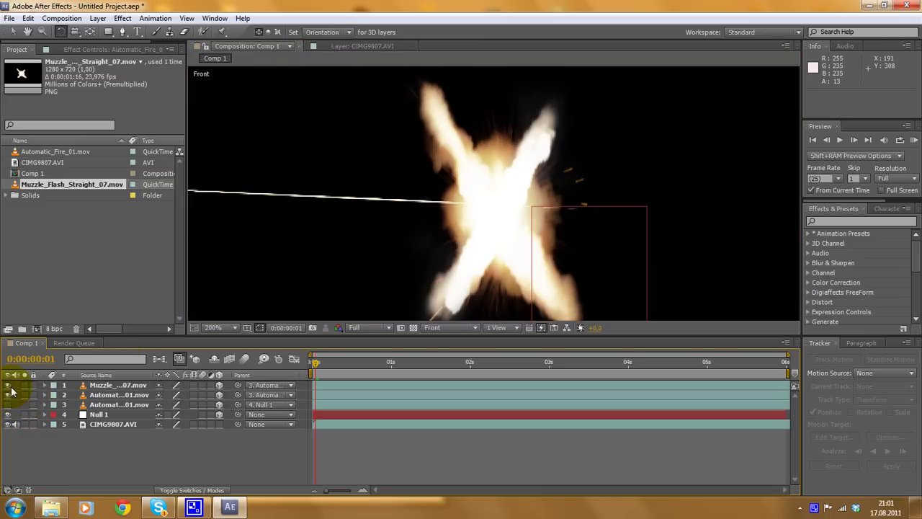
{"action": "left_click", "coordinate": [8, 395]}
{"action": "left_click", "coordinate": [501, 328]}
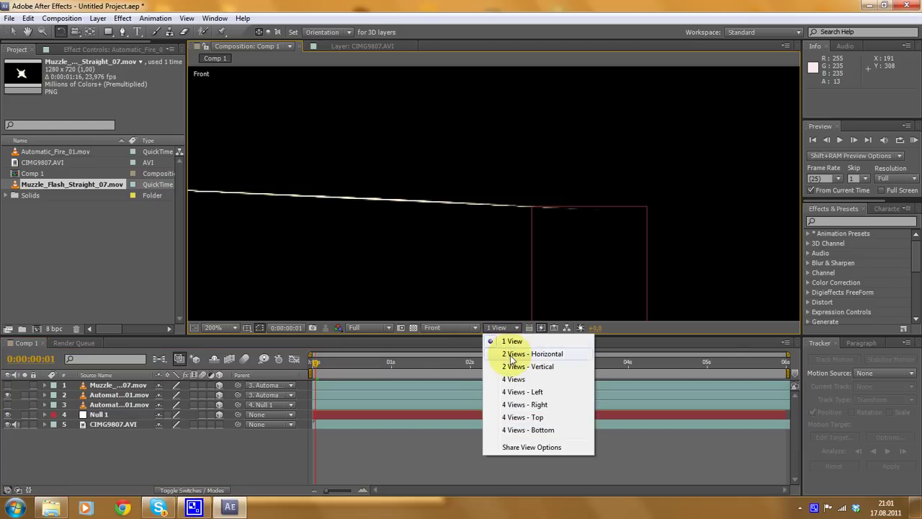
{"action": "left_click", "coordinate": [433, 328]}
{"action": "left_click", "coordinate": [461, 284]}
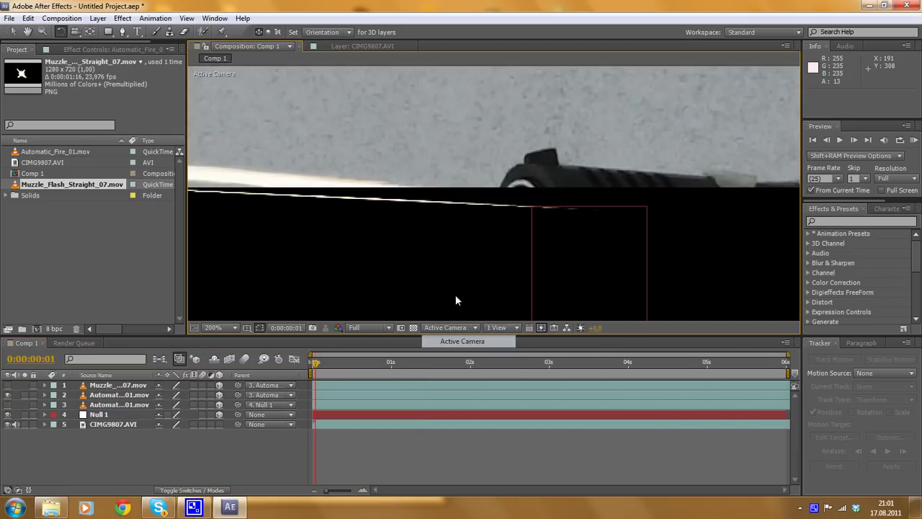
Rotate Automatic_Fire_01.mov to 141.7° for a wide flame, previewing with all flash layers visible
{"action": "left_click", "coordinate": [119, 395]}
{"action": "mouse_move", "coordinate": [472, 200]}
{"action": "left_mouse_down"}
{"action": "mouse_move", "coordinate": [469, 179]}
{"action": "mouse_move", "coordinate": [416, 150]}
{"action": "mouse_move", "coordinate": [476, 176]}
{"action": "mouse_move", "coordinate": [469, 169]}
{"action": "mouse_move", "coordinate": [465, 183]}
{"action": "mouse_move", "coordinate": [454, 149]}
{"action": "mouse_move", "coordinate": [435, 145]}
{"action": "mouse_move", "coordinate": [518, 202]}
{"action": "mouse_move", "coordinate": [523, 173]}
{"action": "mouse_move", "coordinate": [519, 180]}
{"action": "mouse_move", "coordinate": [511, 143]}
{"action": "mouse_move", "coordinate": [511, 172]}
{"action": "left_mouse_up"}
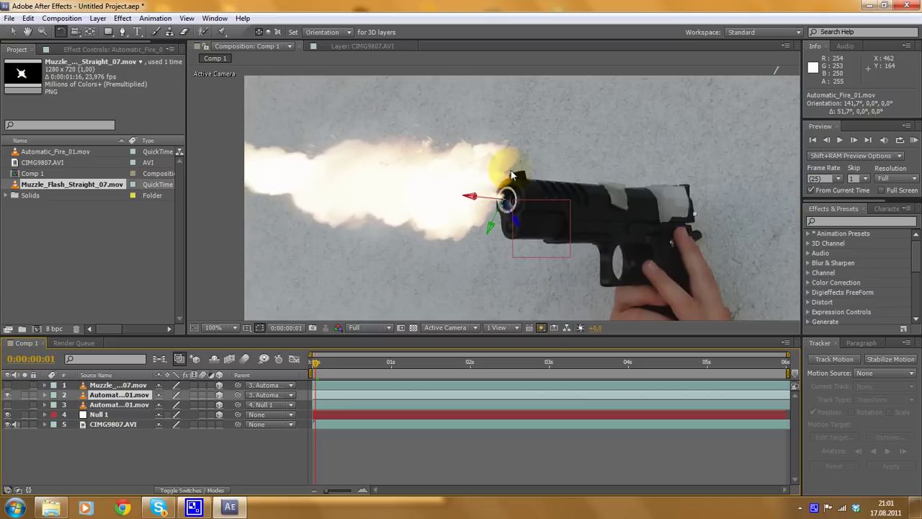
{"action": "left_click", "coordinate": [7, 405]}
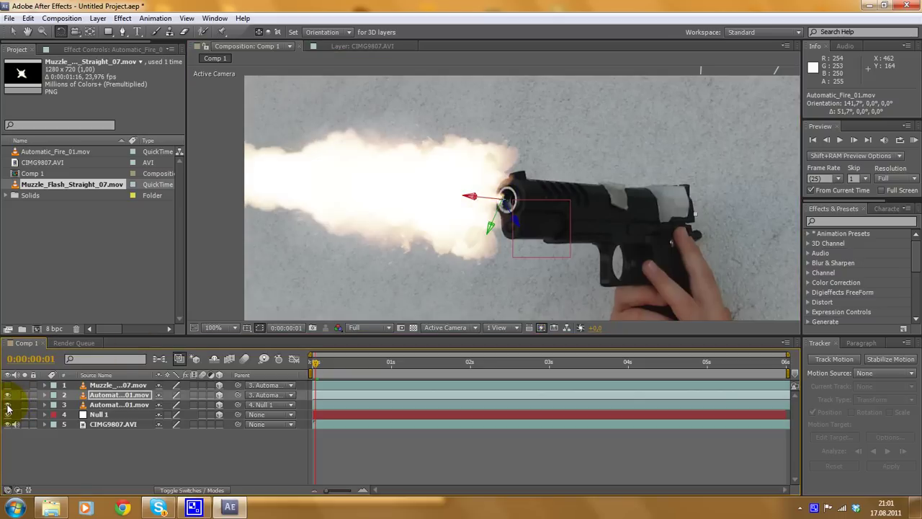
{"action": "left_click", "coordinate": [7, 386]}
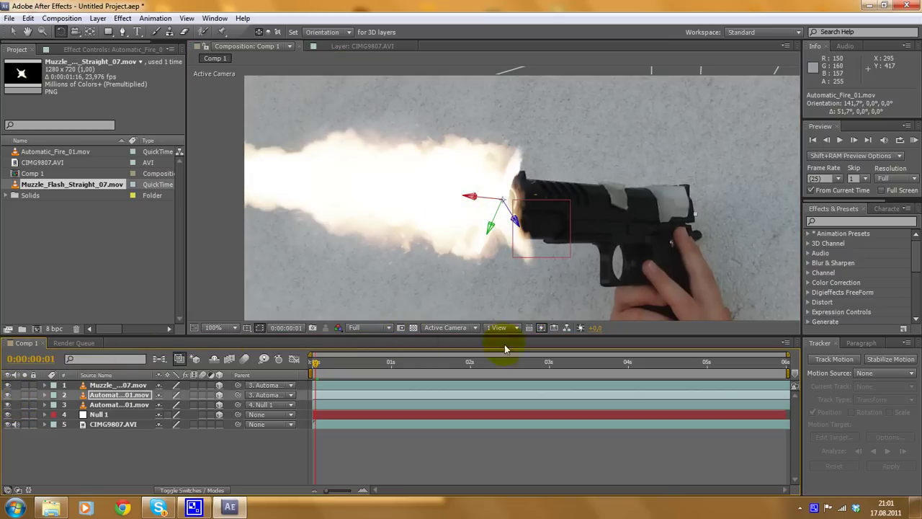
{"action": "left_click_drag", "start_coordinate": [395, 366], "coordinate": [679, 362]}
{"action": "left_click_drag", "start_coordinate": [657, 253], "coordinate": [494, 258]}
{"action": "scroll", "coordinate": [521, 235], "scroll_direction": "up", "scroll_amount": 1}
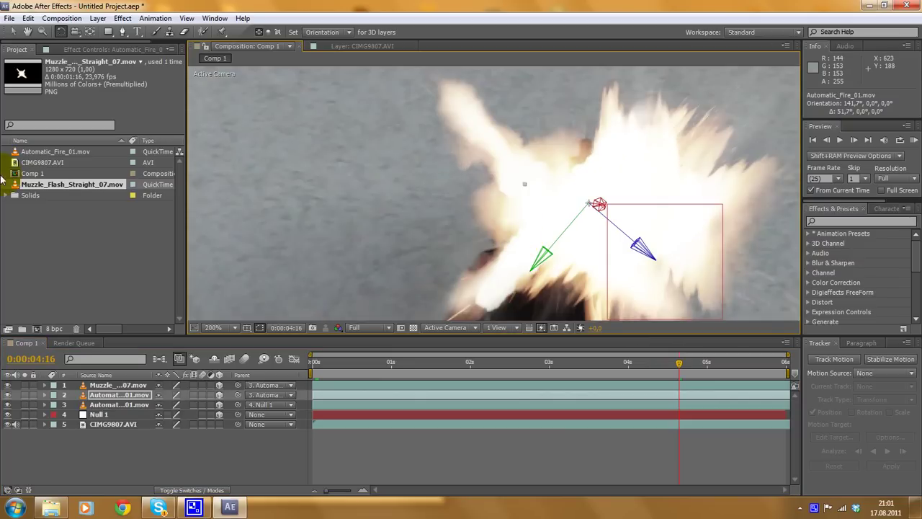
Scale the Muzzle_Flash_Straight_07.mov layer up to 63.8% in its Transform properties
{"action": "left_click", "coordinate": [49, 153]}
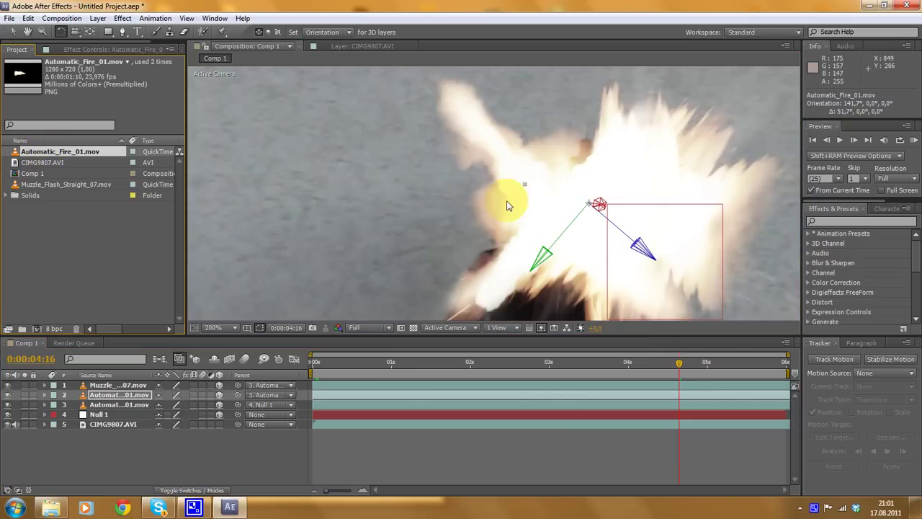
{"action": "scroll", "coordinate": [507, 206], "scroll_direction": "down", "scroll_amount": 1}
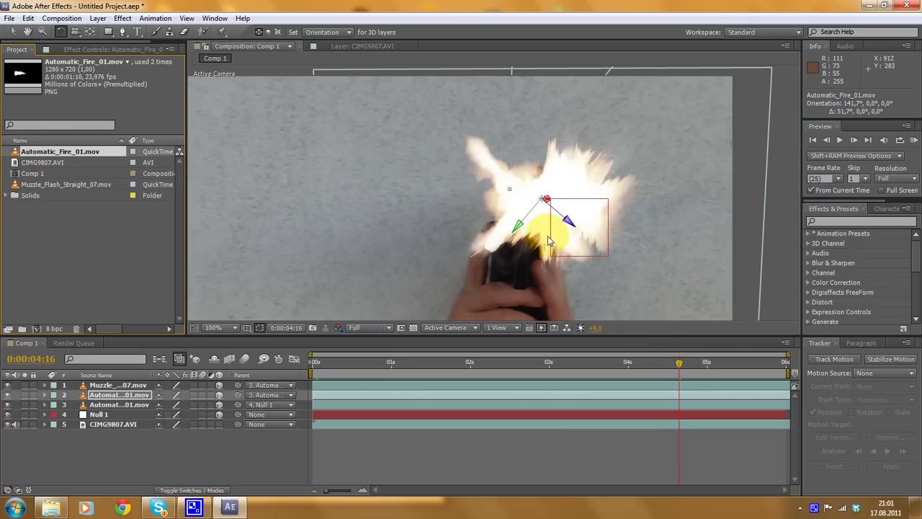
{"action": "left_click", "coordinate": [108, 386]}
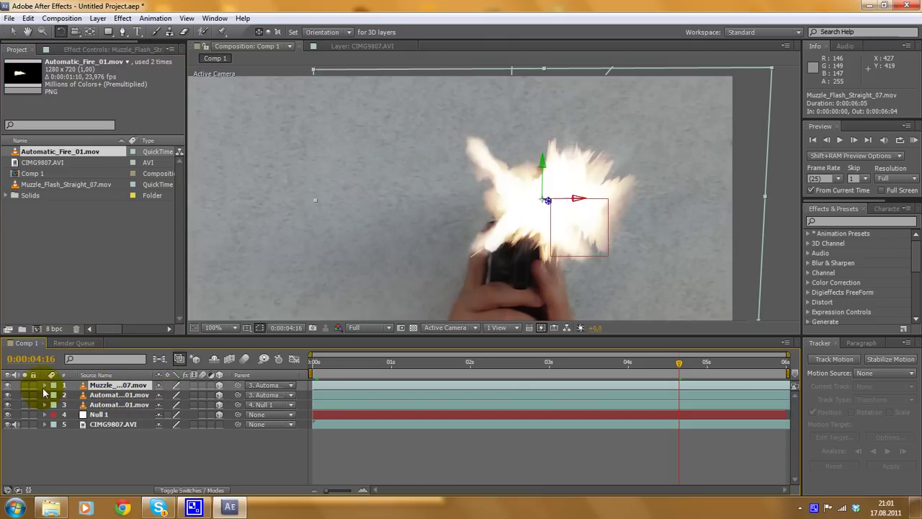
{"action": "left_click", "coordinate": [44, 385]}
{"action": "left_click", "coordinate": [54, 408]}
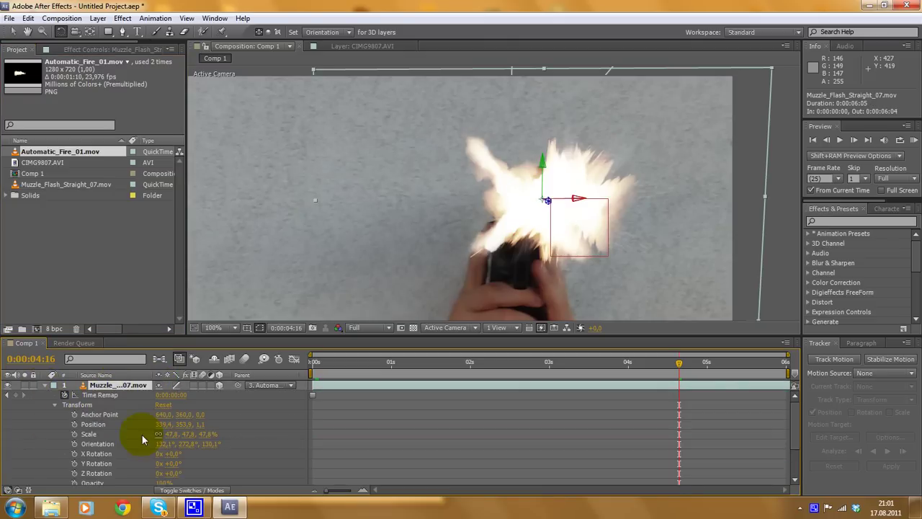
{"action": "left_click_drag", "start_coordinate": [175, 430], "coordinate": [181, 428]}
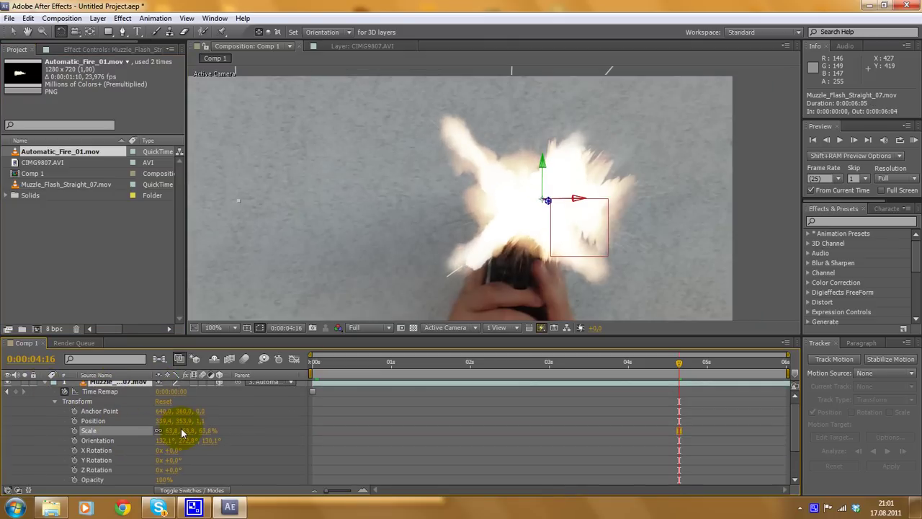
Move the muzzle flash along its x axis to 338.6, 353.0, 26.2 and preview from 0:00
{"action": "left_click", "coordinate": [10, 32]}
{"action": "left_click_drag", "start_coordinate": [577, 199], "coordinate": [589, 228]}
{"action": "left_click_drag", "start_coordinate": [679, 362], "coordinate": [245, 358]}
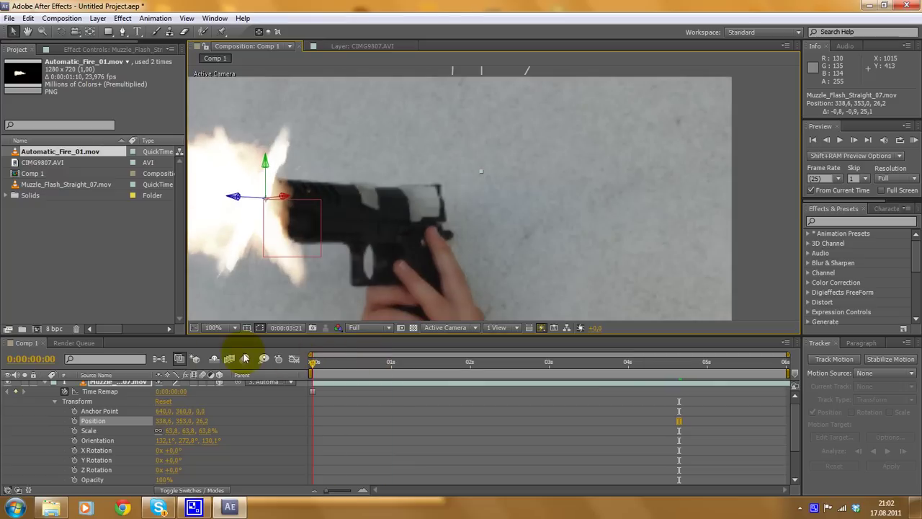
{"action": "scroll", "coordinate": [428, 249], "scroll_direction": "down", "scroll_amount": 2}
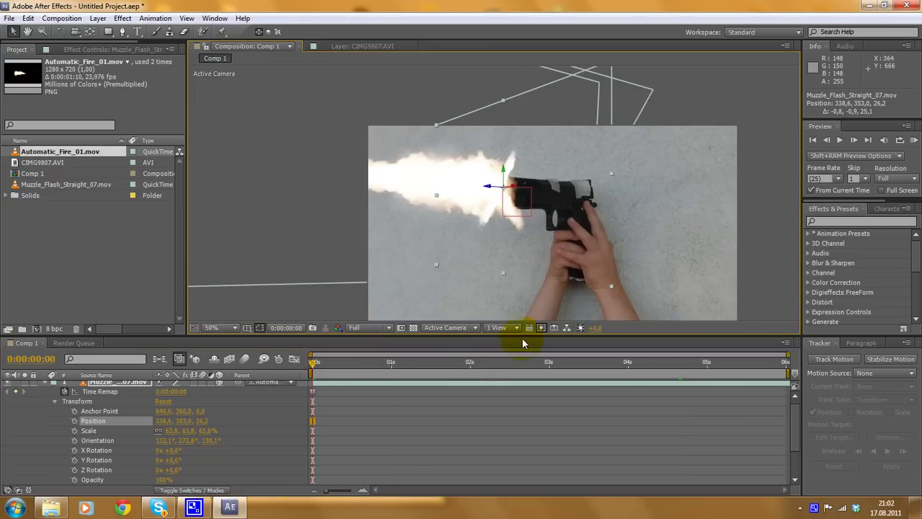
{"action": "left_click_drag", "start_coordinate": [447, 365], "coordinate": [232, 364]}
Import Powder_Hits_06.mov from Action Essentials 2 > 13. Powder_Hits and add it to the composition
{"action": "left_click", "coordinate": [51, 507]}
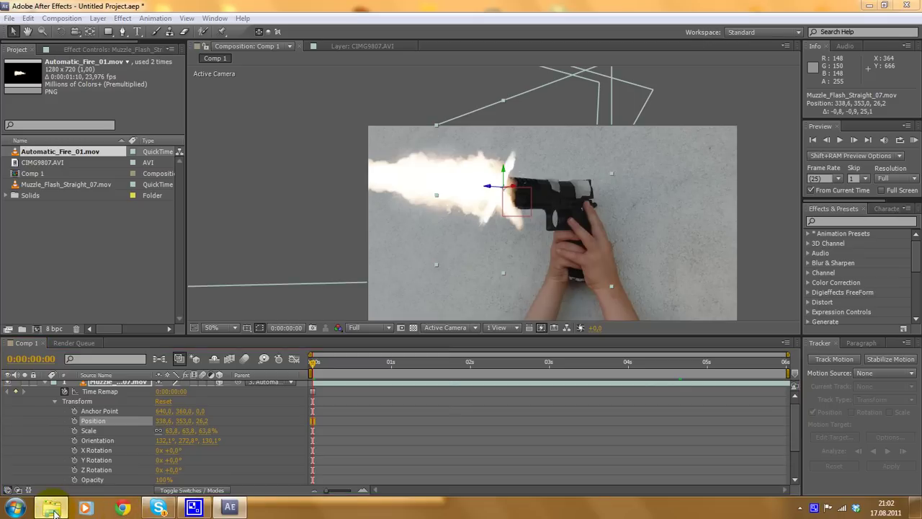
{"action": "left_click_drag", "start_coordinate": [344, 64], "coordinate": [339, 87]}
{"action": "key", "text": "BackSpace"}
{"action": "double_click", "coordinate": [331, 214]}
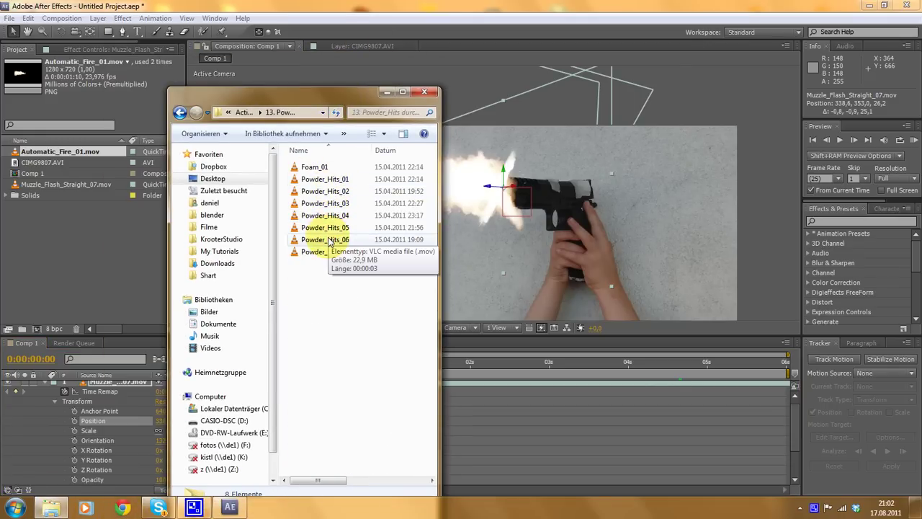
{"action": "mouse_move", "coordinate": [337, 245]}
{"action": "left_mouse_down"}
{"action": "mouse_move", "coordinate": [126, 231]}
{"action": "mouse_move", "coordinate": [99, 248]}
{"action": "mouse_move", "coordinate": [342, 259]}
{"action": "left_mouse_up"}
{"action": "double_click", "coordinate": [351, 246]}
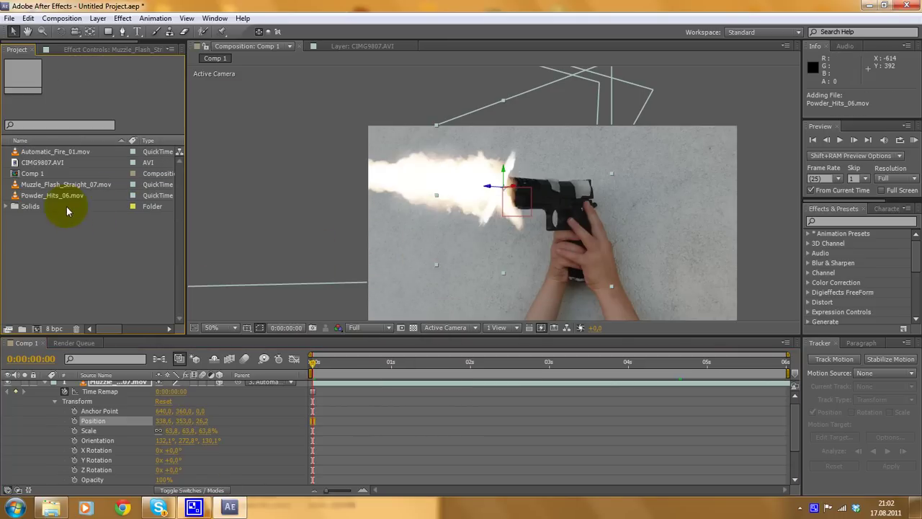
{"action": "left_click_drag", "start_coordinate": [62, 196], "coordinate": [52, 400]}
Set the Powder_Hits_06.mov layer's blending mode to Lighten
{"action": "left_click", "coordinate": [46, 395]}
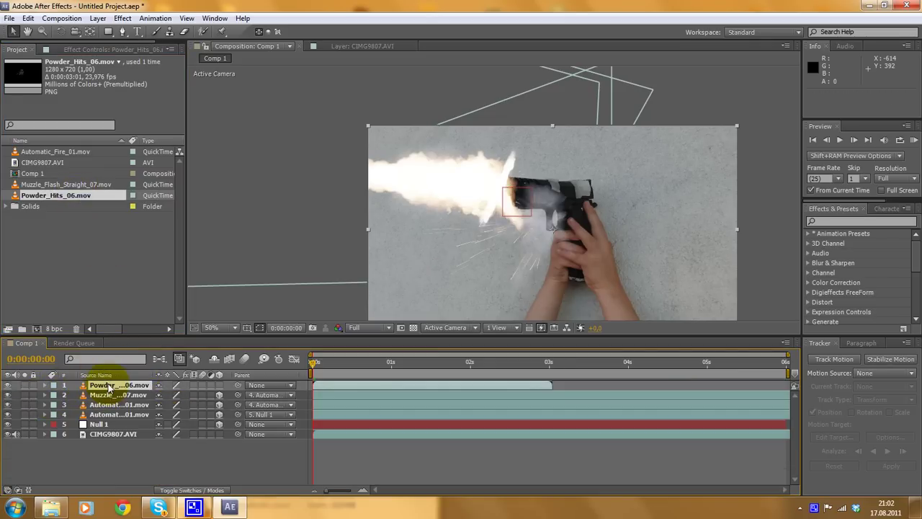
{"action": "left_click", "coordinate": [94, 18]}
{"action": "mouse_move", "coordinate": [85, 19]}
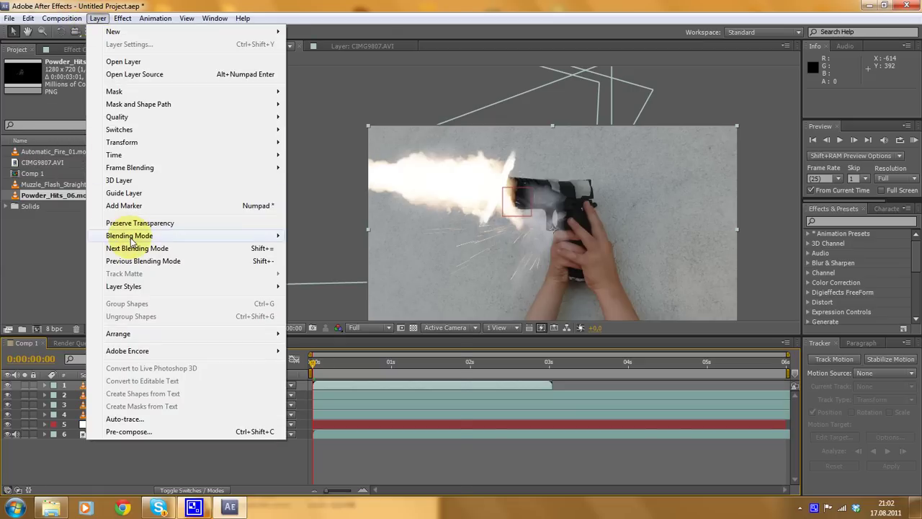
{"action": "mouse_move", "coordinate": [134, 235]}
{"action": "left_click", "coordinate": [328, 213]}
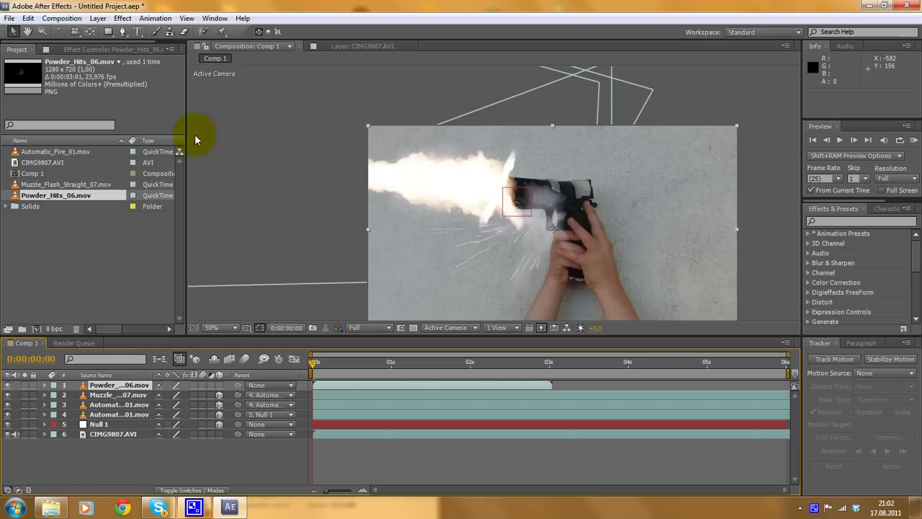
Freeze the powder hit clip on one frame, extend it to comp end, and parent it to layer 4
{"action": "right_click", "coordinate": [323, 384]}
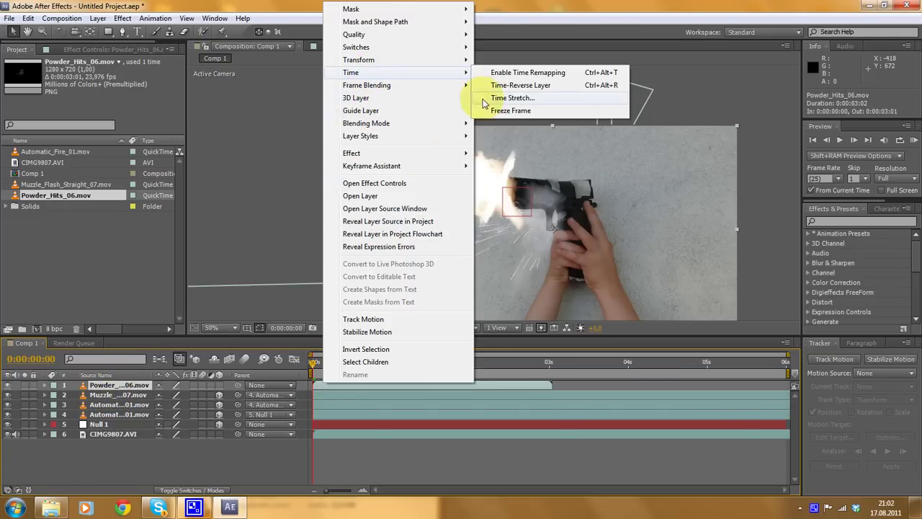
{"action": "left_click", "coordinate": [504, 109]}
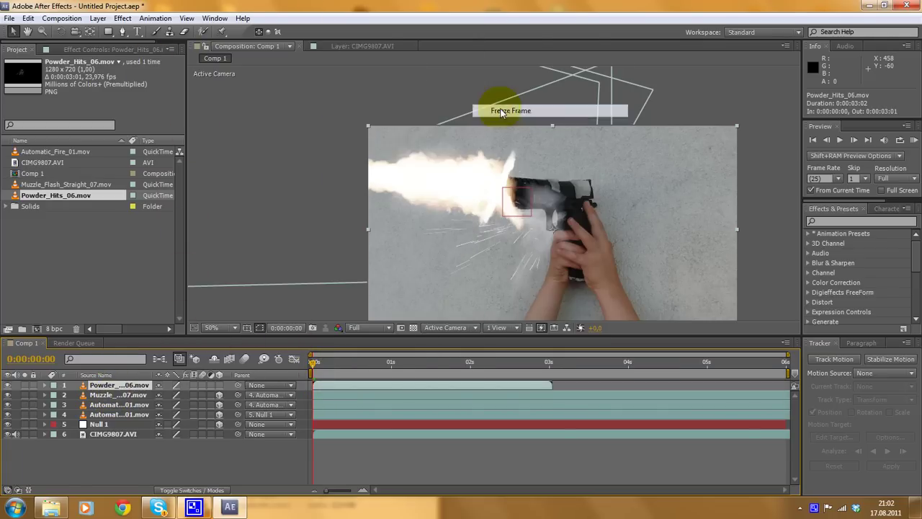
{"action": "left_click", "coordinate": [44, 386]}
{"action": "left_click_drag", "start_coordinate": [553, 385], "coordinate": [790, 385]}
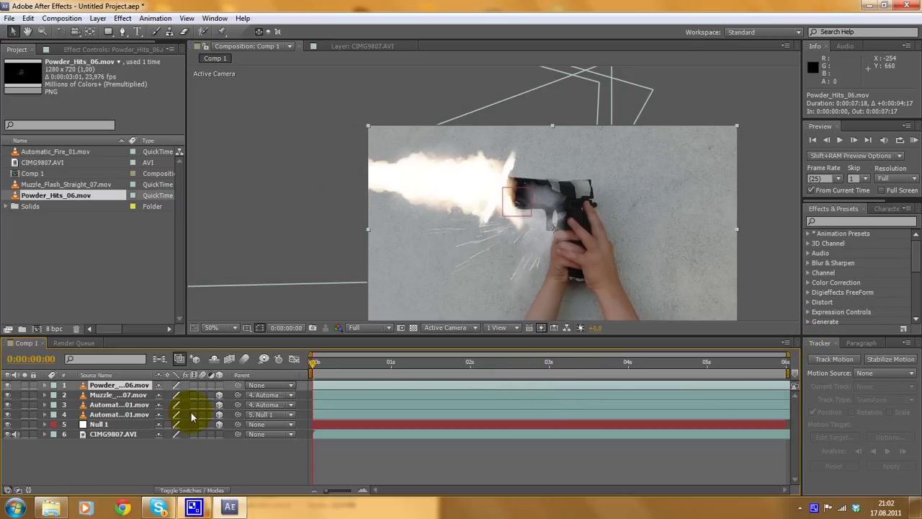
{"action": "left_click_drag", "start_coordinate": [237, 386], "coordinate": [137, 415]}
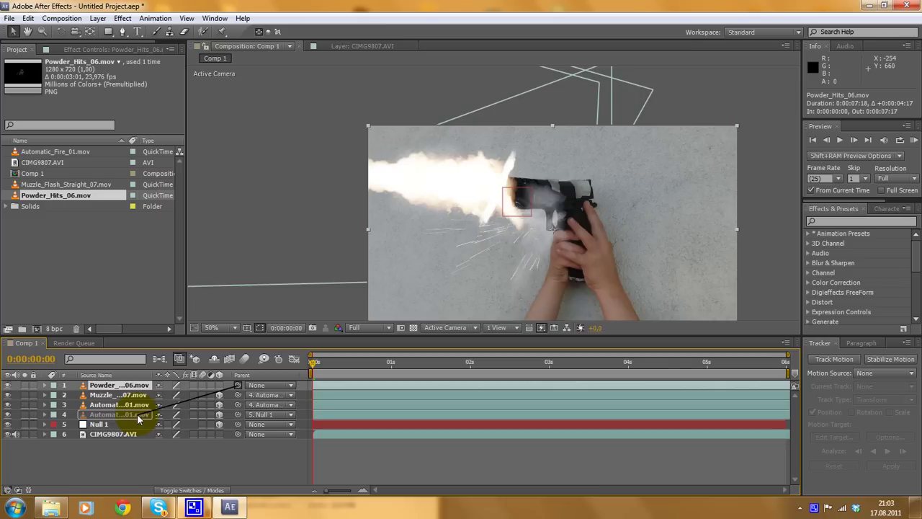
{"action": "left_click_drag", "start_coordinate": [137, 414], "coordinate": [137, 413]}
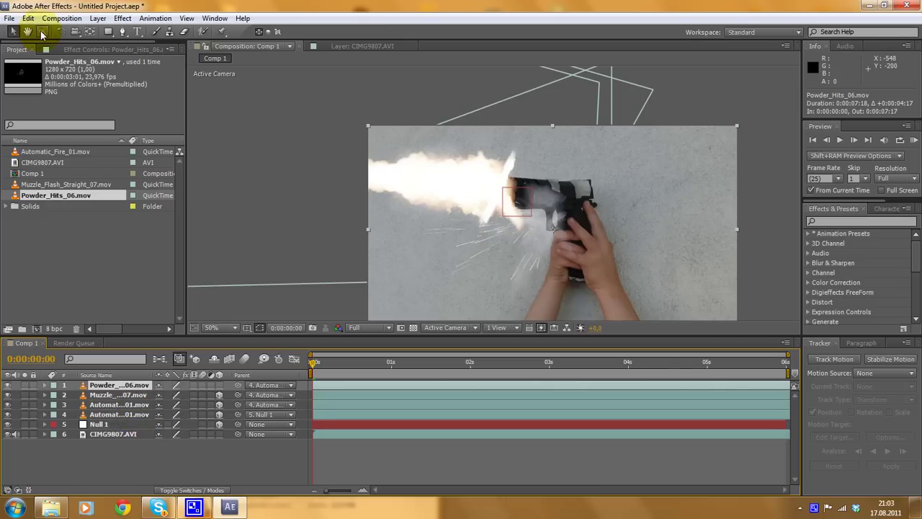
Make the powder hit layer 3D and, in Top view, move it toward the muzzle and rotate it to 0, 48, 0
{"action": "right_click", "coordinate": [111, 383]}
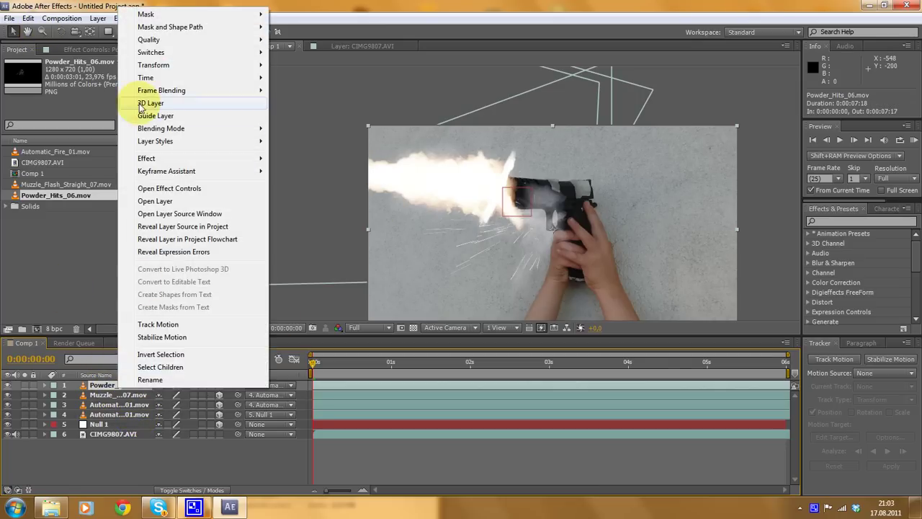
{"action": "left_click", "coordinate": [147, 103]}
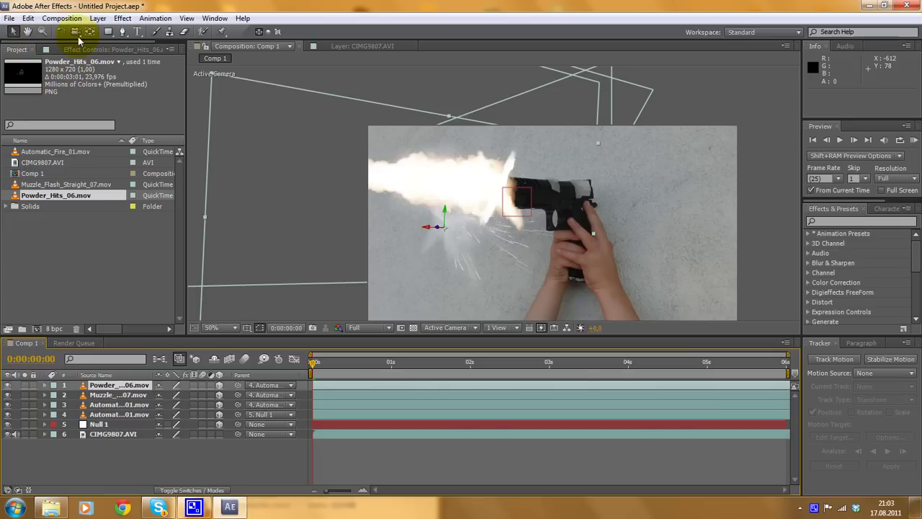
{"action": "left_click", "coordinate": [445, 328]}
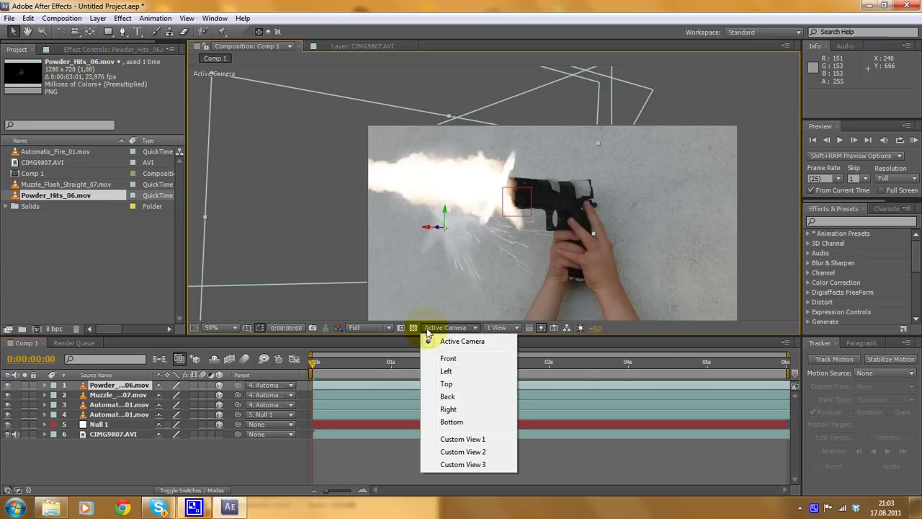
{"action": "left_click", "coordinate": [453, 384]}
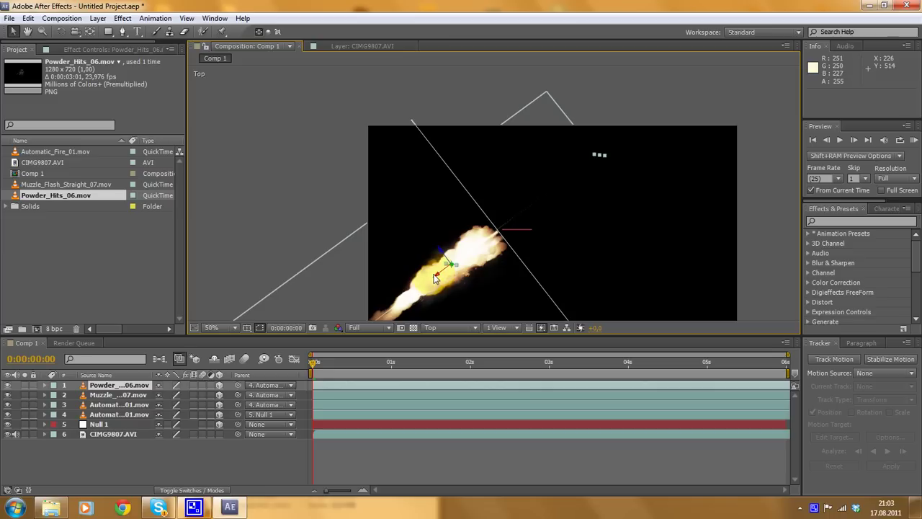
{"action": "left_click_drag", "start_coordinate": [436, 275], "coordinate": [468, 253]}
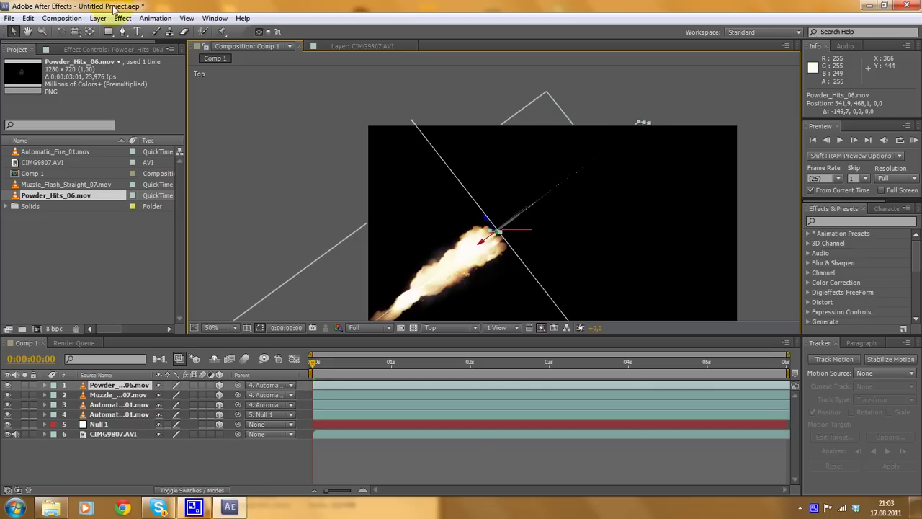
{"action": "left_click", "coordinate": [61, 32]}
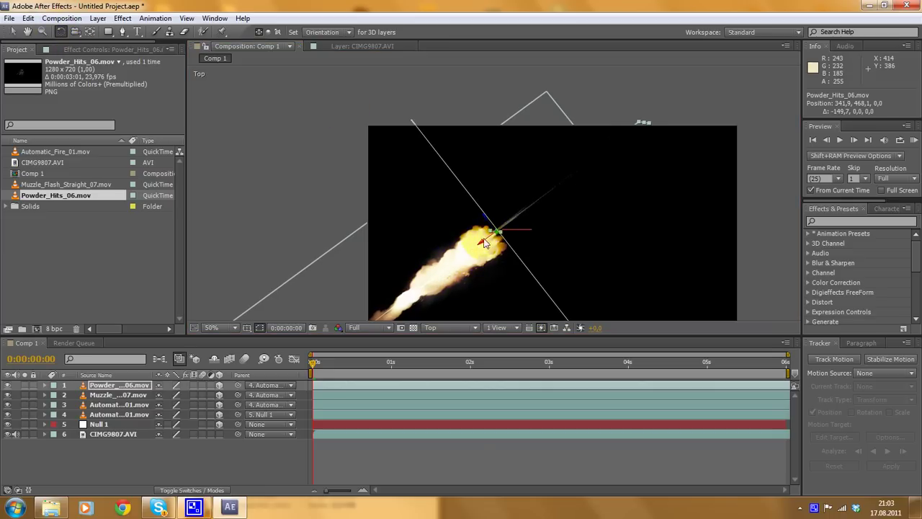
{"action": "left_click_drag", "start_coordinate": [496, 234], "coordinate": [486, 243]}
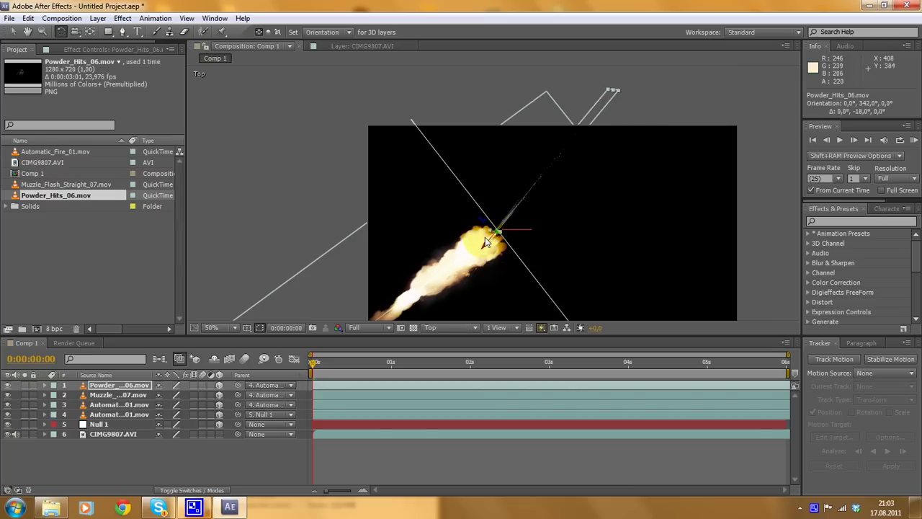
{"action": "left_click_drag", "start_coordinate": [554, 251], "coordinate": [470, 184]}
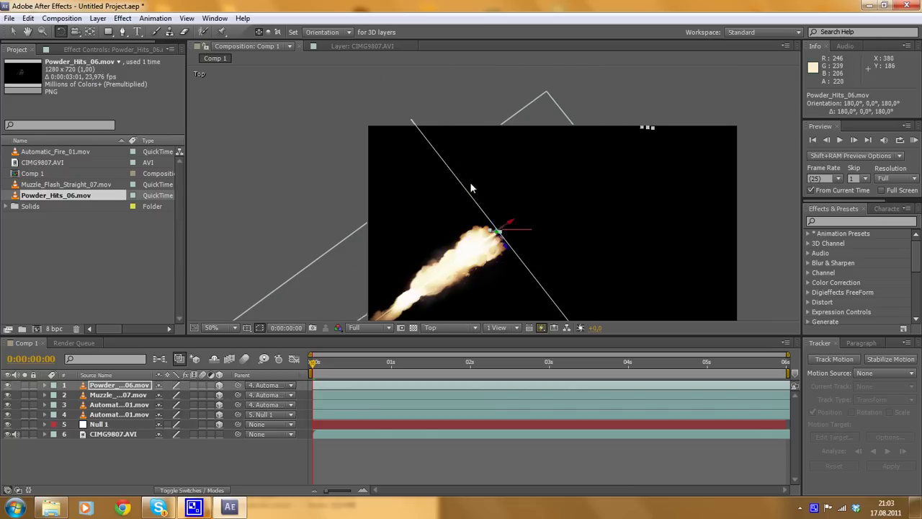
{"action": "left_click_drag", "start_coordinate": [342, 225], "coordinate": [472, 313]}
In Active Camera view, roll the powder hit layer and move it up to the gun muzzle
{"action": "left_click", "coordinate": [462, 329]}
{"action": "left_click", "coordinate": [434, 284]}
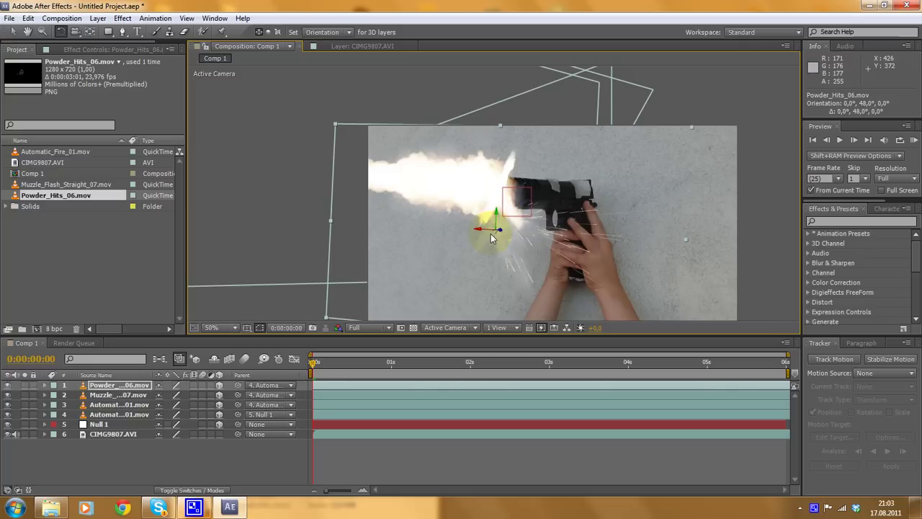
{"action": "left_click_drag", "start_coordinate": [503, 233], "coordinate": [519, 167]}
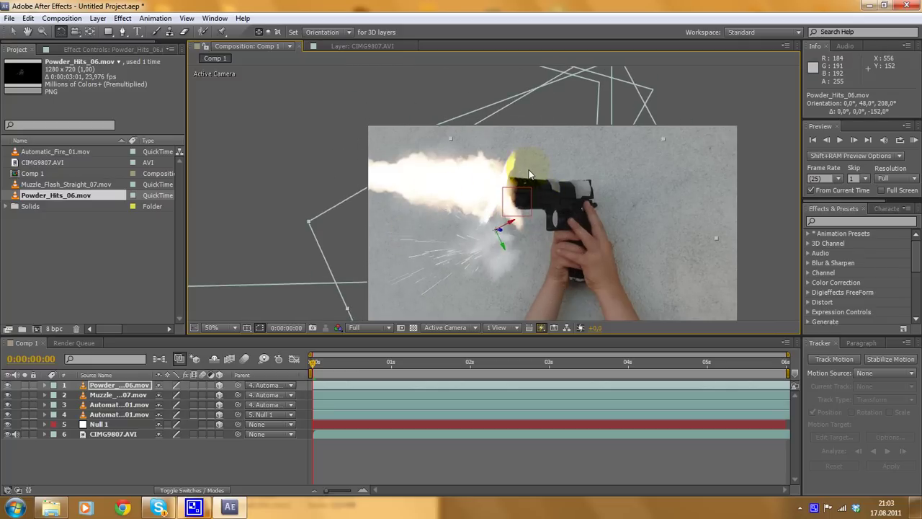
{"action": "left_click", "coordinate": [13, 32]}
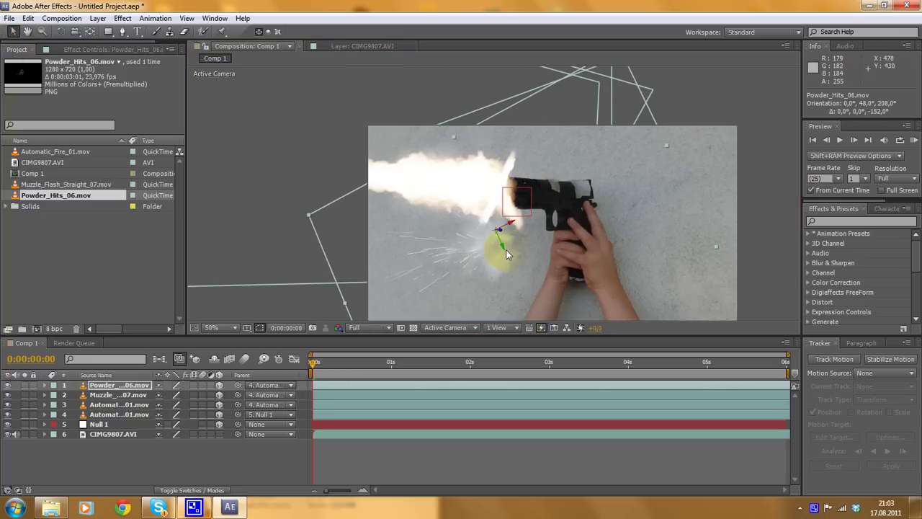
{"action": "left_click_drag", "start_coordinate": [503, 247], "coordinate": [510, 209]}
Check placement from the top, then scale the powder hit layer to 120% at 25% zoom
{"action": "left_click", "coordinate": [472, 327]}
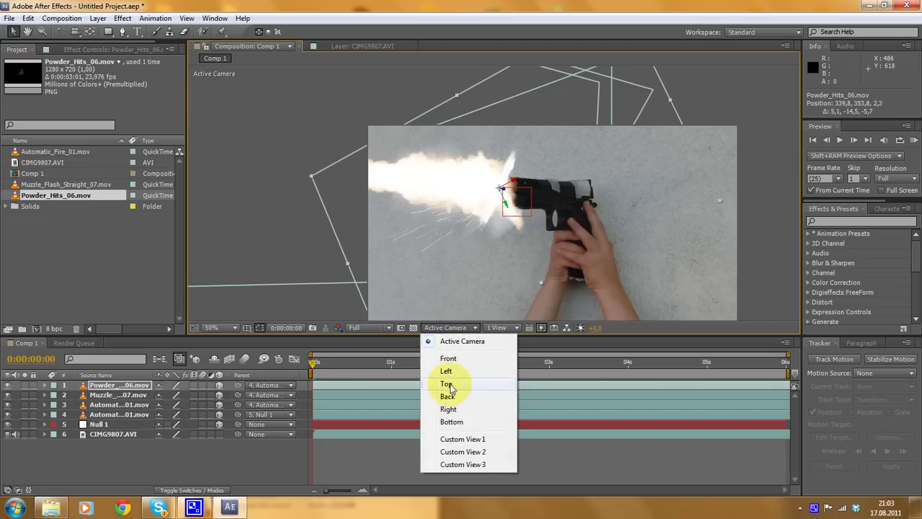
{"action": "left_click", "coordinate": [455, 371]}
{"action": "left_click", "coordinate": [472, 330]}
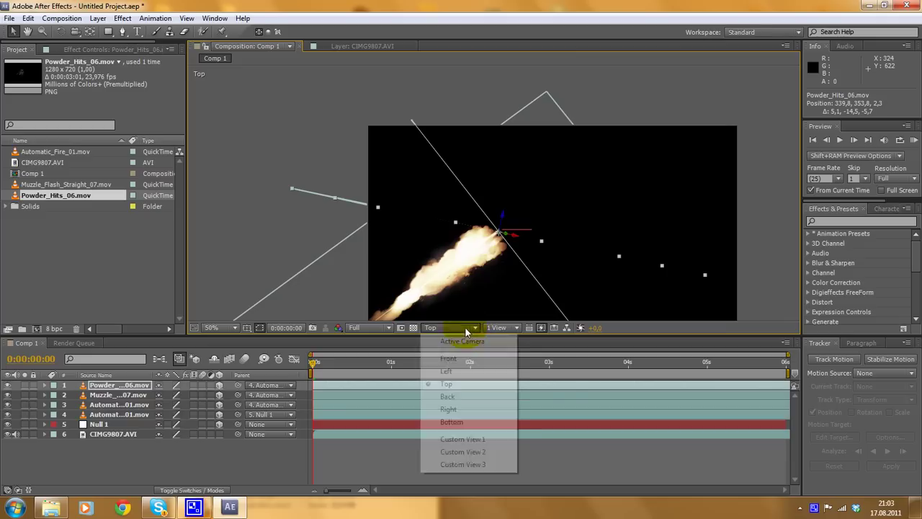
{"action": "left_click", "coordinate": [468, 284]}
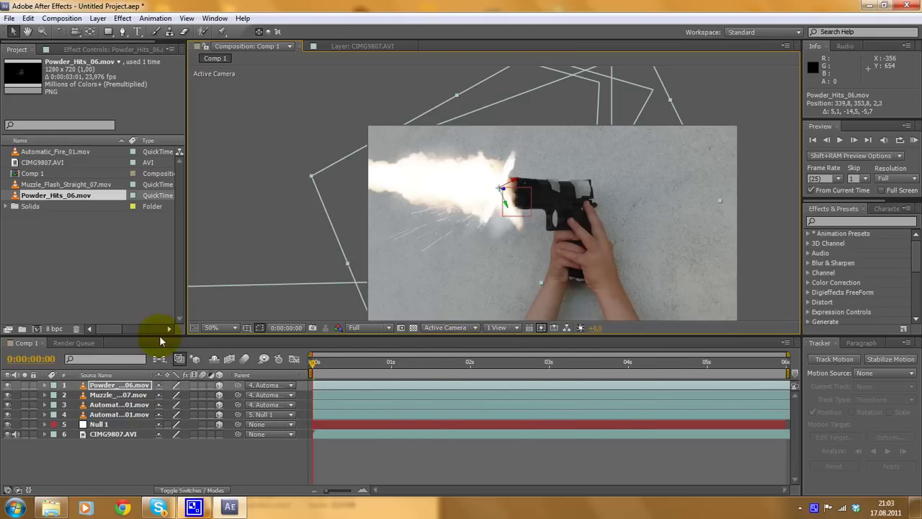
{"action": "key", "text": "comma"}
{"action": "left_click_drag", "start_coordinate": [437, 273], "coordinate": [404, 312]}
Tilt Powder_Hits_06.mov to about 348.3°, 55.0°, 217.0° so sparks spray leftward from the barrel
{"action": "key", "text": "period"}
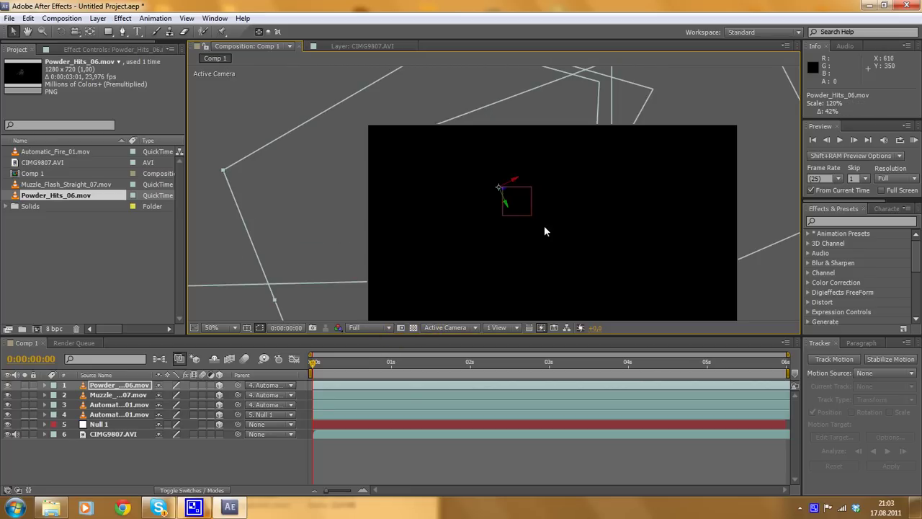
{"action": "left_click_drag", "start_coordinate": [339, 360], "coordinate": [103, 200]}
{"action": "left_click", "coordinate": [56, 31]}
{"action": "left_click_drag", "start_coordinate": [511, 184], "coordinate": [504, 207]}
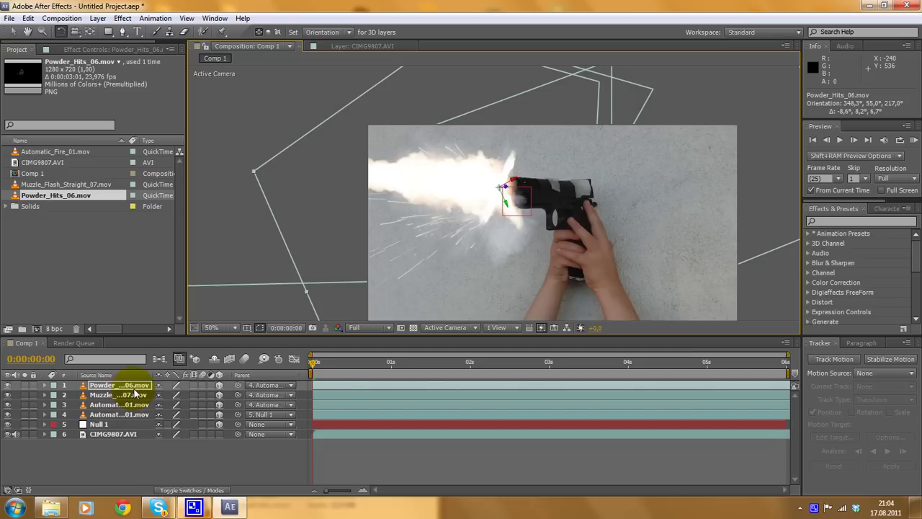
Duplicate the powder hit layer, rotate the copy to 233.0°, 314.5°, 110.9°, and preview the sparks
{"action": "key", "text": "ctrl+d"}
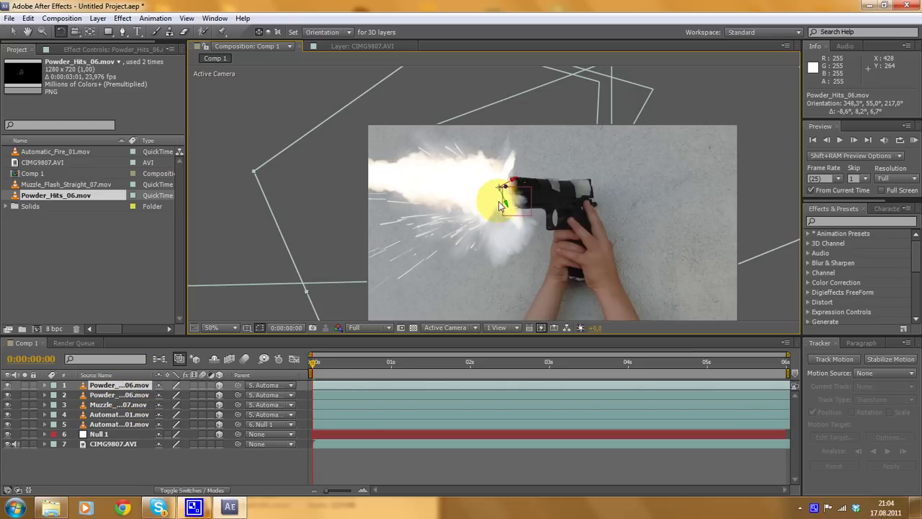
{"action": "left_click_drag", "start_coordinate": [511, 182], "coordinate": [489, 210]}
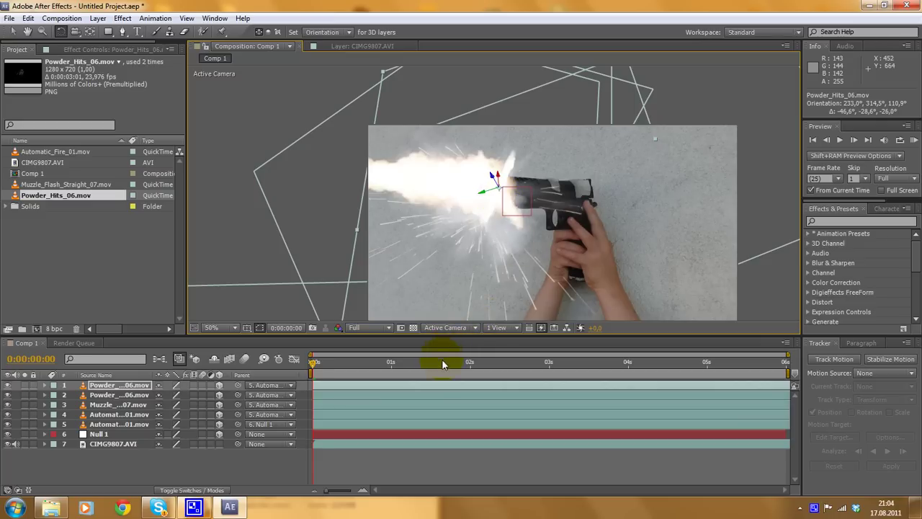
{"action": "left_click", "coordinate": [394, 371]}
{"action": "left_click_drag", "start_coordinate": [394, 375], "coordinate": [303, 317]}
{"action": "scroll", "coordinate": [544, 245], "scroll_direction": "down", "scroll_amount": 1}
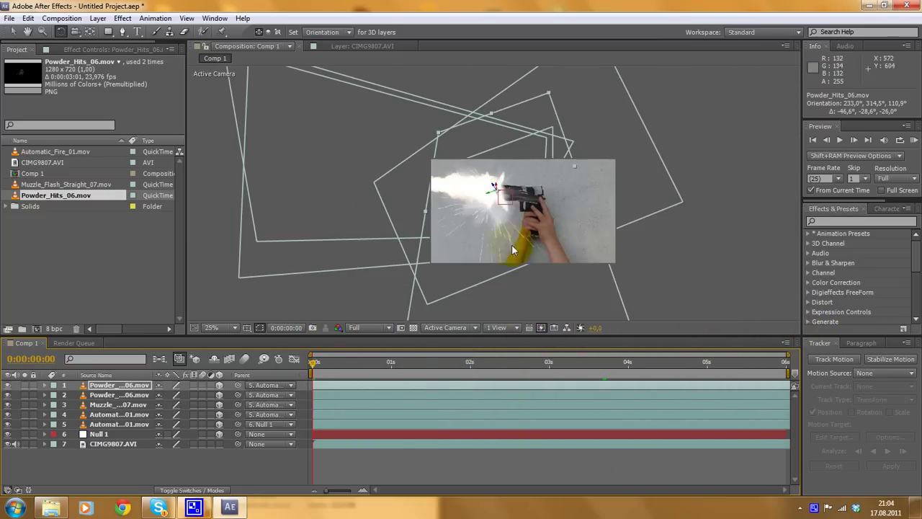
{"action": "scroll", "coordinate": [513, 250], "scroll_direction": "up", "scroll_amount": 1}
Move the top Powder_Hits copy slightly higher above the muzzle and preview sparks through the shot
{"action": "left_click", "coordinate": [13, 34]}
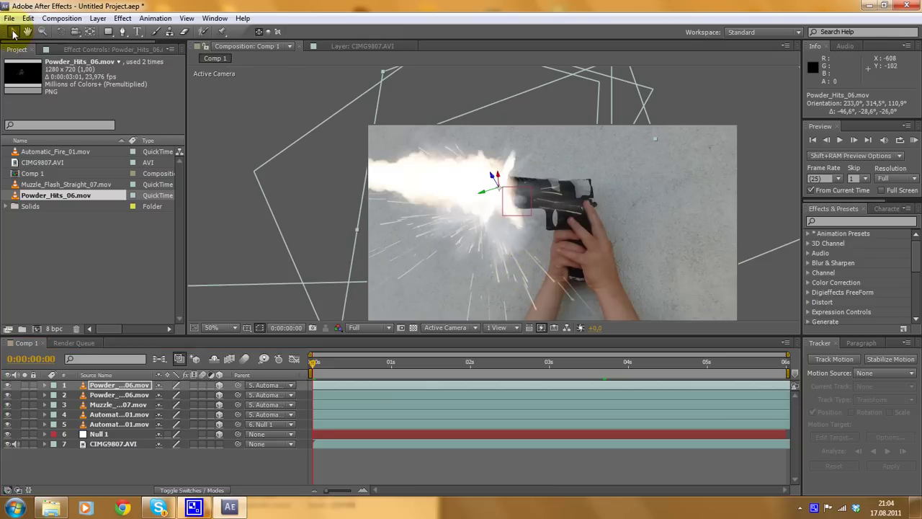
{"action": "left_click", "coordinate": [512, 207]}
{"action": "left_click_drag", "start_coordinate": [502, 220], "coordinate": [528, 311]}
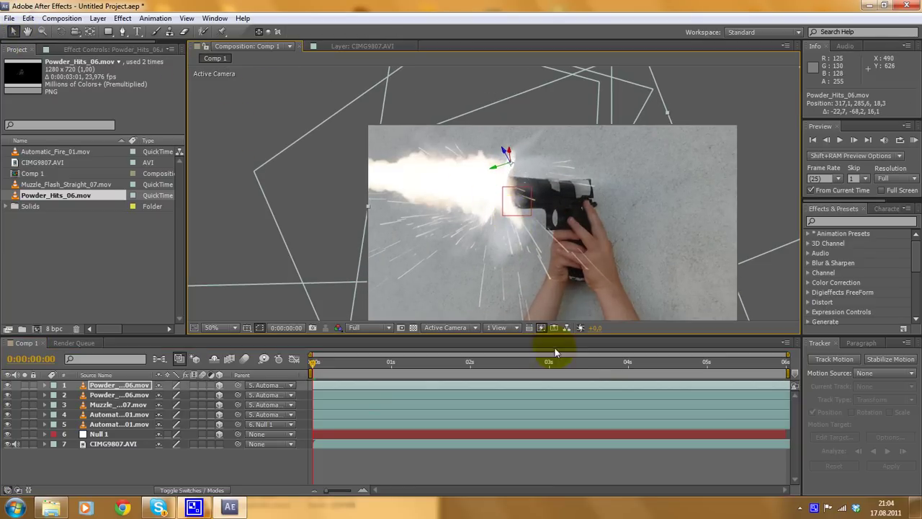
{"action": "left_click_drag", "start_coordinate": [541, 362], "coordinate": [418, 350]}
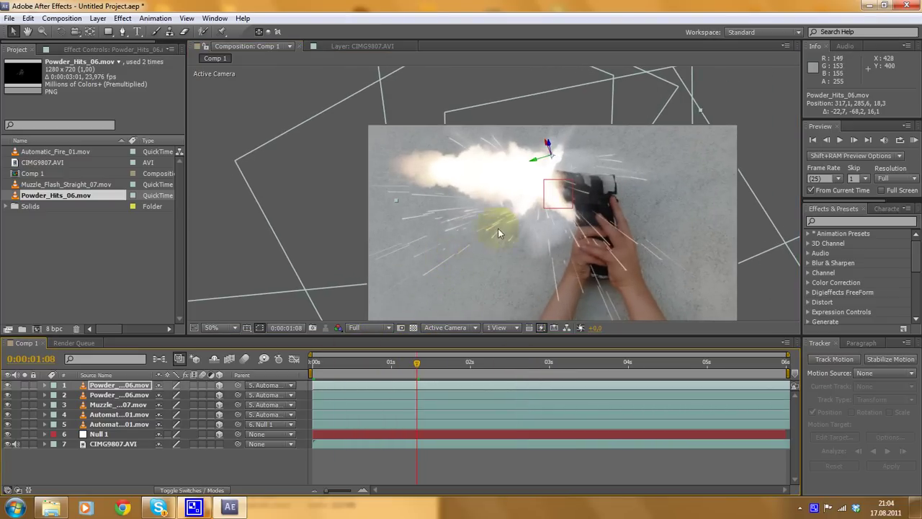
{"action": "left_click_drag", "start_coordinate": [421, 366], "coordinate": [457, 334]}
{"action": "scroll", "coordinate": [572, 254], "scroll_direction": "down", "scroll_amount": 2}
{"action": "scroll", "coordinate": [551, 258], "scroll_direction": "up", "scroll_amount": 1}
{"action": "scroll", "coordinate": [554, 259], "scroll_direction": "down", "scroll_amount": 1}
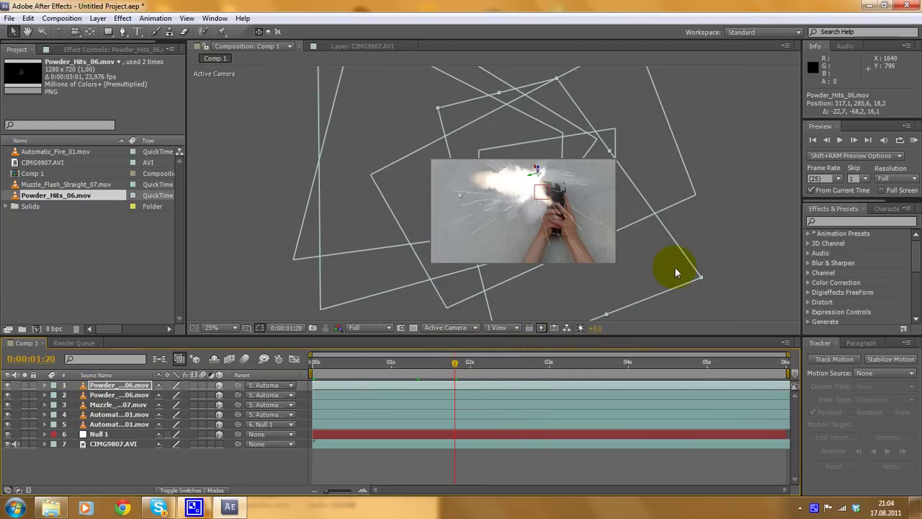
{"action": "scroll", "coordinate": [497, 224], "scroll_direction": "up", "scroll_amount": 2}
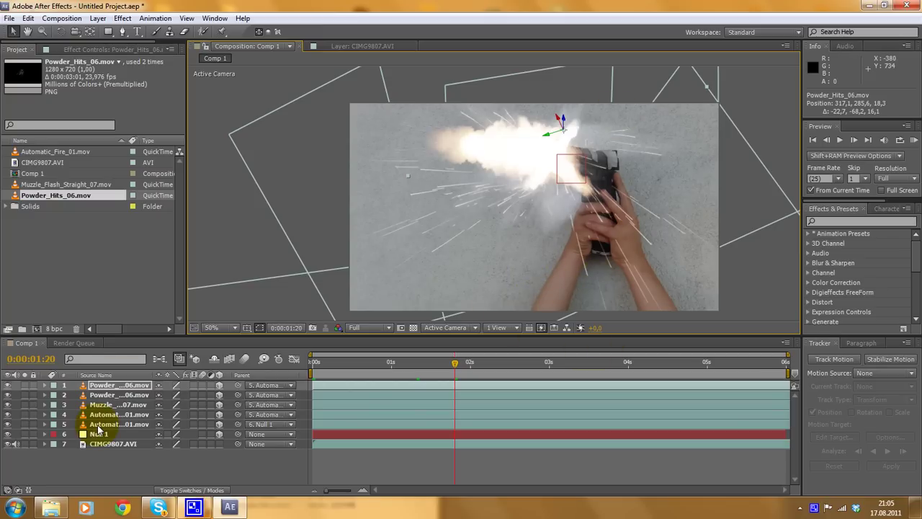
Duplicate the Muzzle_Flash layer, scale the copy to 32% and place it just left of the barrel
{"action": "left_click_drag", "start_coordinate": [456, 362], "coordinate": [262, 364]}
{"action": "left_click", "coordinate": [119, 404]}
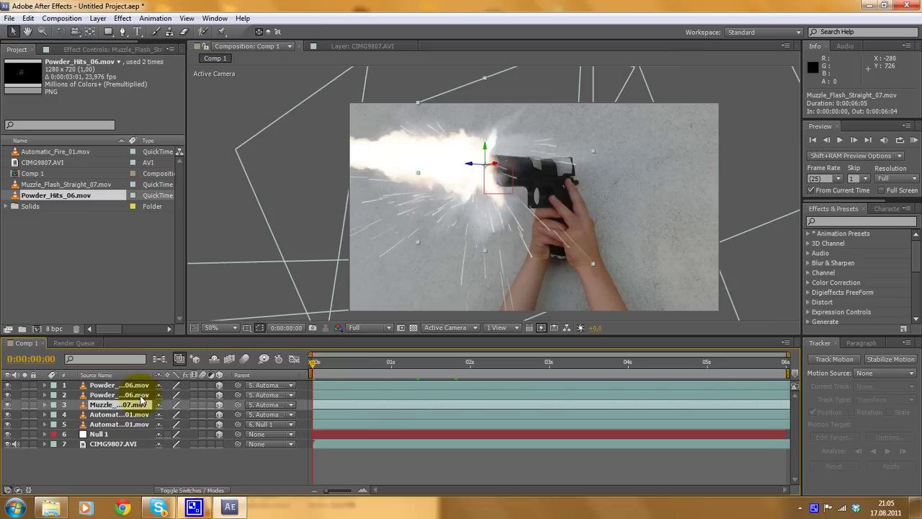
{"action": "key", "text": "ctrl+d"}
{"action": "left_click_drag", "start_coordinate": [474, 165], "coordinate": [365, 155]}
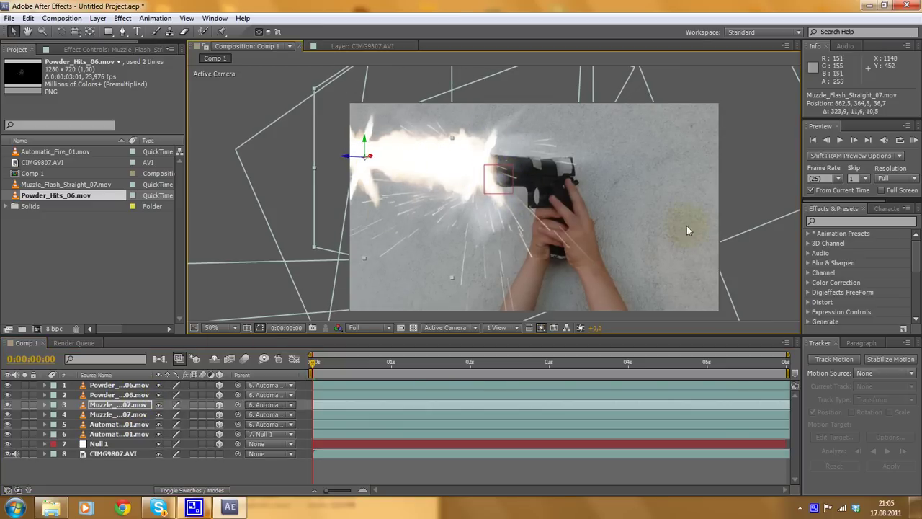
{"action": "left_click_drag", "start_coordinate": [461, 366], "coordinate": [416, 364]}
{"action": "left_click_drag", "start_coordinate": [391, 138], "coordinate": [441, 158]}
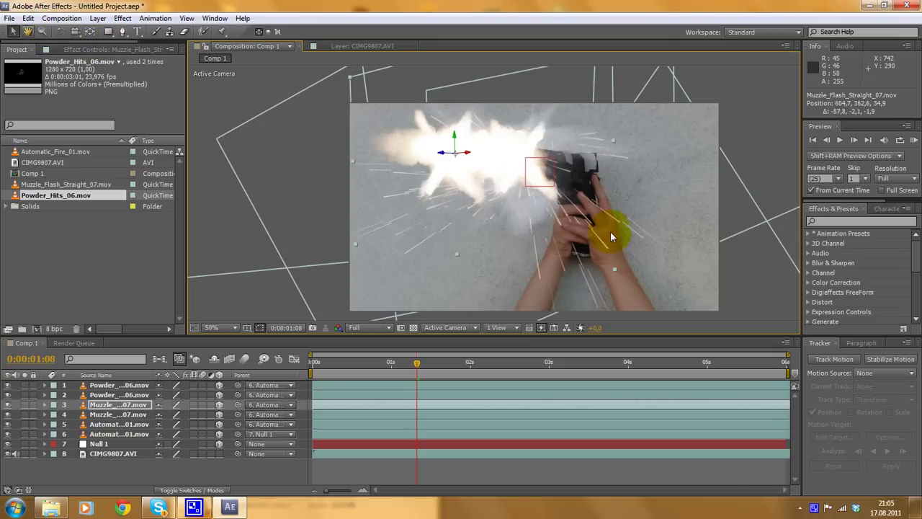
{"action": "left_click_drag", "start_coordinate": [615, 270], "coordinate": [526, 234]}
{"action": "mouse_move", "coordinate": [436, 154]}
{"action": "left_mouse_down"}
{"action": "mouse_move", "coordinate": [422, 162]}
{"action": "mouse_move", "coordinate": [436, 151]}
{"action": "left_mouse_up"}
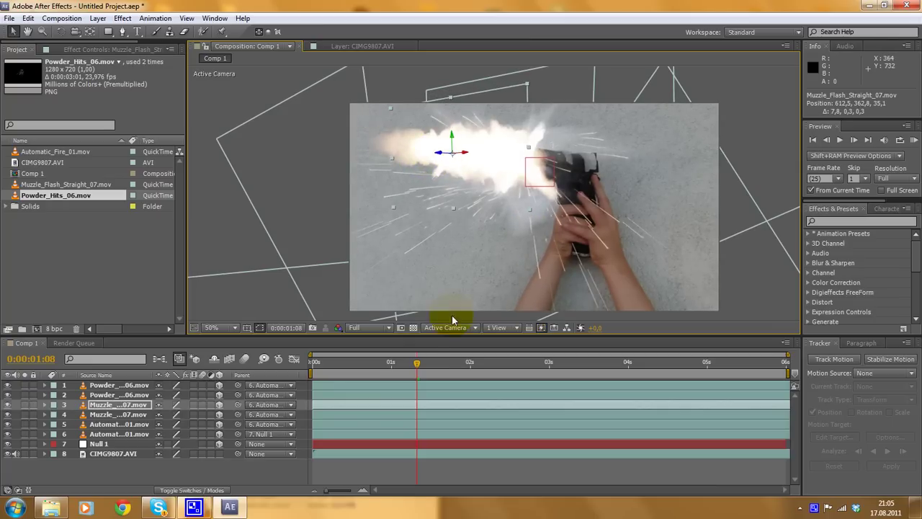
{"action": "left_click_drag", "start_coordinate": [434, 365], "coordinate": [476, 304]}
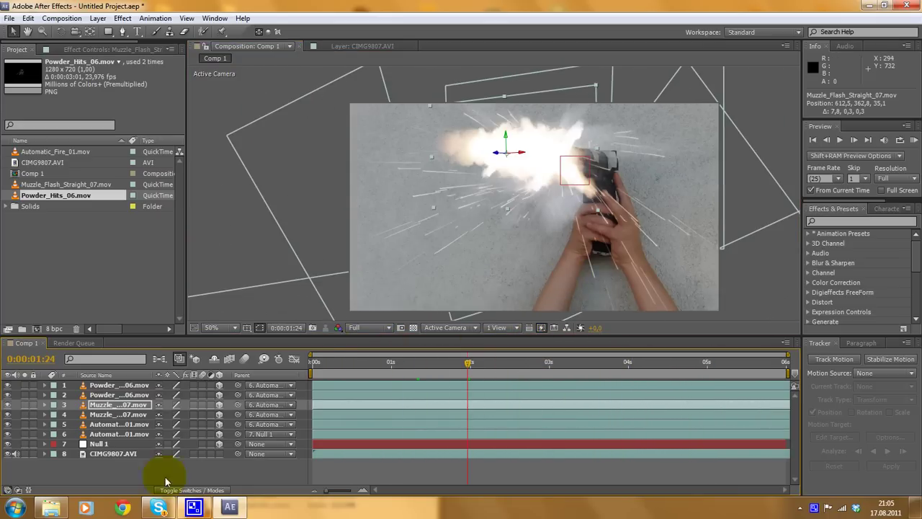
{"action": "left_click", "coordinate": [118, 455]}
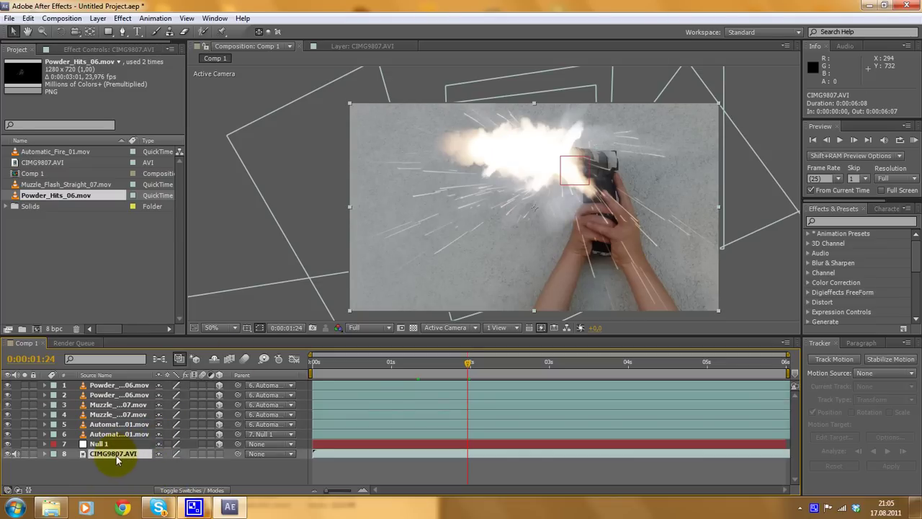
Duplicate the CIMG9807.AVI footage layer and set the copy's blending mode to Add
{"action": "key", "text": "ctrl+d"}
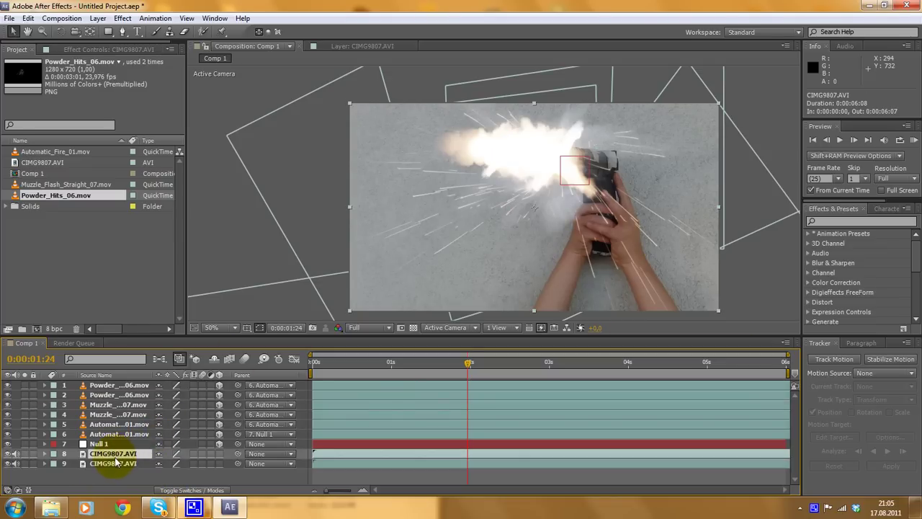
{"action": "left_click", "coordinate": [98, 18]}
{"action": "mouse_move", "coordinate": [144, 236]}
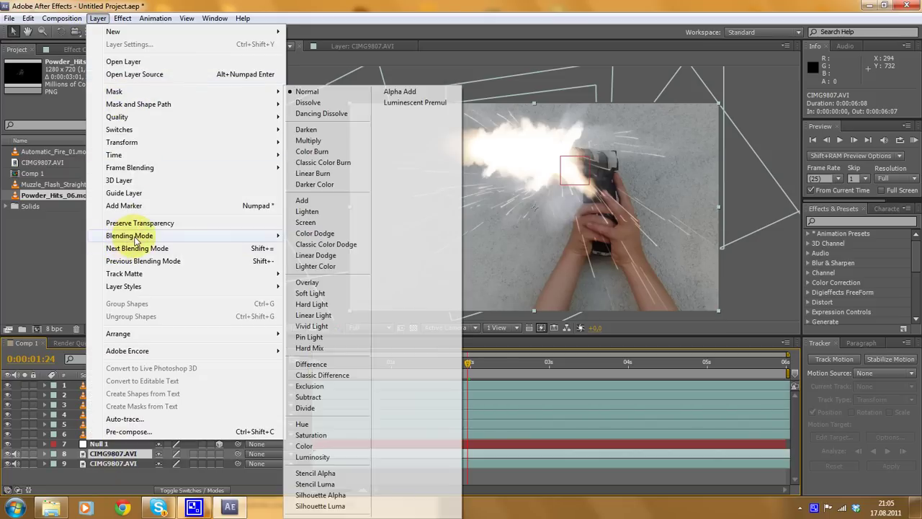
{"action": "left_click", "coordinate": [304, 201]}
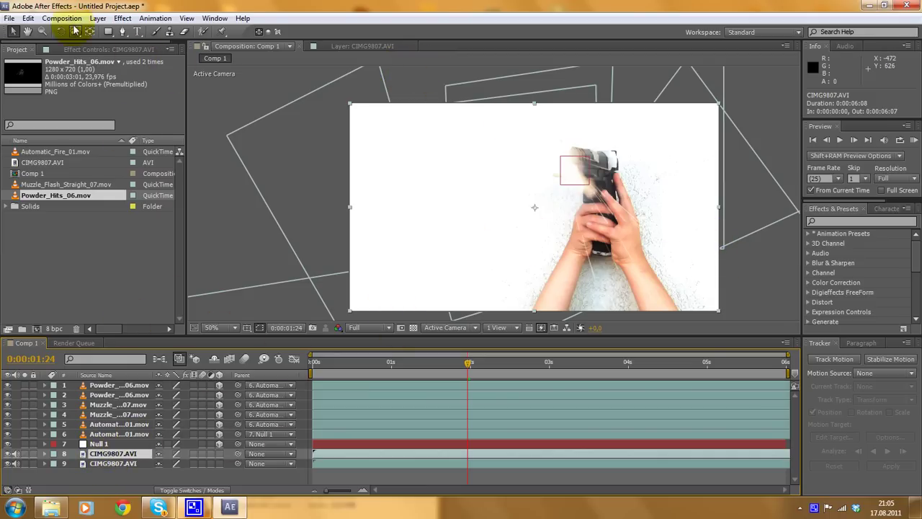
Draw a closed four-point Bezier mask around the hands and pistol on the top footage copy
{"action": "left_click", "coordinate": [123, 32]}
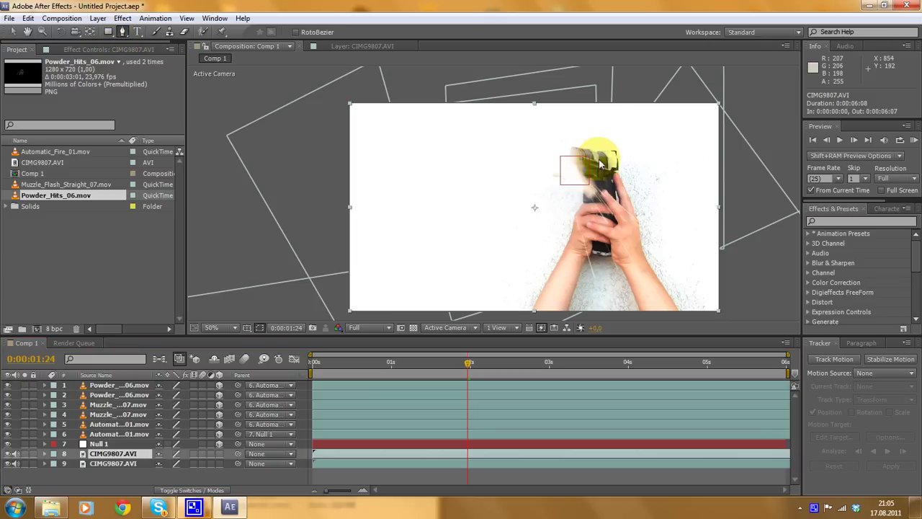
{"action": "left_click", "coordinate": [596, 123]}
{"action": "left_click_drag", "start_coordinate": [504, 214], "coordinate": [507, 314]}
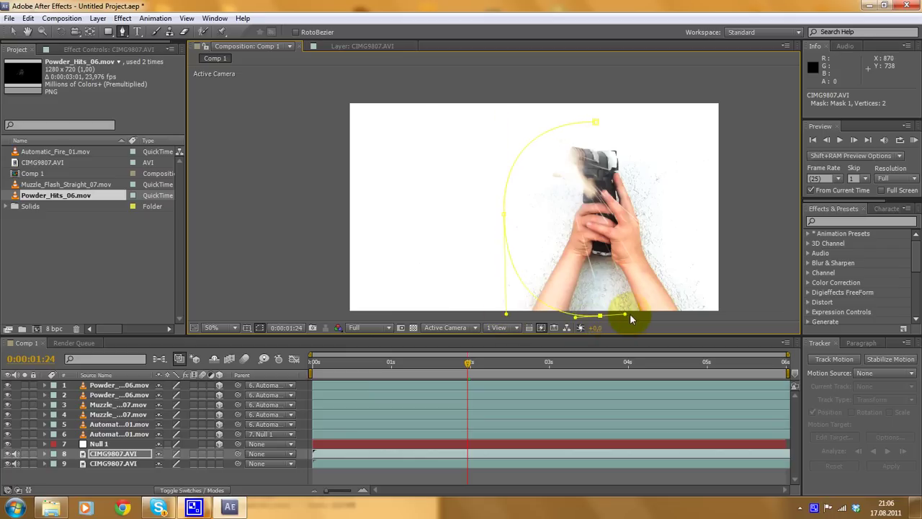
{"action": "left_click_drag", "start_coordinate": [677, 327], "coordinate": [684, 315]}
{"action": "left_click_drag", "start_coordinate": [693, 240], "coordinate": [696, 178]}
{"action": "left_click", "coordinate": [596, 123]}
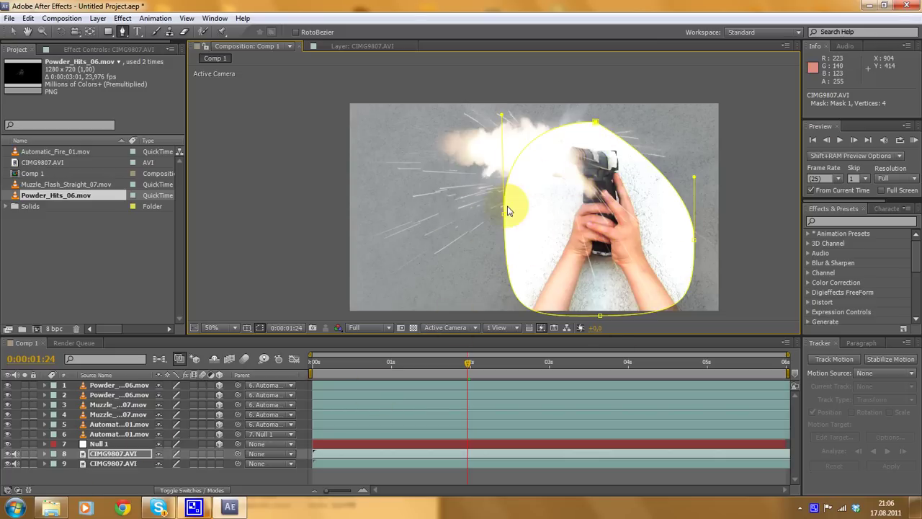
{"action": "left_click", "coordinate": [44, 454]}
{"action": "scroll", "coordinate": [166, 430], "scroll_direction": "down", "scroll_amount": 1}
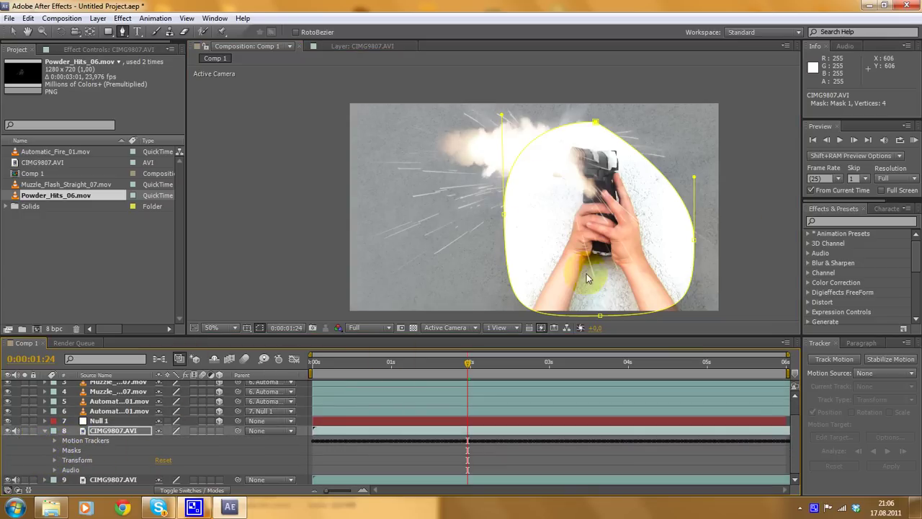
Set Mask 1's feather to 584 pixels and its opacity to 91%
{"action": "left_click", "coordinate": [44, 430]}
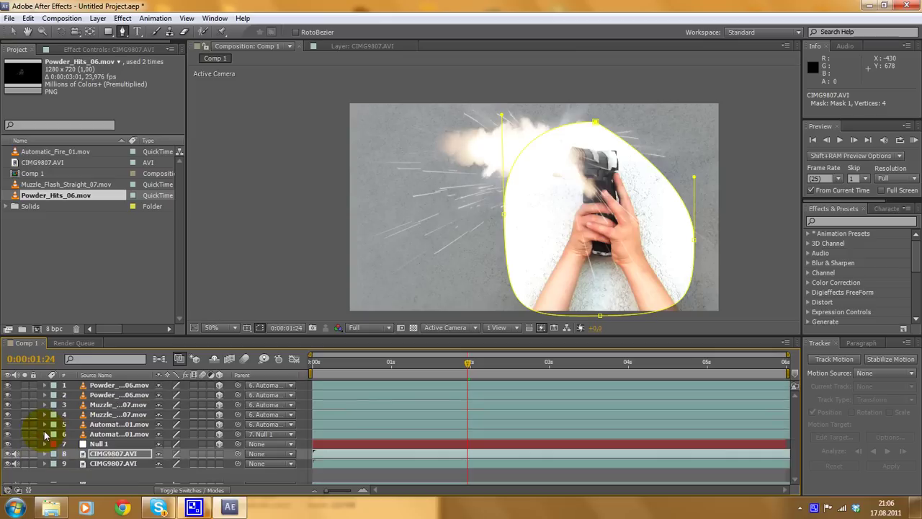
{"action": "left_click", "coordinate": [44, 454]}
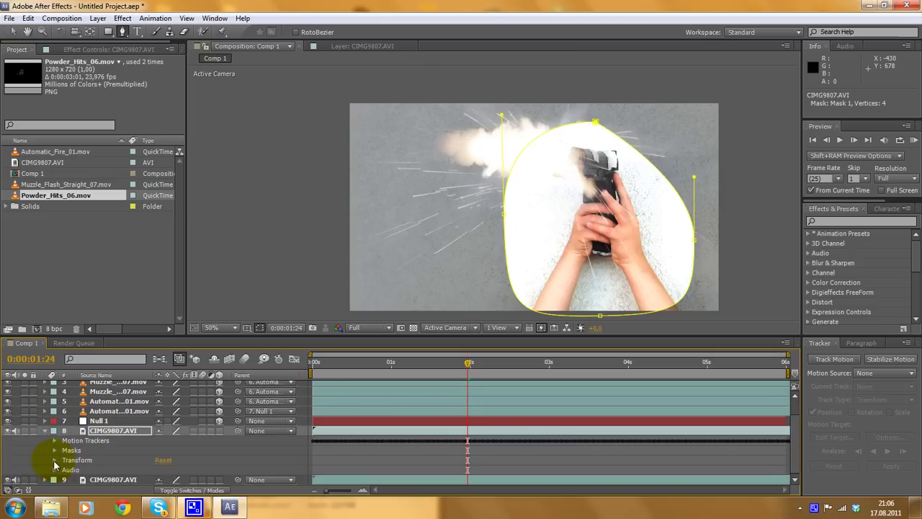
{"action": "left_click", "coordinate": [54, 450]}
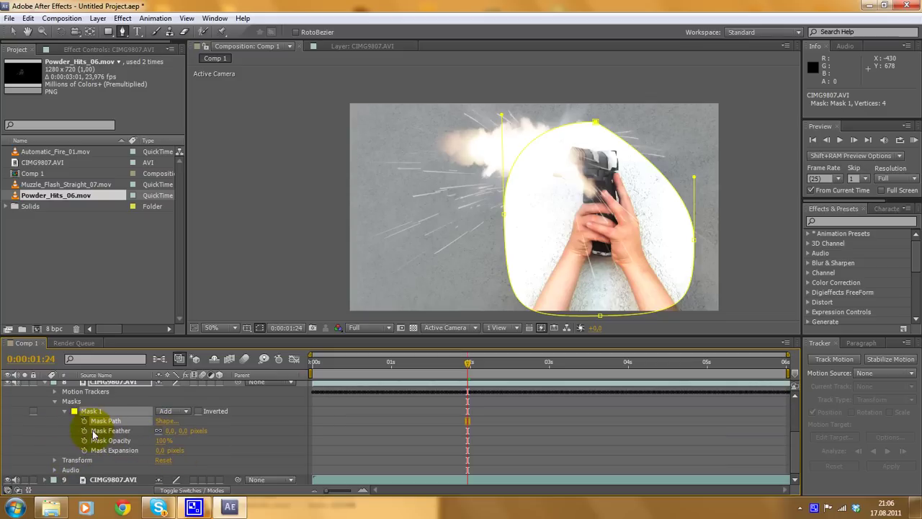
{"action": "left_click_drag", "start_coordinate": [167, 430], "coordinate": [172, 431]}
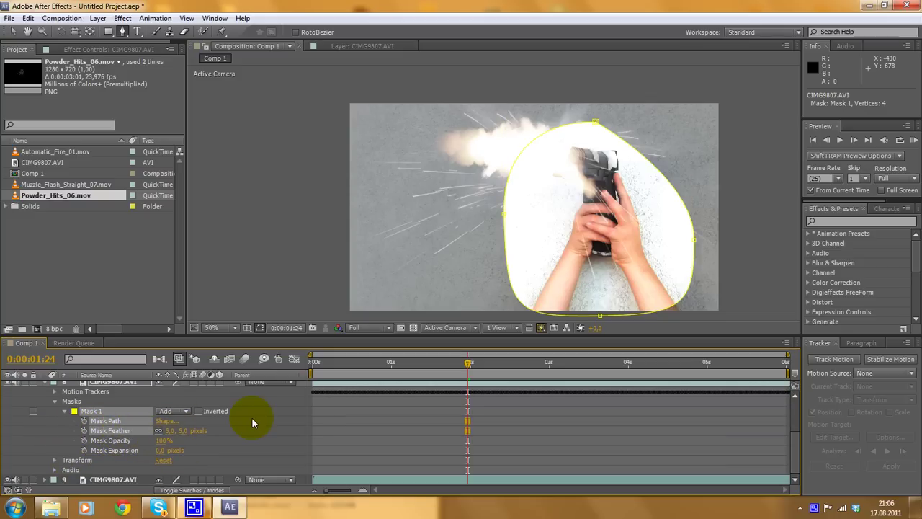
{"action": "left_click_drag", "start_coordinate": [357, 413], "coordinate": [504, 397]}
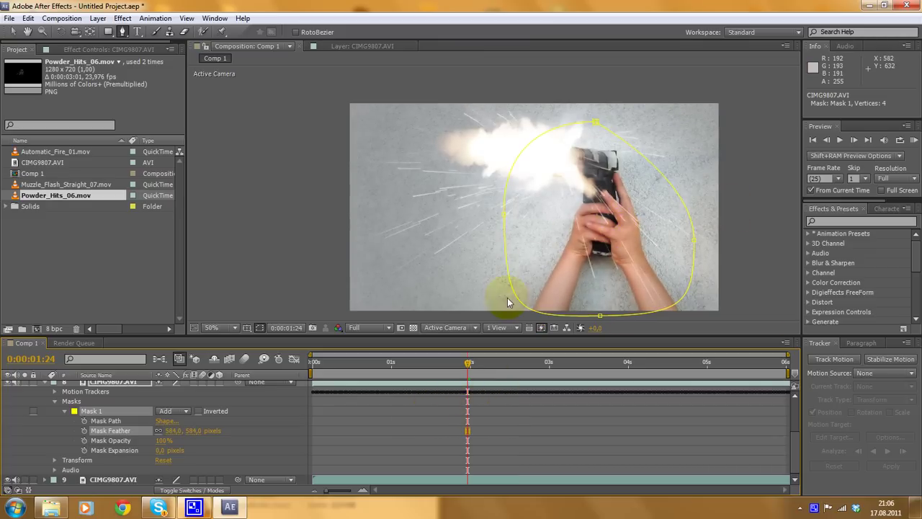
{"action": "left_click_drag", "start_coordinate": [163, 442], "coordinate": [146, 443]}
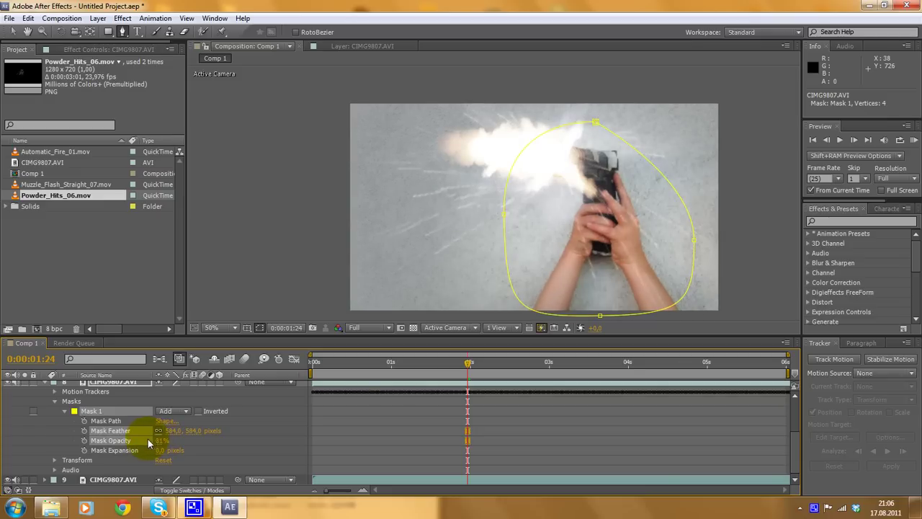
{"action": "left_click", "coordinate": [146, 442]}
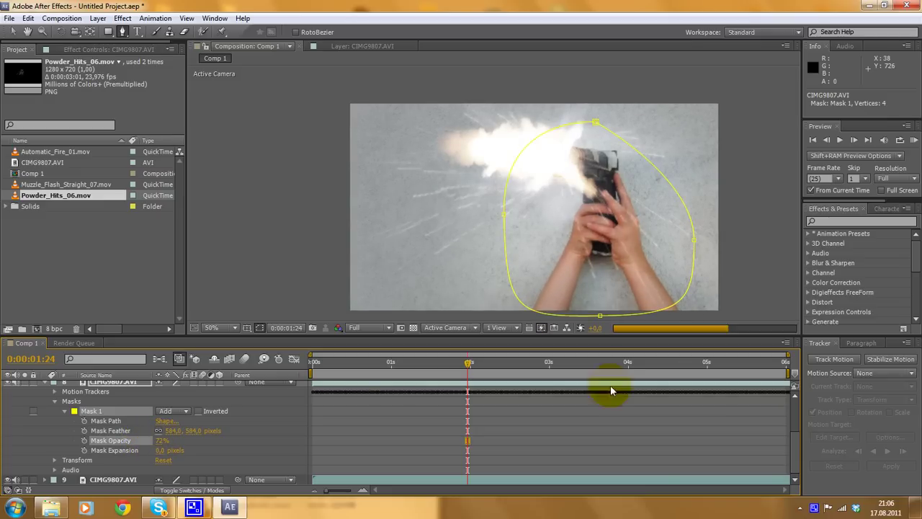
{"action": "left_click", "coordinate": [162, 443]}
{"action": "left_click_drag", "start_coordinate": [167, 437], "coordinate": [177, 435]}
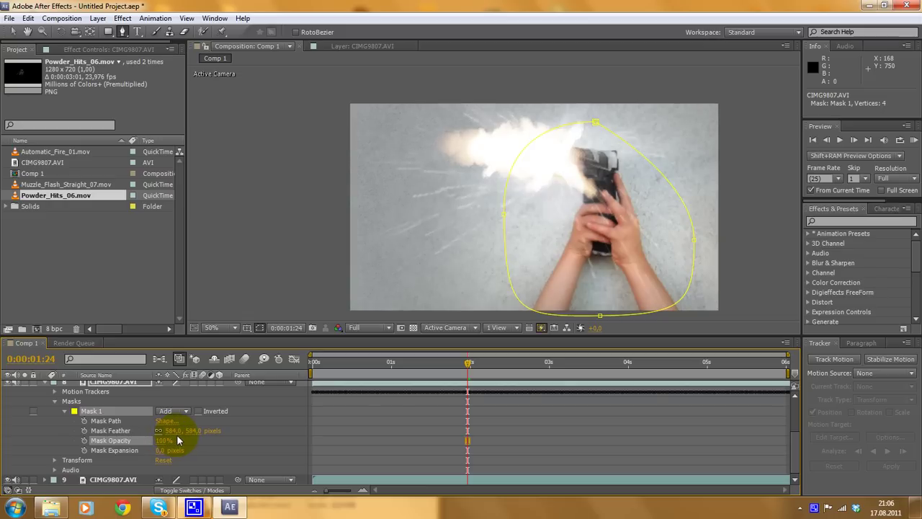
{"action": "left_click_drag", "start_coordinate": [469, 362], "coordinate": [155, 374]}
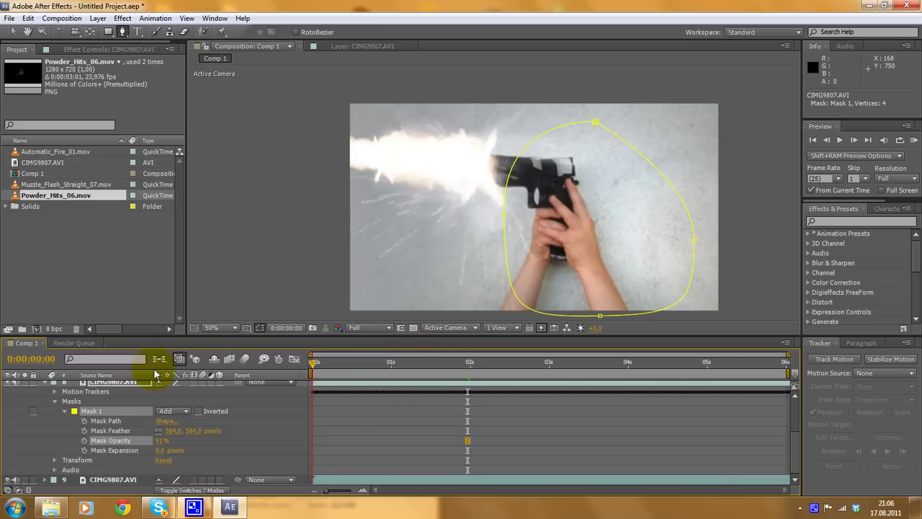
Keyframe Mask 1's path at 0:00 and 0:00:05:24, shifting the mask to track the hands
{"action": "left_click", "coordinate": [85, 421]}
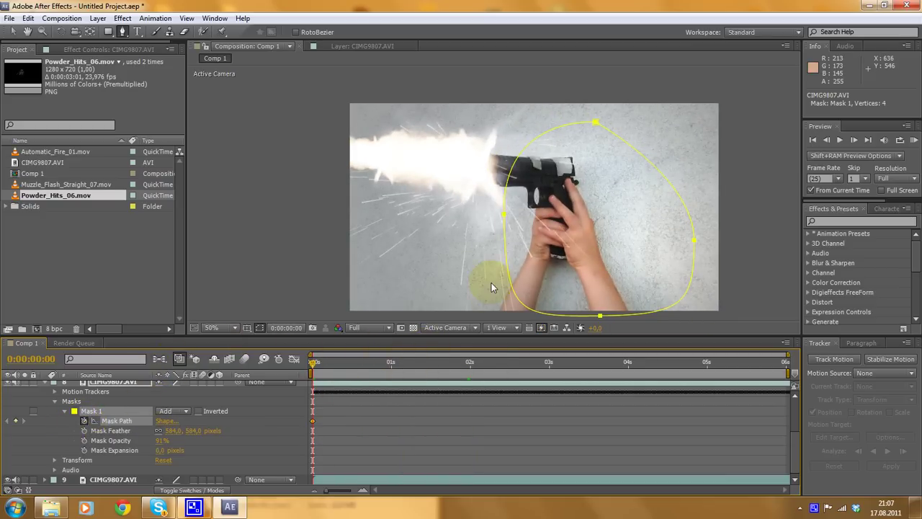
{"action": "left_click", "coordinate": [13, 32]}
{"action": "left_click", "coordinate": [517, 261]}
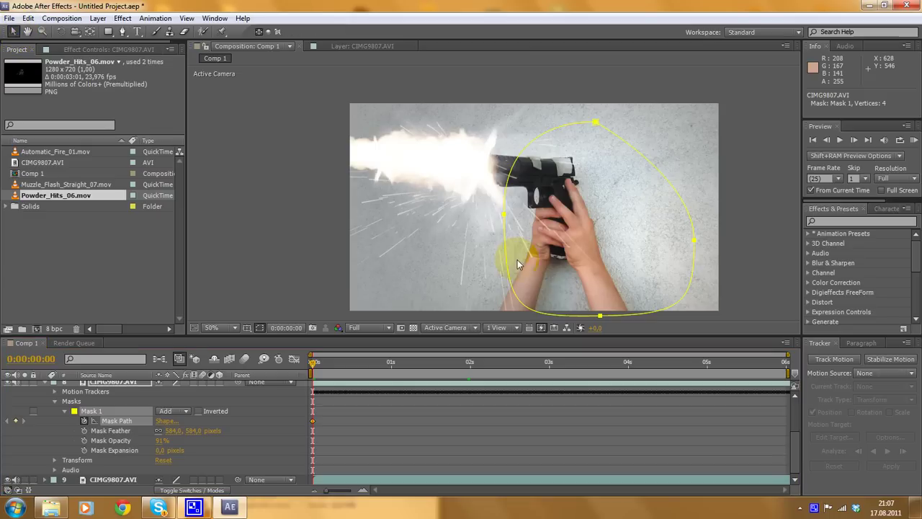
{"action": "left_click_drag", "start_coordinate": [508, 250], "coordinate": [470, 246]}
{"action": "left_click_drag", "start_coordinate": [312, 361], "coordinate": [854, 361]}
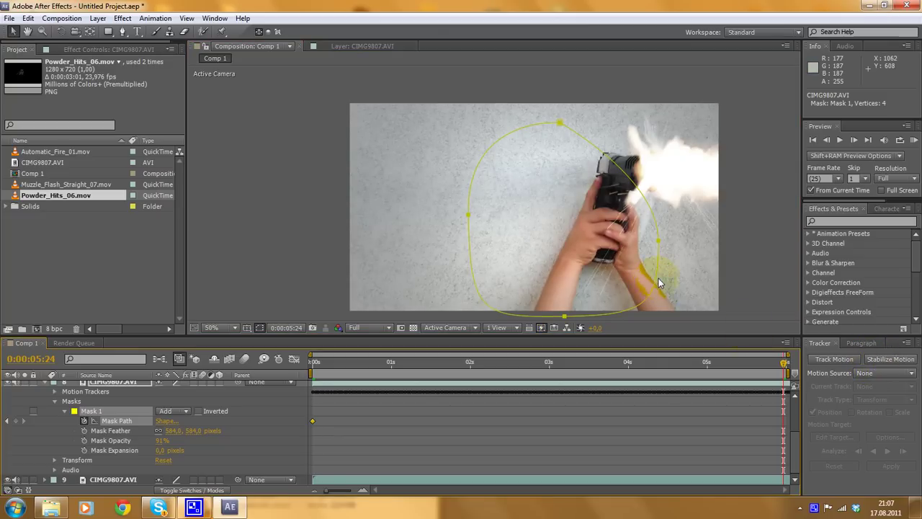
{"action": "left_click_drag", "start_coordinate": [659, 283], "coordinate": [686, 279]}
{"action": "left_click", "coordinate": [765, 353]}
{"action": "left_click_drag", "start_coordinate": [781, 366], "coordinate": [274, 328]}
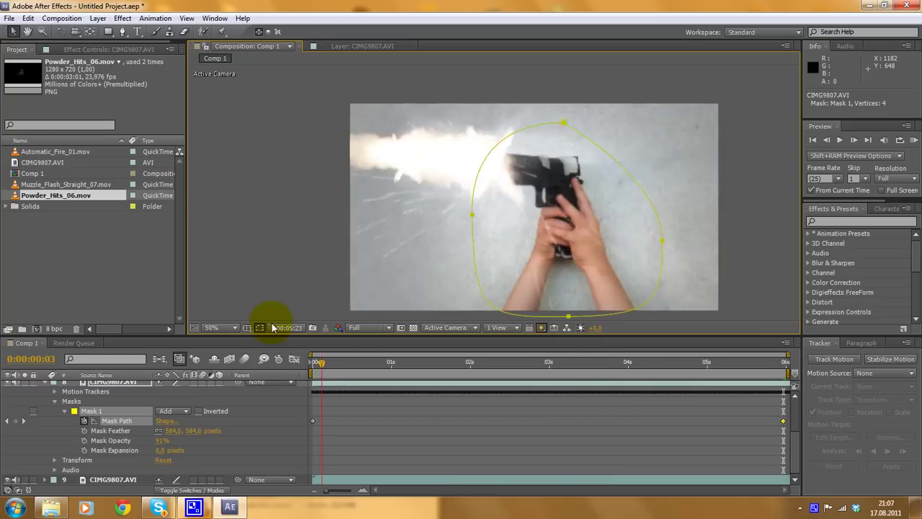
{"action": "left_click", "coordinate": [914, 140]}
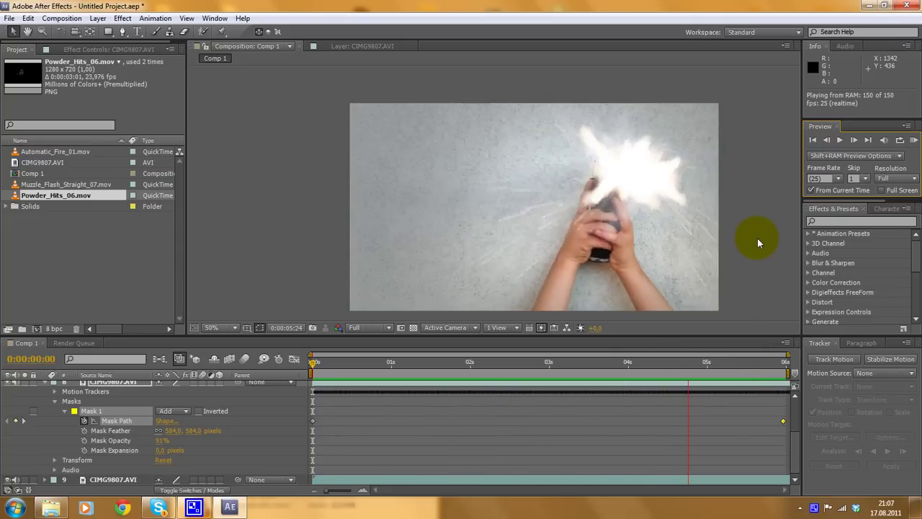
Queue Comp 1 for rendering with Best Settings and Lossless output to Comp 1.avi
{"action": "key", "text": "space"}
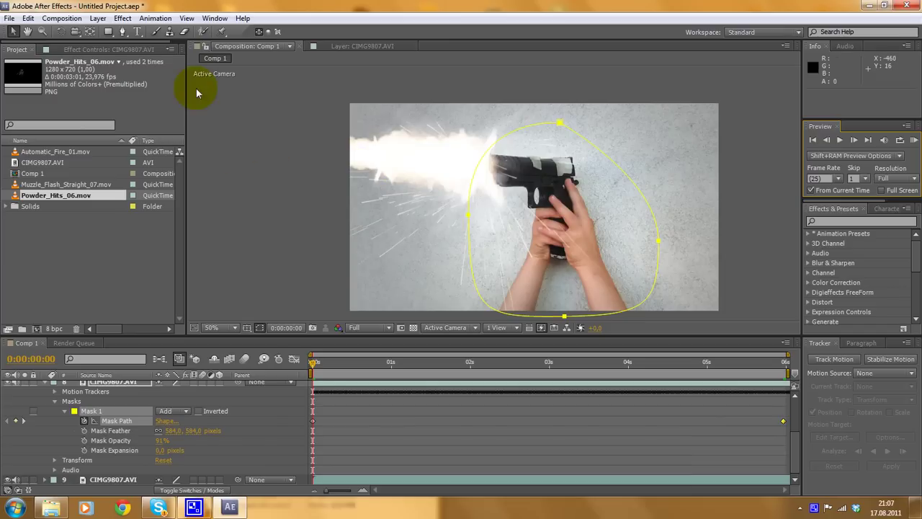
{"action": "left_click", "coordinate": [61, 18]}
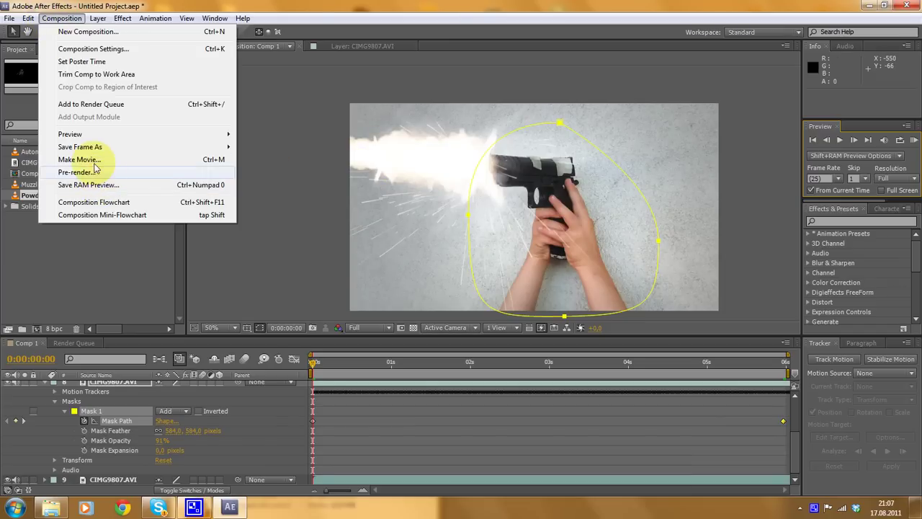
{"action": "left_click", "coordinate": [83, 159]}
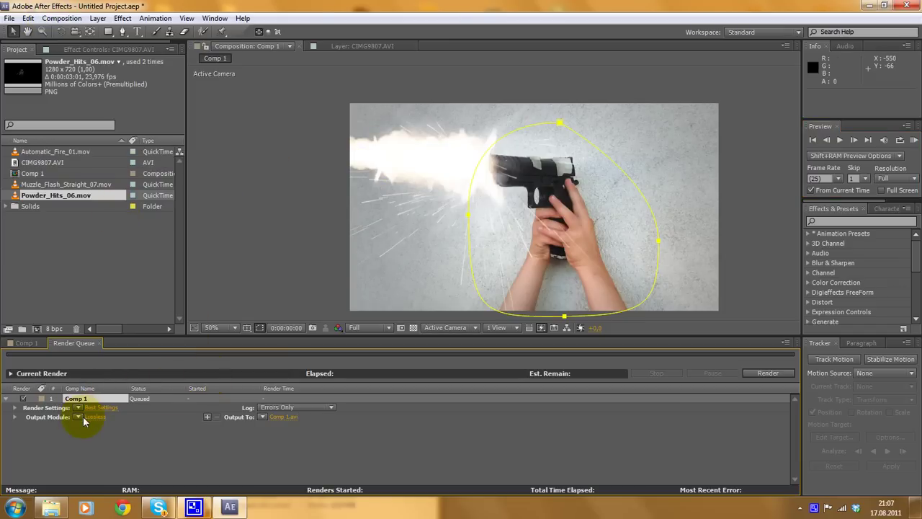
{"action": "left_click", "coordinate": [281, 416]}
{"action": "left_click", "coordinate": [552, 374]}
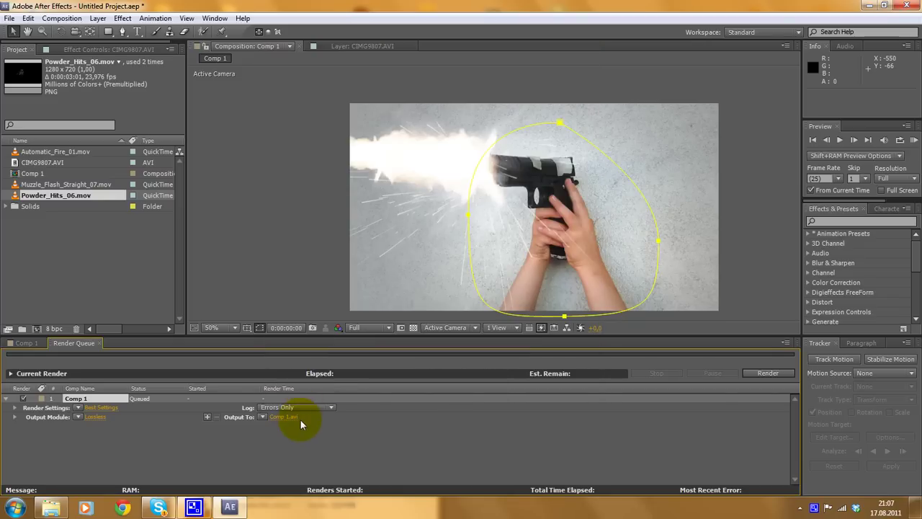